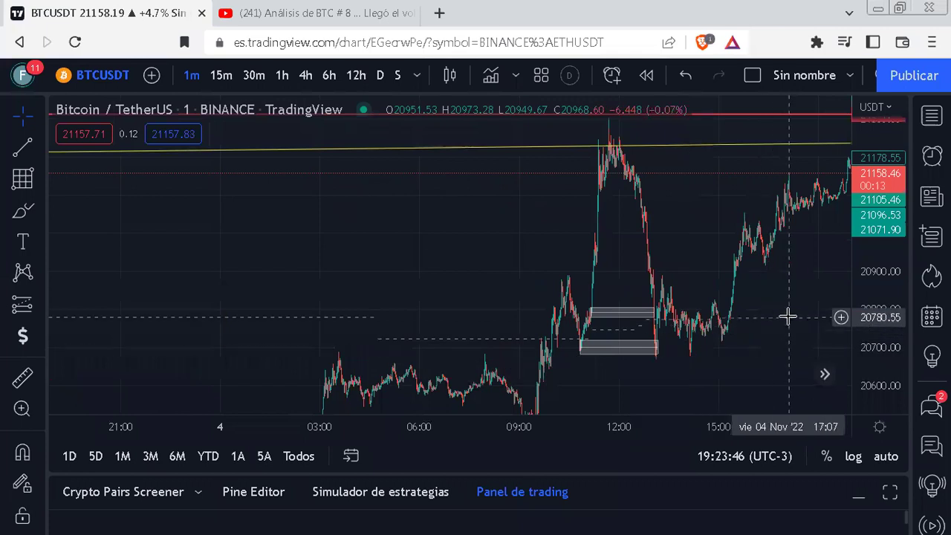
Measure the BTCUSDT price rise from the lower grey zone up to the latest highs, and clear the measurement.
click(27, 382)
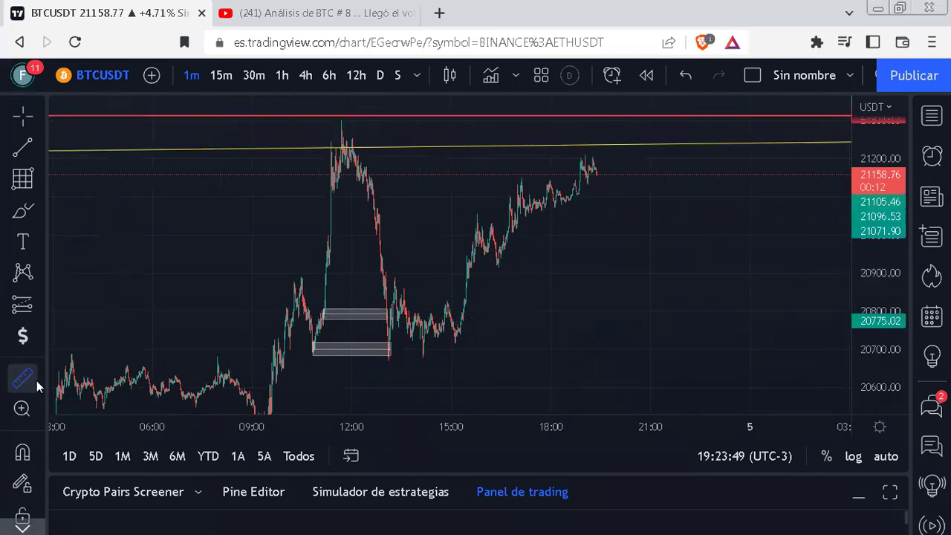
click(341, 349)
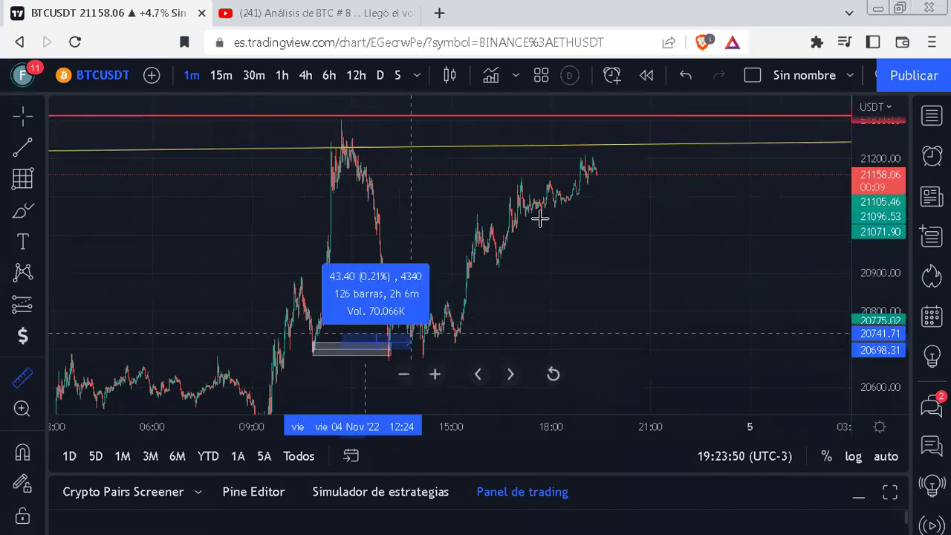
click(635, 154)
click(688, 246)
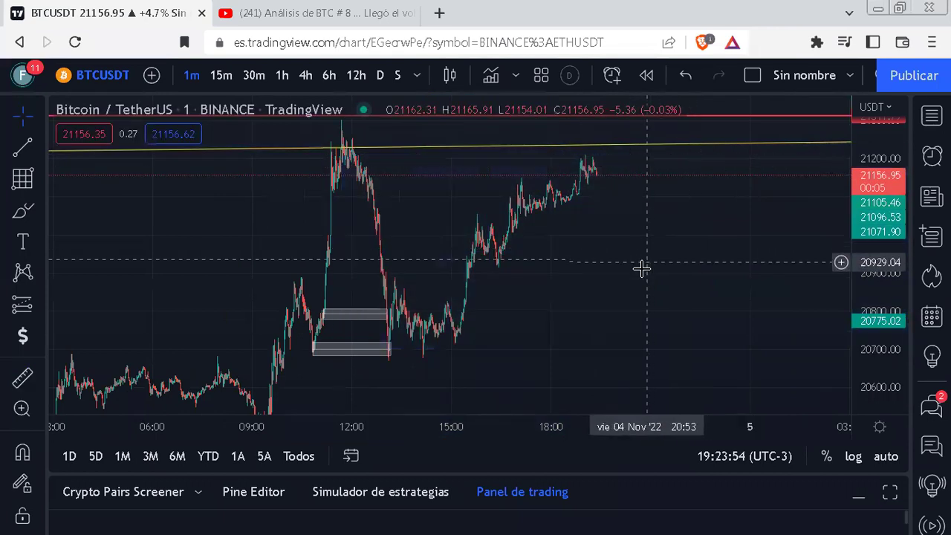
Examine the 1-minute BTCUSDT price action between the two grey zones and the latest highs.
click(382, 309)
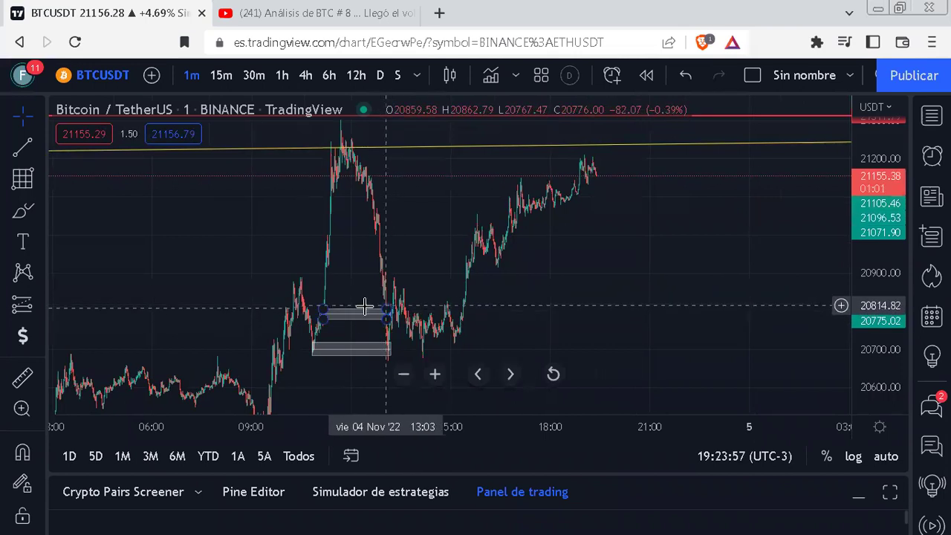
drag(626, 307, 707, 263)
scroll(654, 356, down, 1)
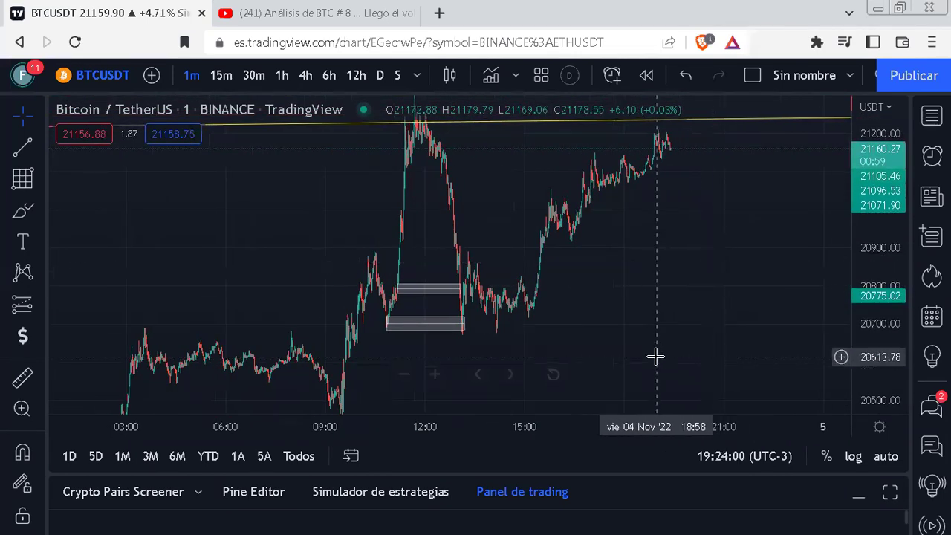
scroll(641, 327, up, 3)
scroll(641, 328, down, 1)
scroll(643, 327, down, 2)
drag(664, 300, 510, 354)
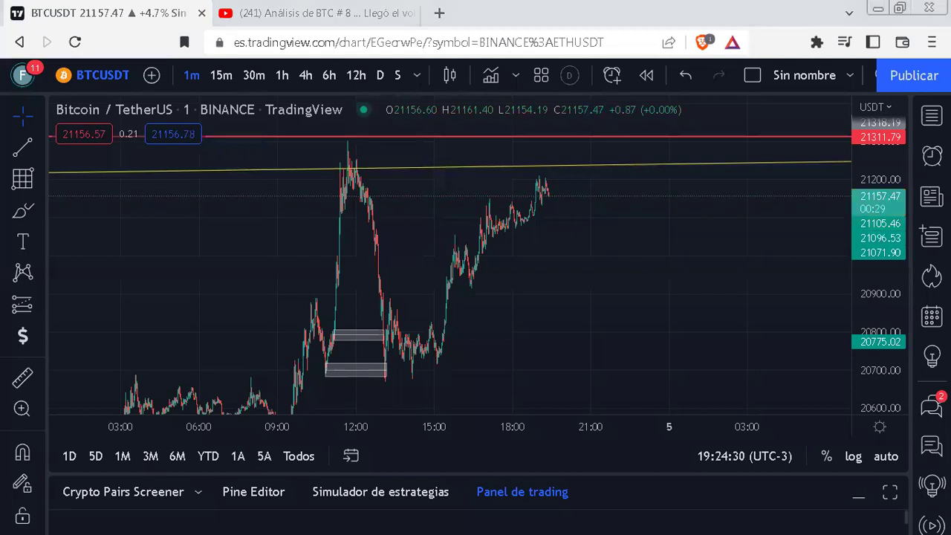
Switch to the Balances workbook in Excel and review the winning trades on the Oct 31 2022 sheet.
key(alt+Tab)
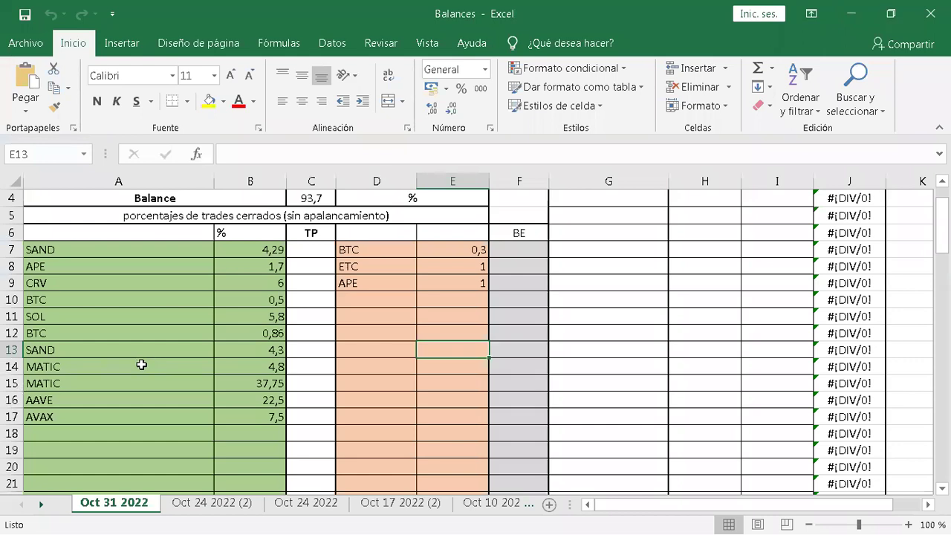
click(139, 352)
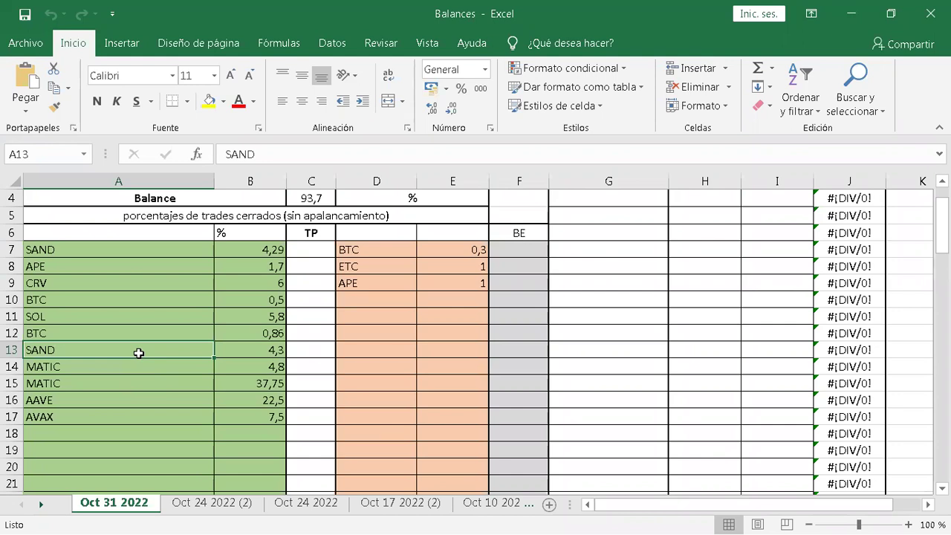
click(147, 333)
click(120, 420)
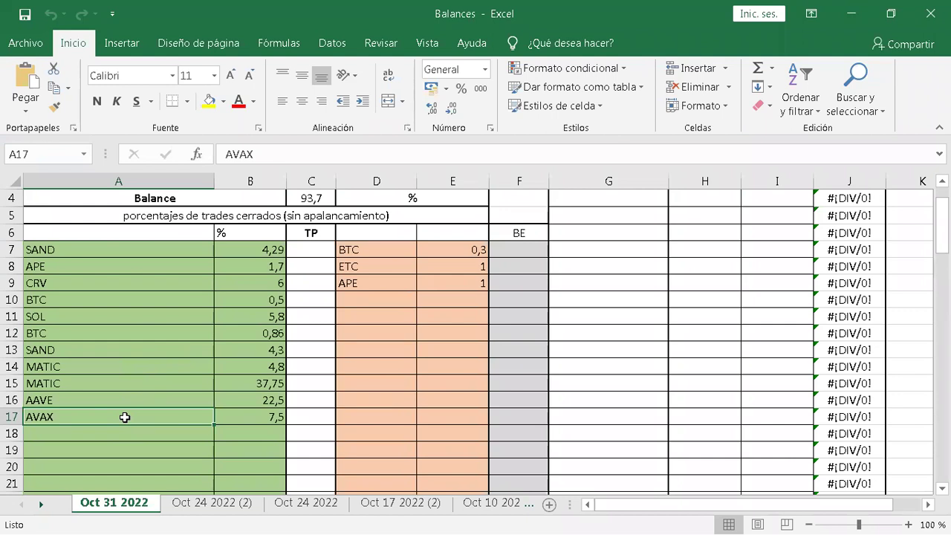
click(141, 381)
scroll(140, 386, up, 1)
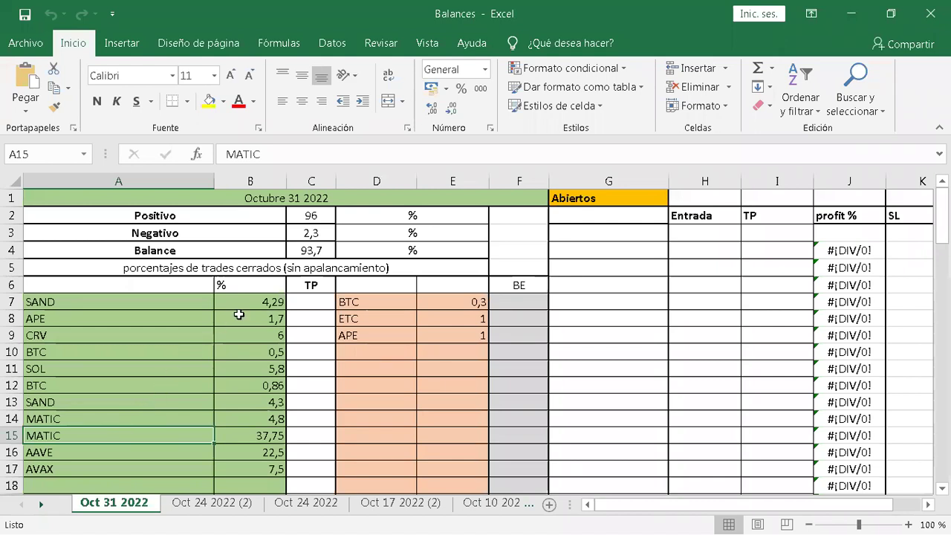
click(190, 333)
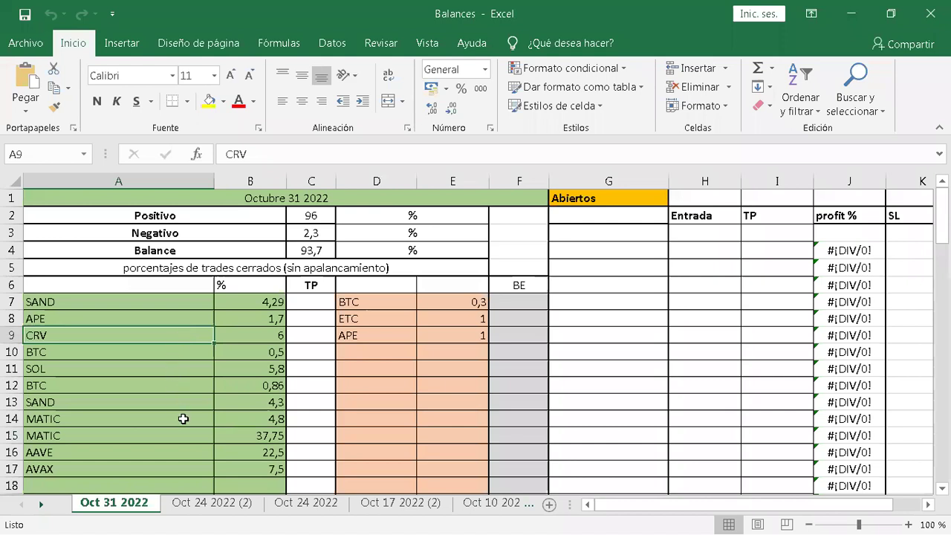
Review the BTC, ETC and APE entries in the orange list of losing trades.
click(402, 301)
drag(402, 301, 452, 301)
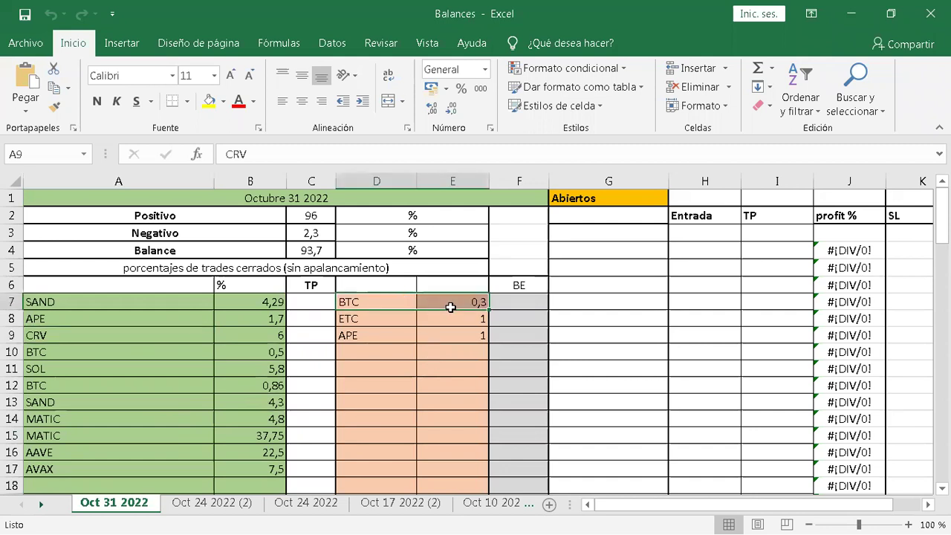
click(393, 344)
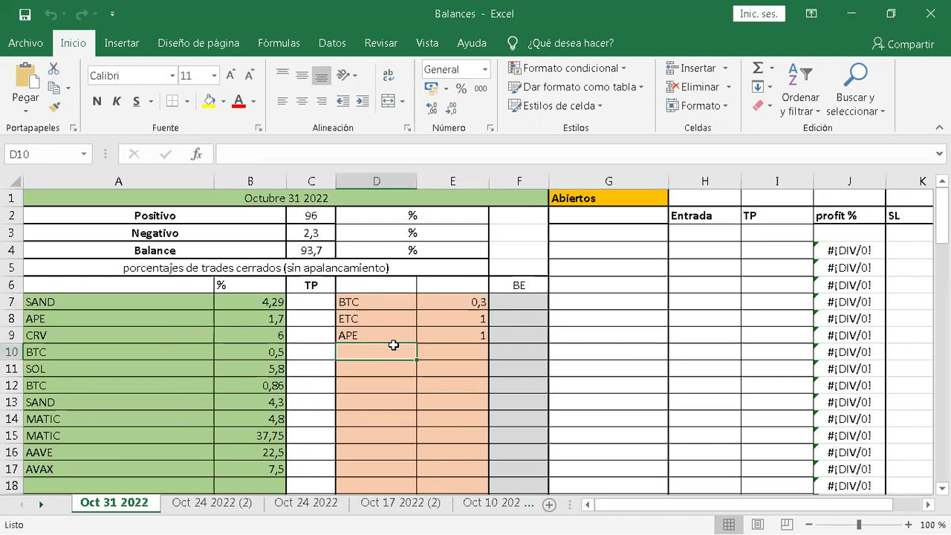
drag(403, 313, 435, 314)
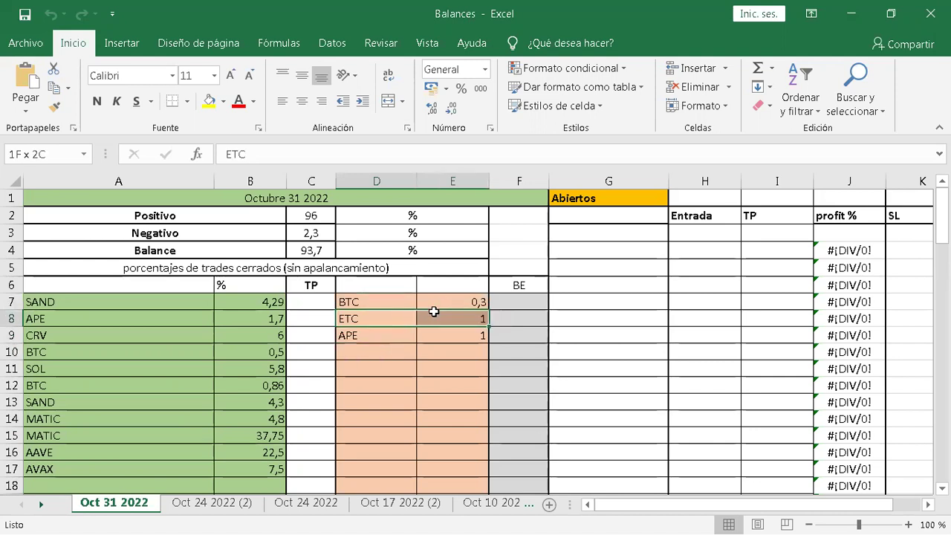
click(437, 356)
click(396, 339)
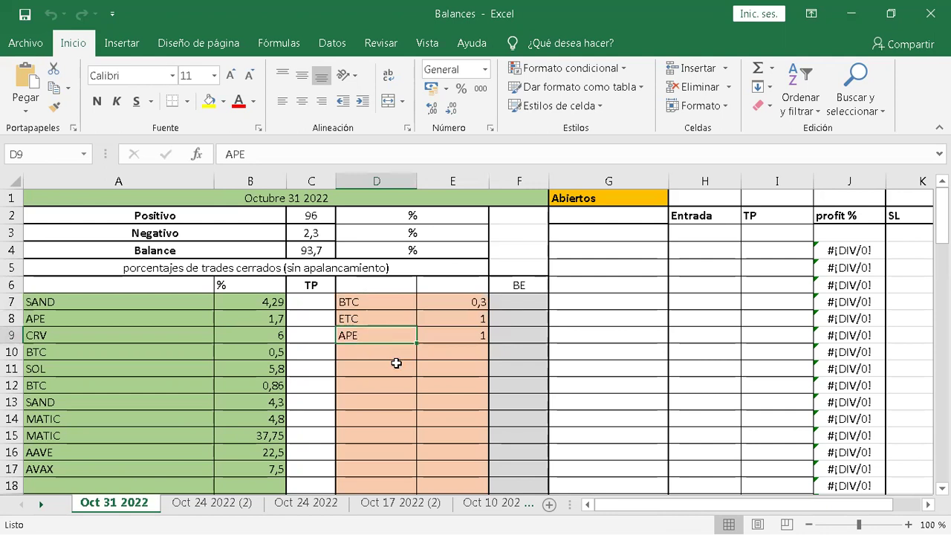
Switch back to TradingView and load the APEUSDT chart on the 1-hour timeframe.
click(852, 15)
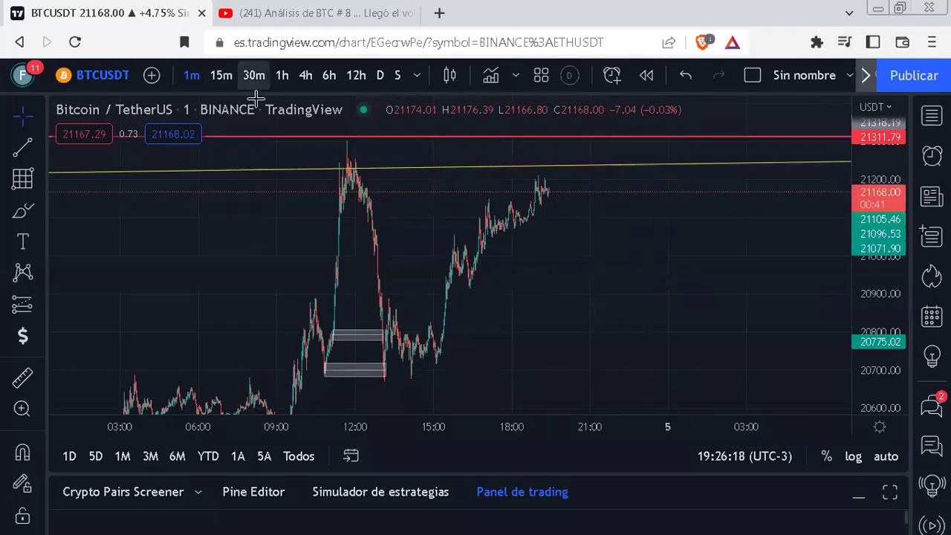
text(APEU)
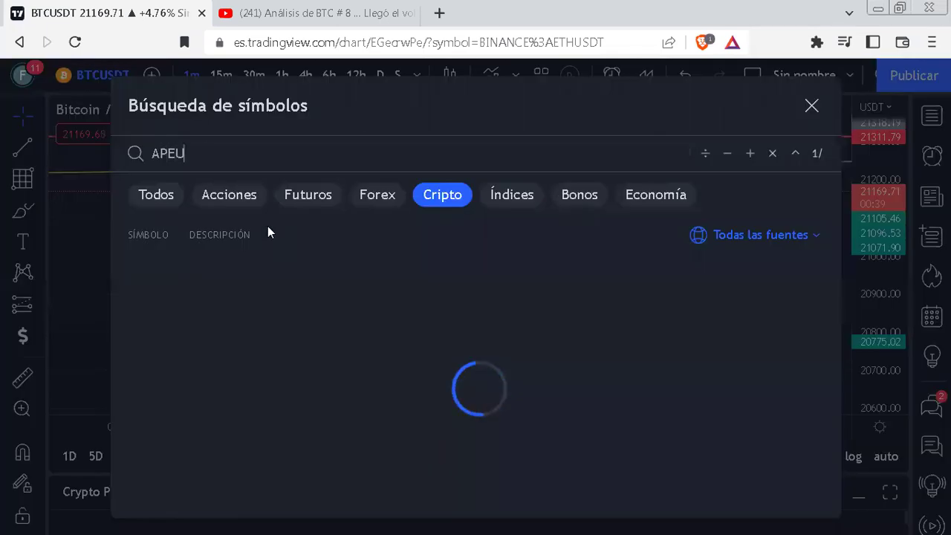
key(Escape)
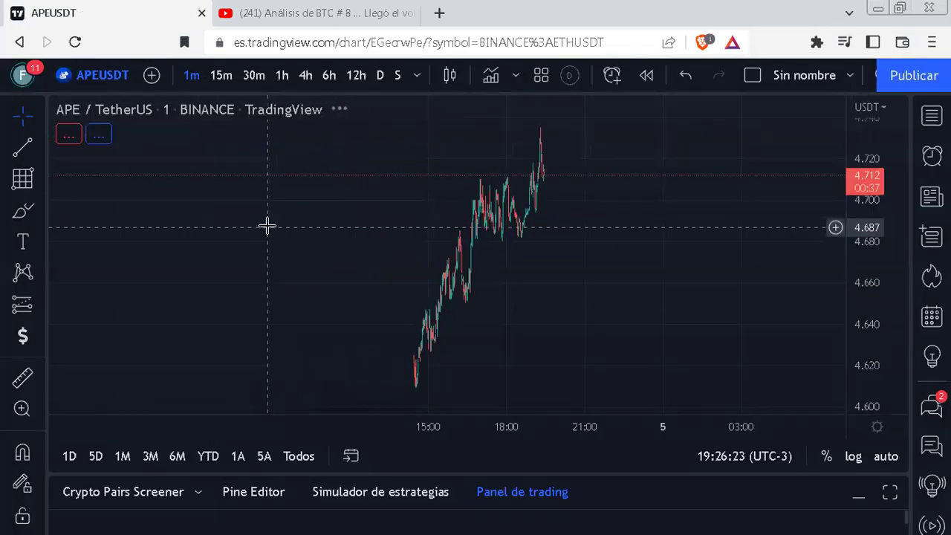
click(282, 75)
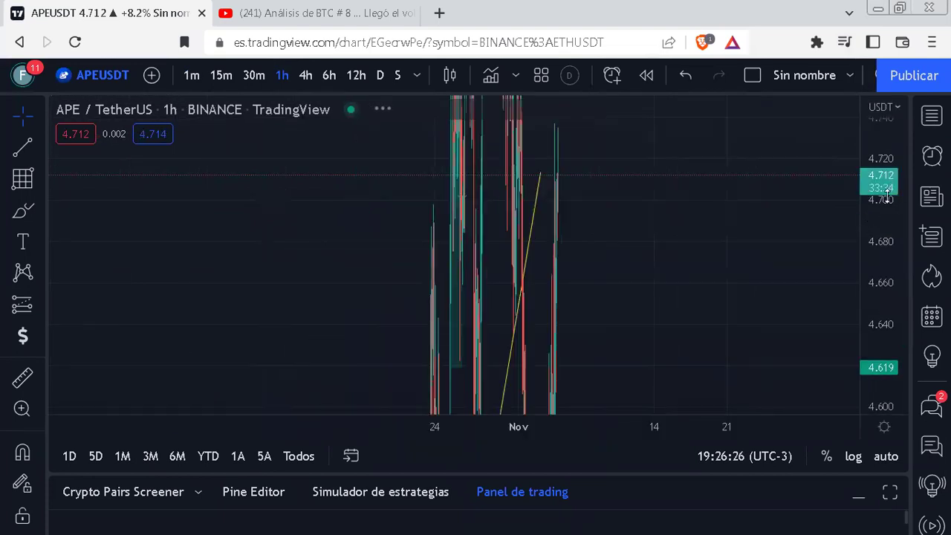
scroll(722, 343, up, 2)
drag(765, 293, 505, 245)
scroll(585, 248, up, 2)
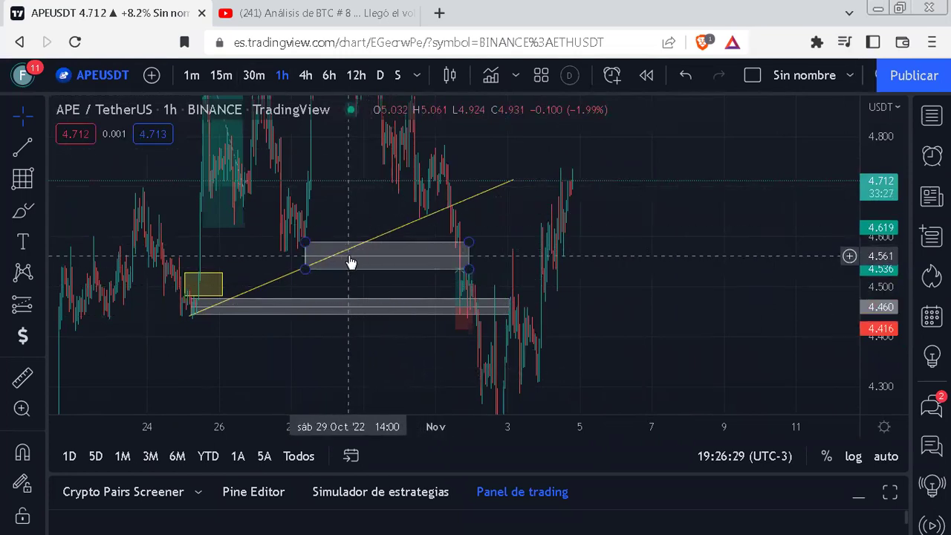
Set the APEUSDT chart to the 15-minute timeframe and select the upper grey zone.
click(221, 76)
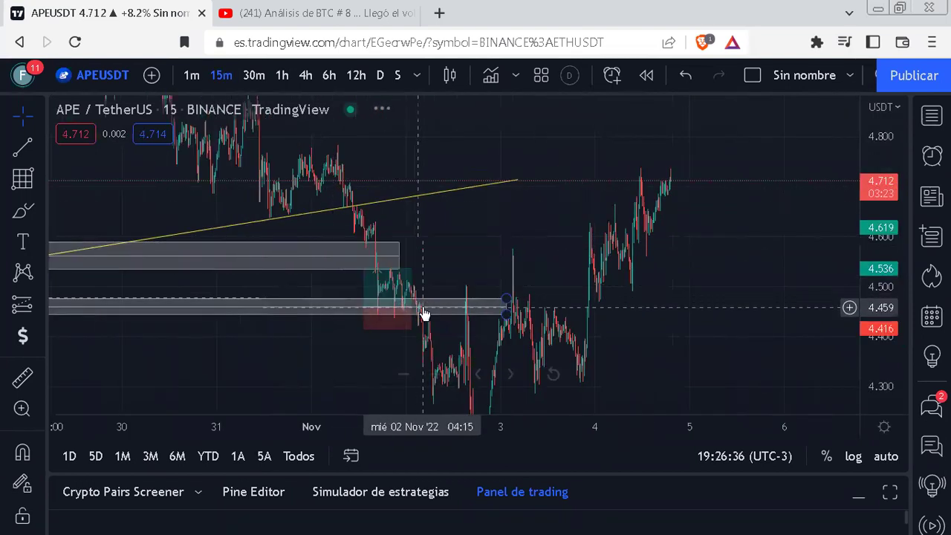
scroll(425, 288, up, 1)
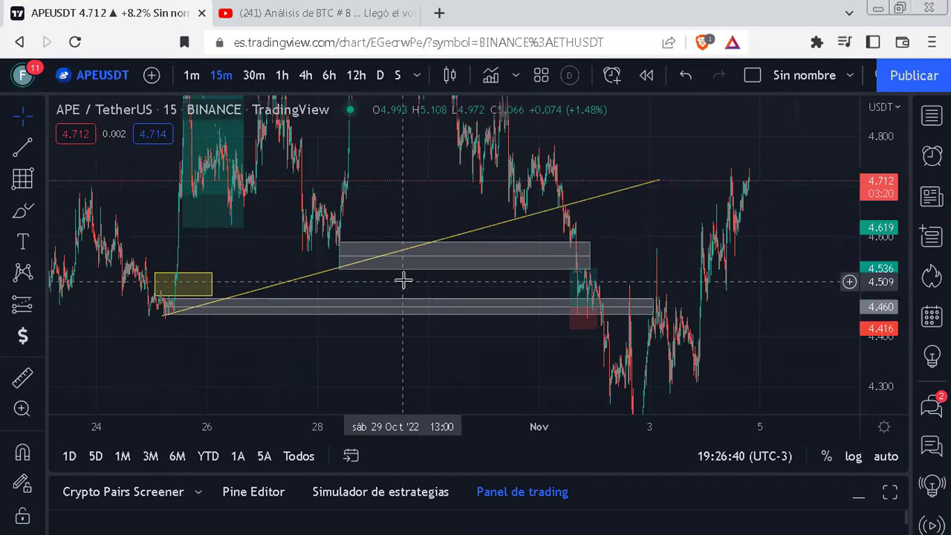
click(396, 254)
click(399, 262)
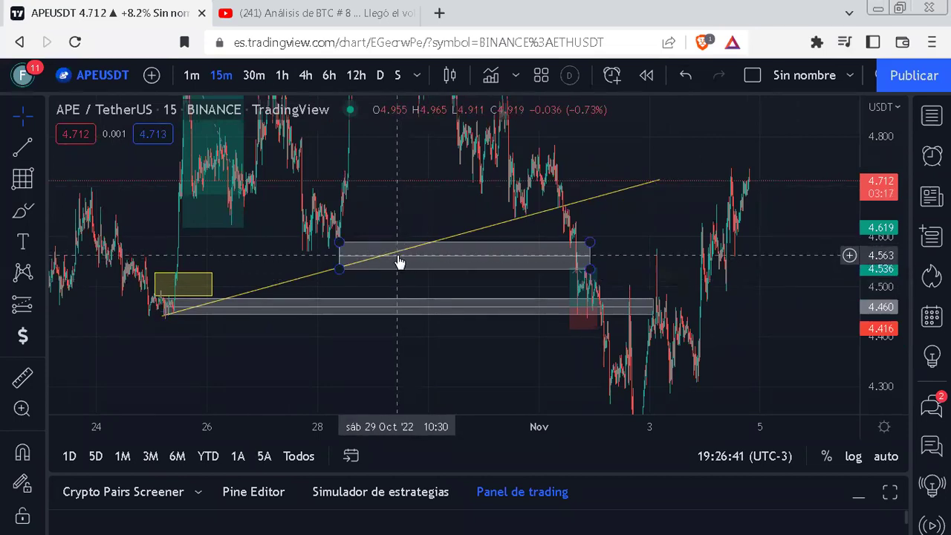
click(584, 285)
click(584, 250)
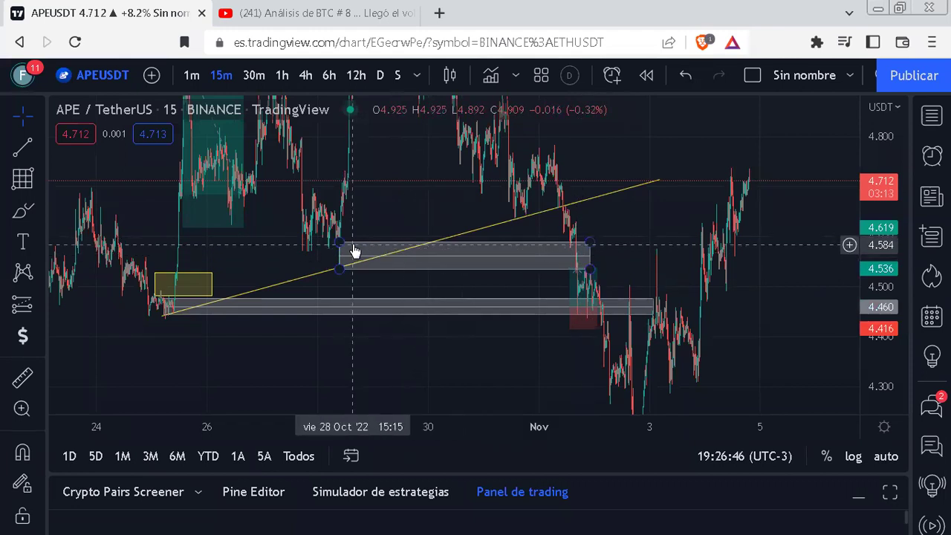
Reshape the upper grey zone so that it spans prices from about 4.589 to 4.634.
click(338, 265)
drag(338, 265, 341, 239)
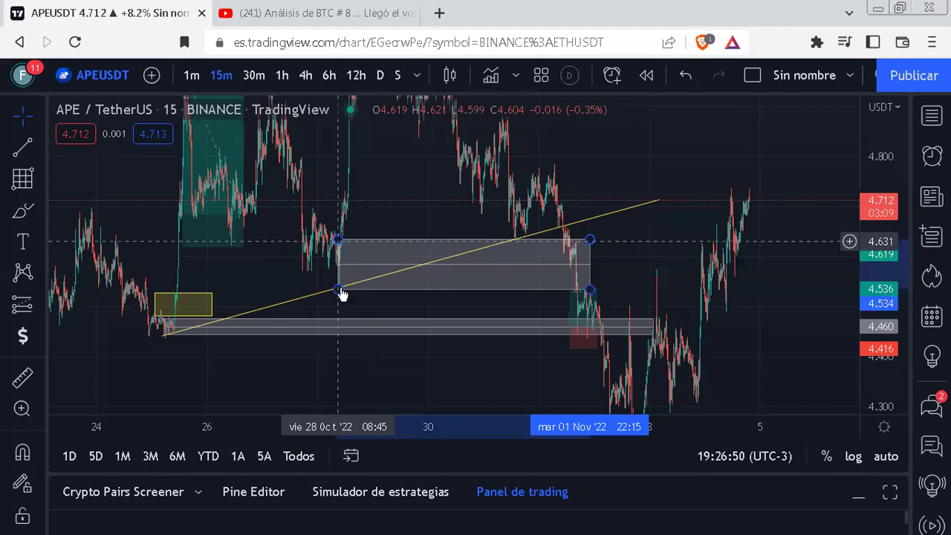
drag(338, 292, 340, 262)
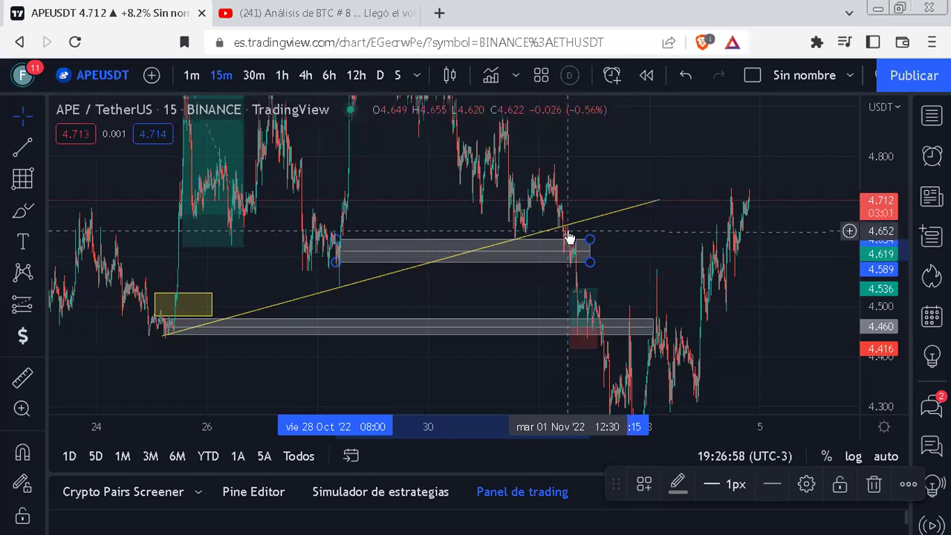
Measure the price distance from the candles inside the upper grey zone around 1 November to just above it.
scroll(880, 288, up, 3)
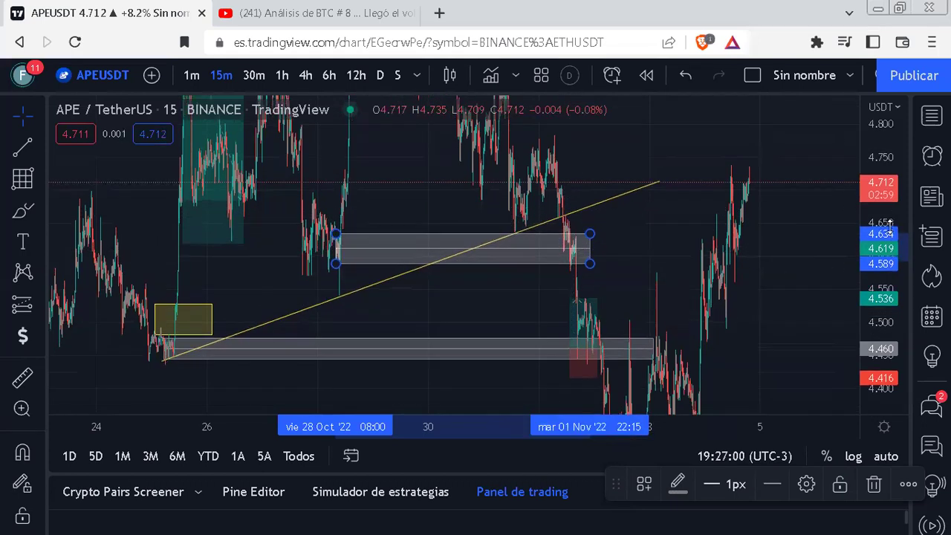
click(23, 378)
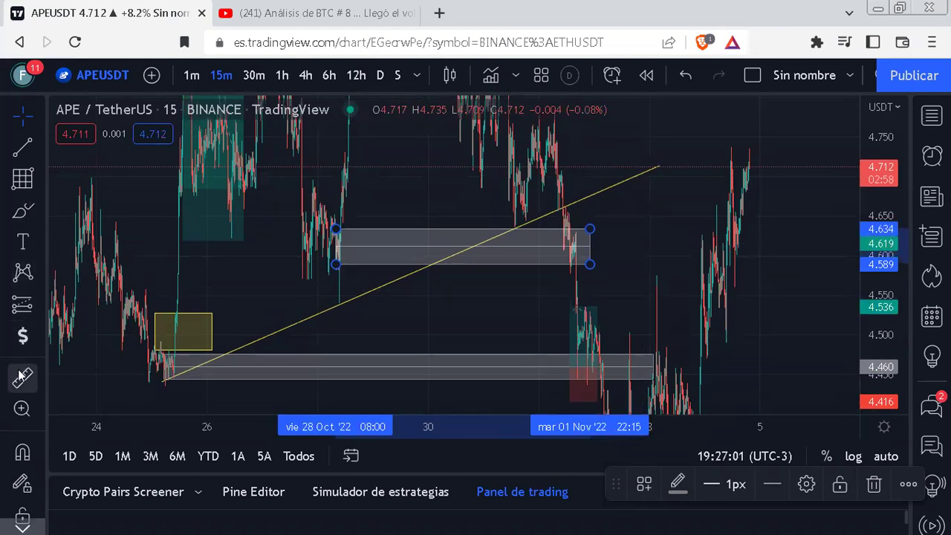
click(562, 248)
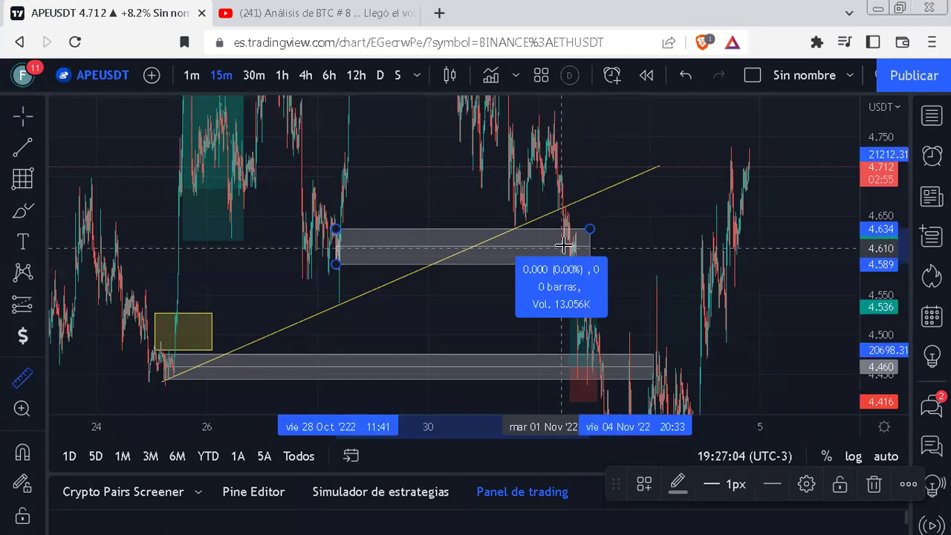
click(589, 211)
click(613, 225)
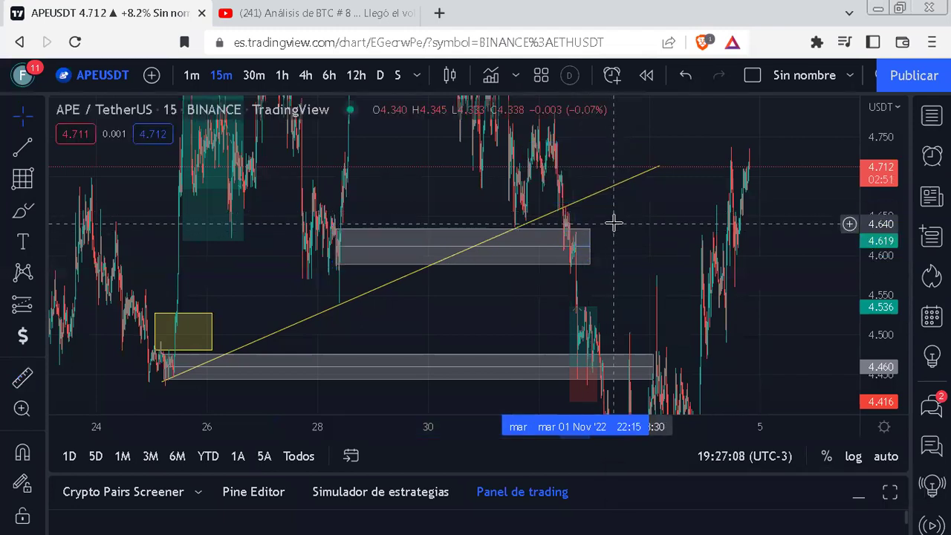
Examine the yellow trend line, the lower grey zone and the long position drawn around 1 November.
drag(640, 258, 609, 159)
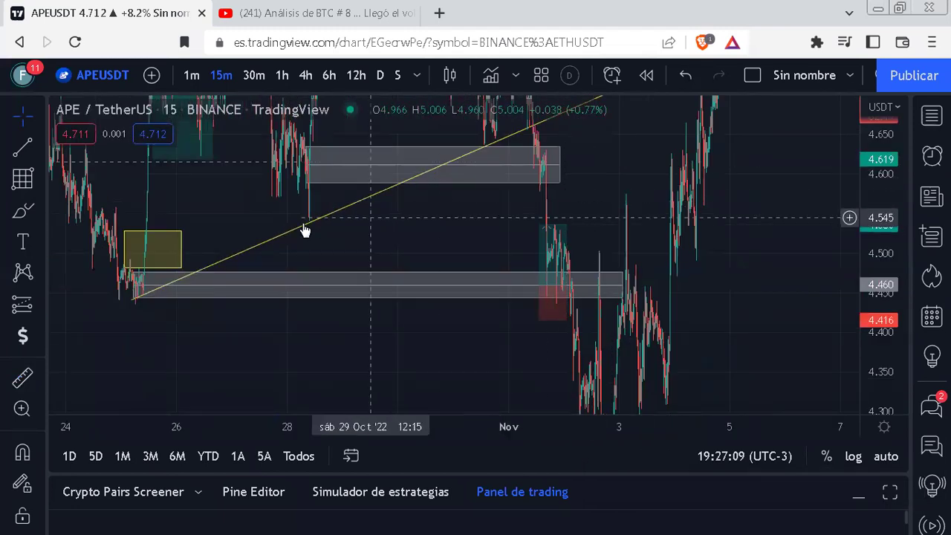
drag(246, 210, 293, 250)
drag(239, 294, 238, 296)
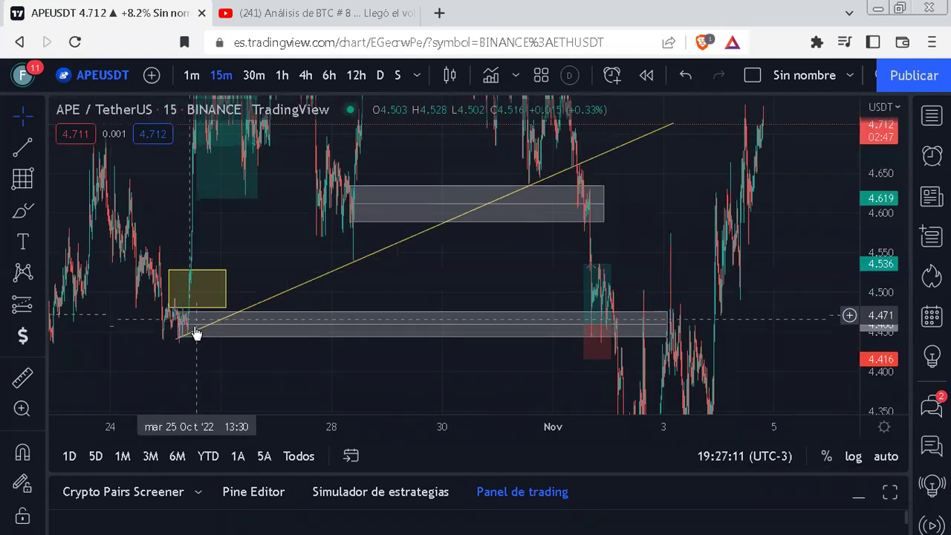
mouse_move(610, 279)
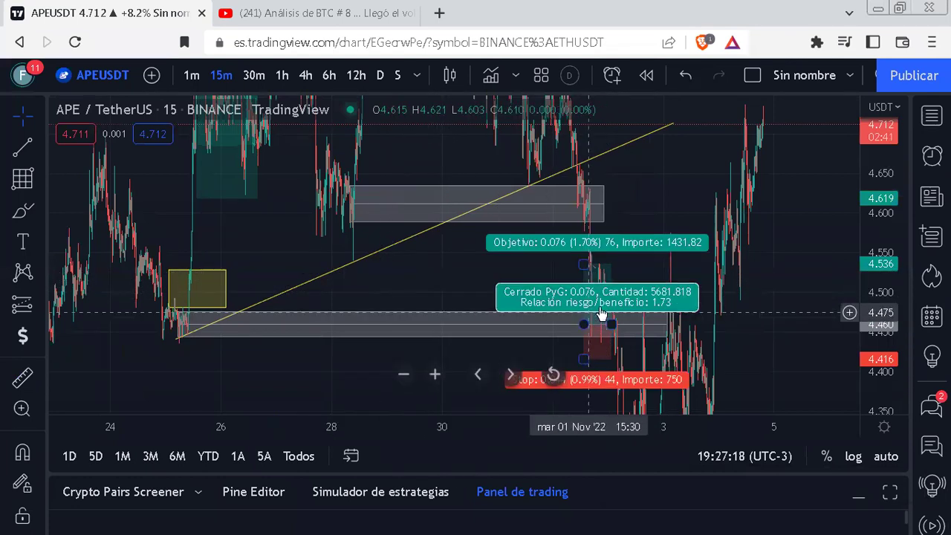
mouse_move(593, 213)
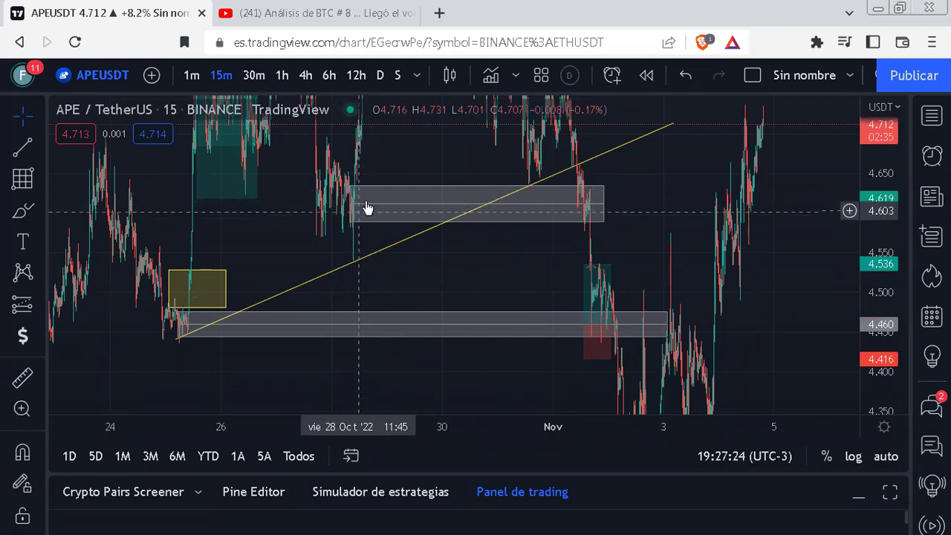
drag(515, 278, 526, 271)
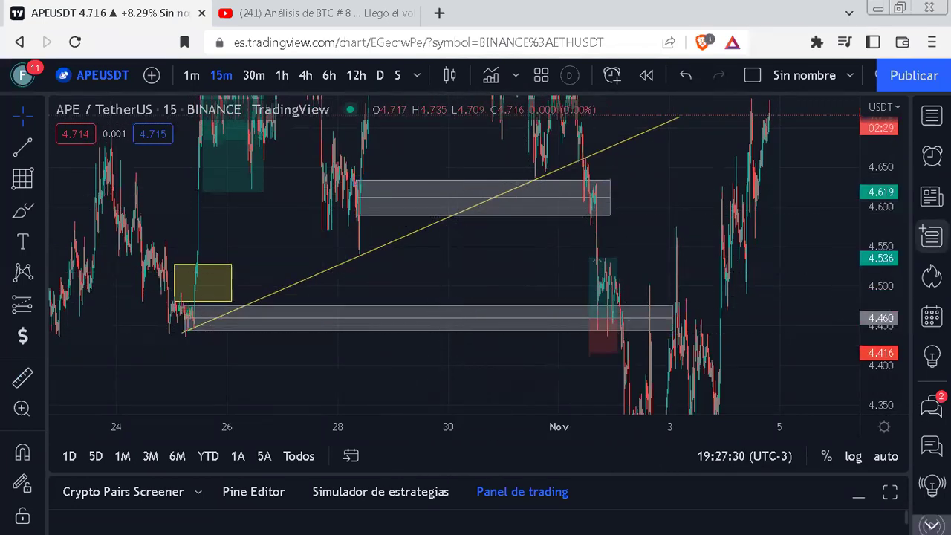
Examine the APEUSDT price action below the lower grey zone, down to the lows of late October and early November.
drag(877, 286, 875, 300)
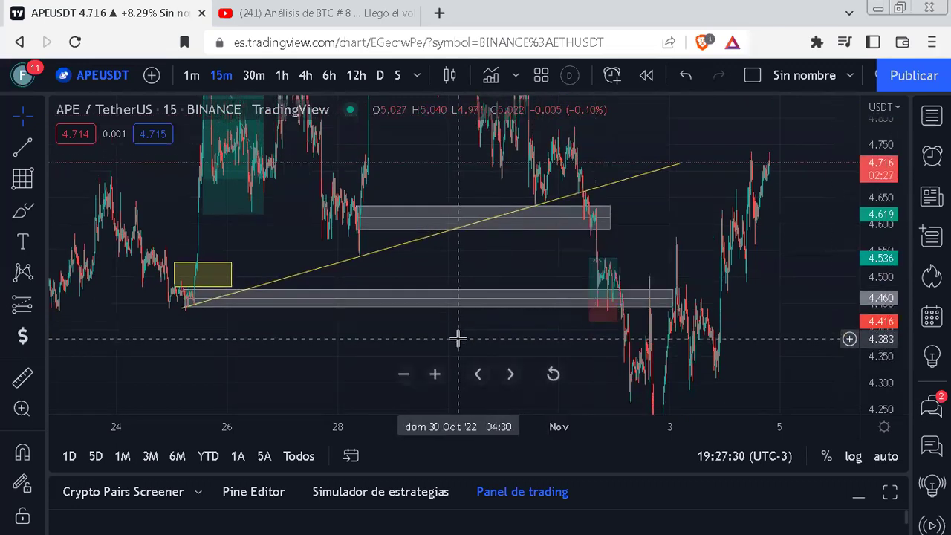
drag(458, 339, 505, 327)
scroll(486, 331, down, 2)
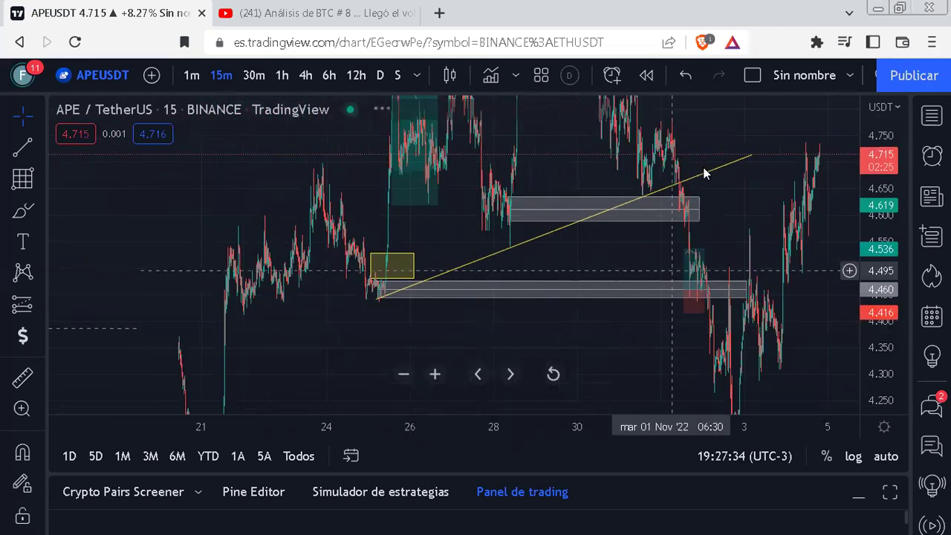
drag(562, 258, 552, 98)
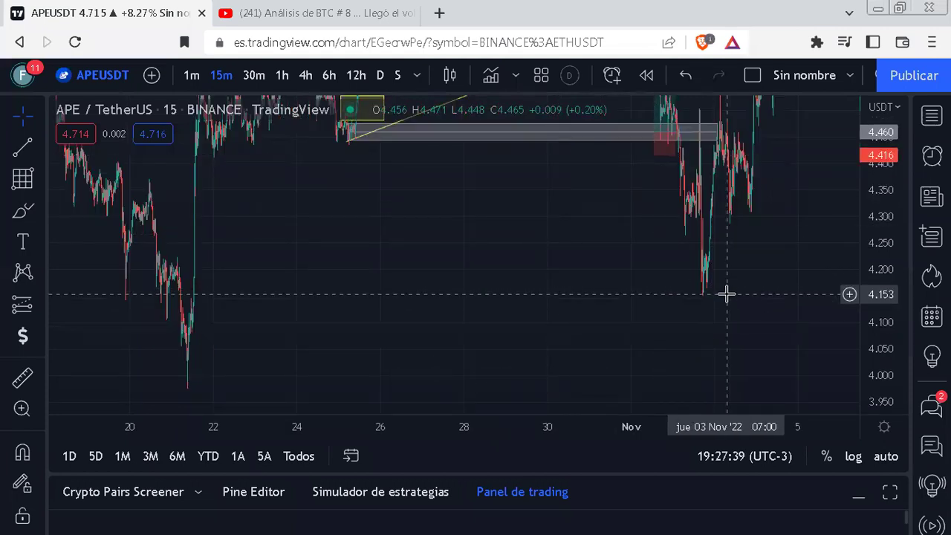
drag(590, 285, 571, 334)
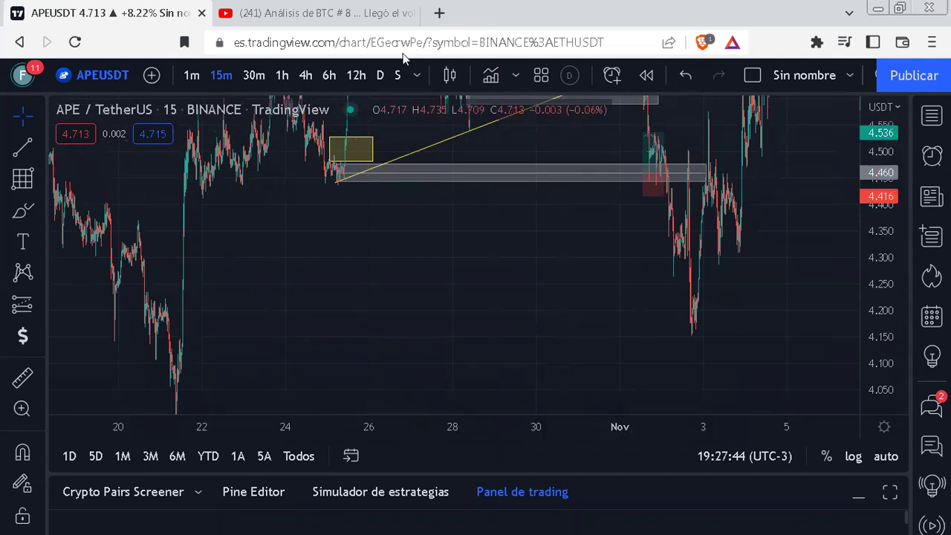
Switch the chart's symbol to MATICUSDT.
click(324, 22)
click(172, 15)
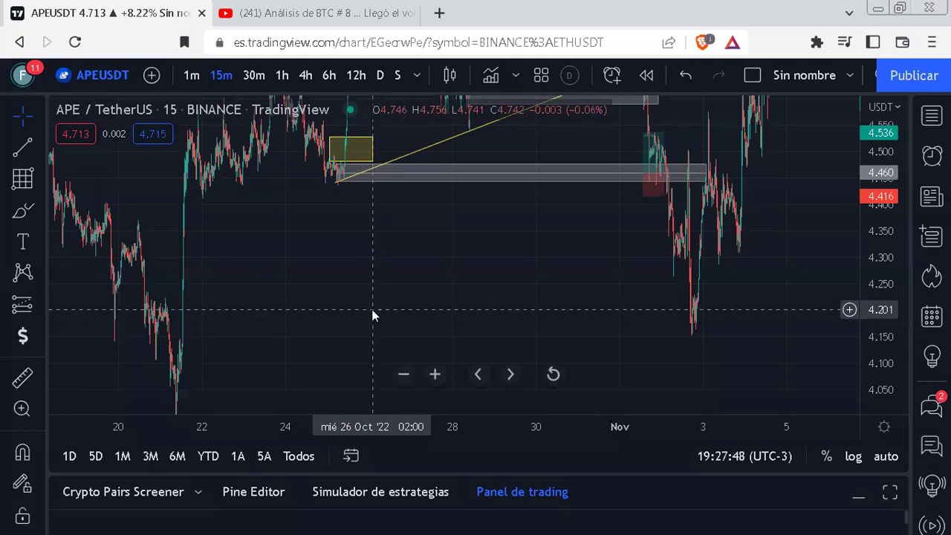
text(MATICUSDT)
key(Return)
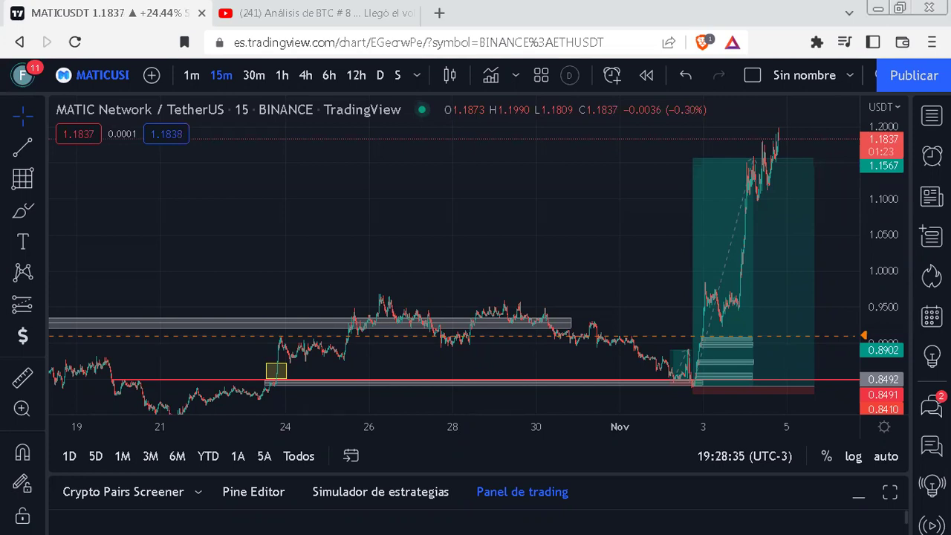
Open the same chart address in a new browser tab and place that tab right after the MATICUSDT chart.
click(295, 47)
key(ctrl+c)
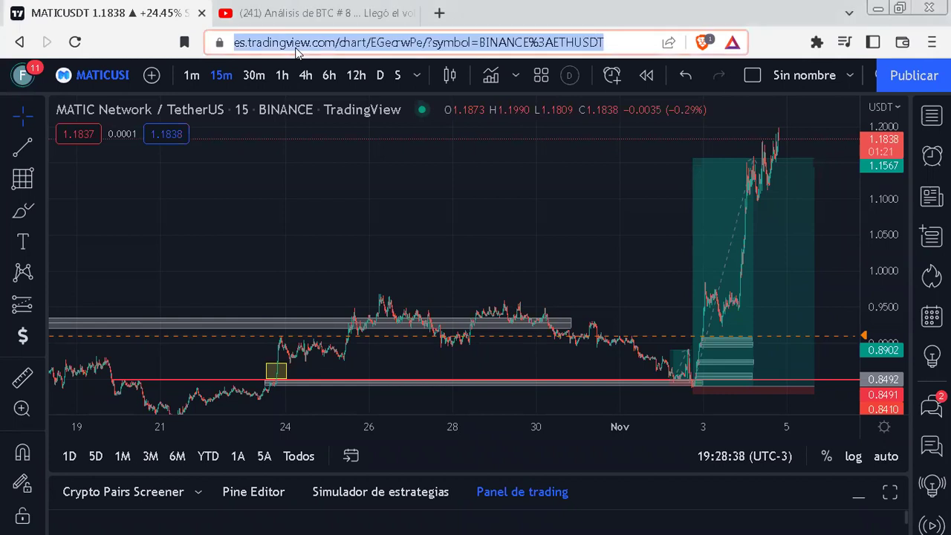
click(438, 13)
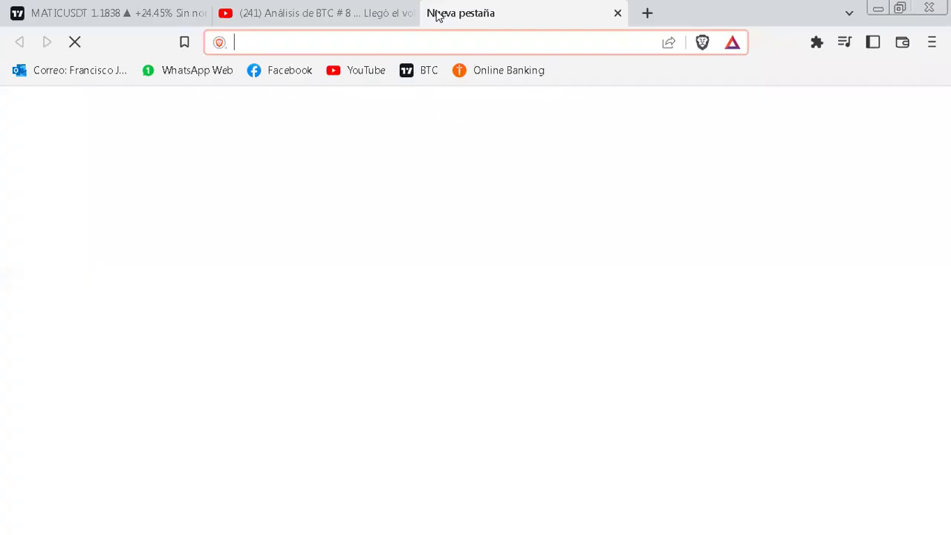
key(ctrl+v)
key(Return)
drag(329, 11, 366, 16)
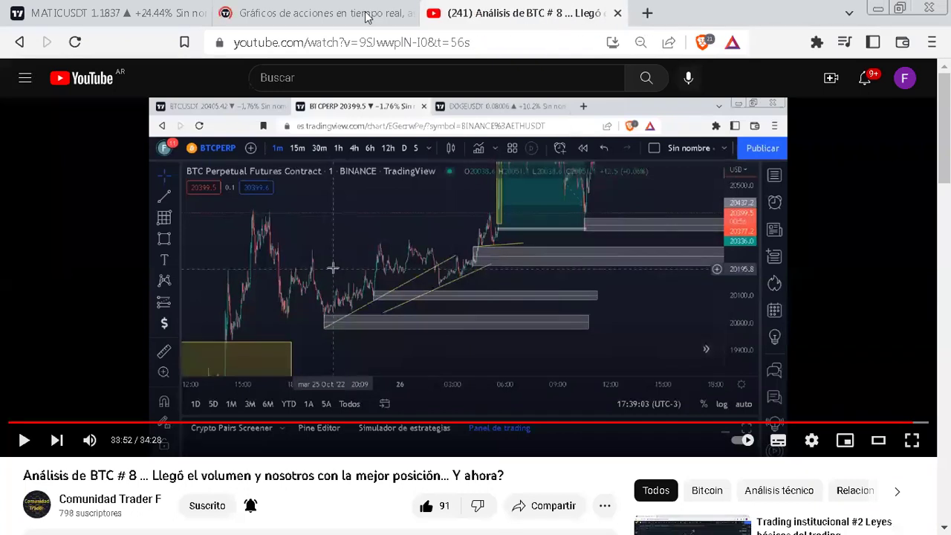
click(292, 13)
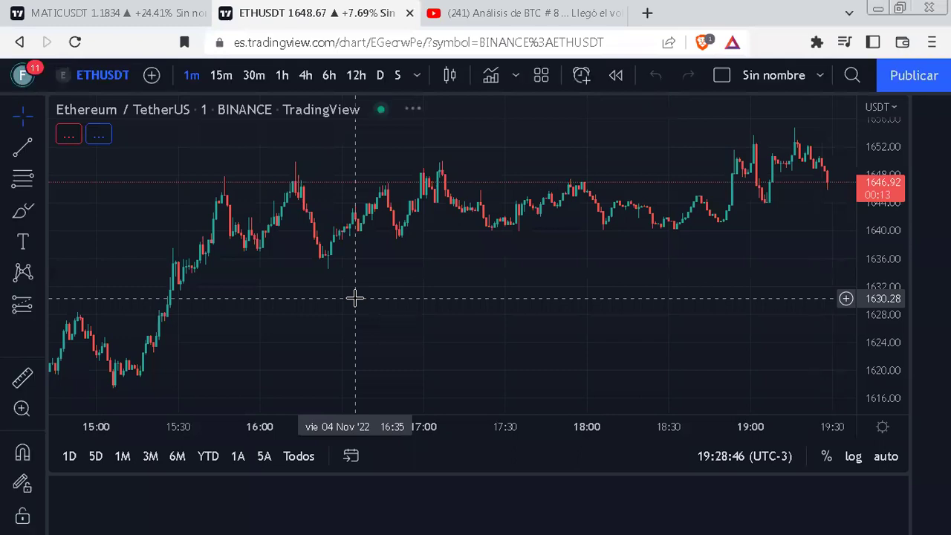
Load BTCUSDT from Binance in the new chart and set the 1-hour timeframe.
text(BTCUSDT)
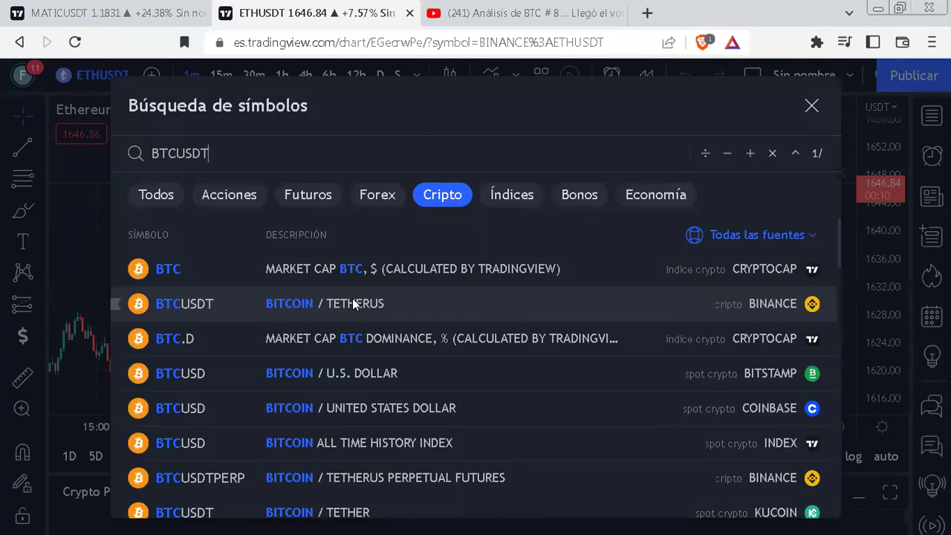
key(Return)
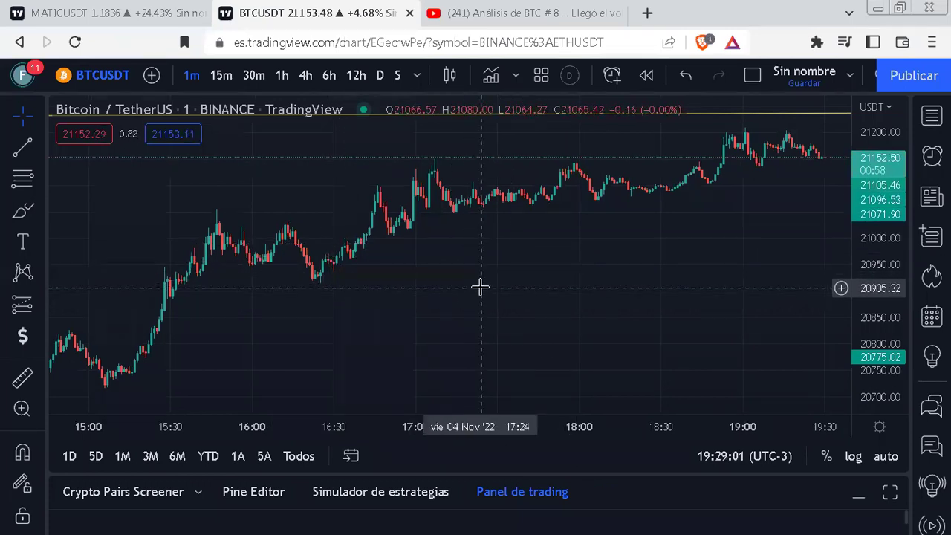
click(283, 74)
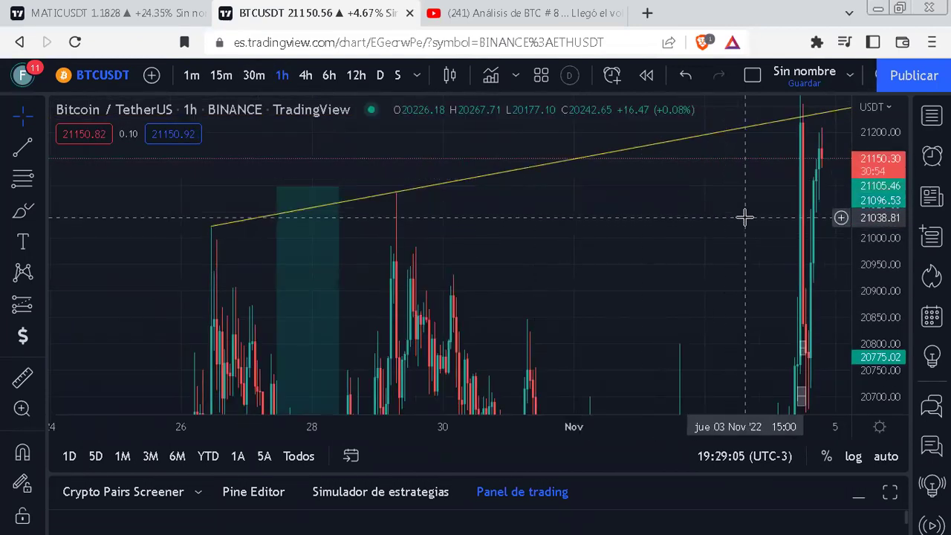
Lower the upper edge of the yellow rectangle around 13 September to a price of about 21,860.
scroll(683, 278, down, 5)
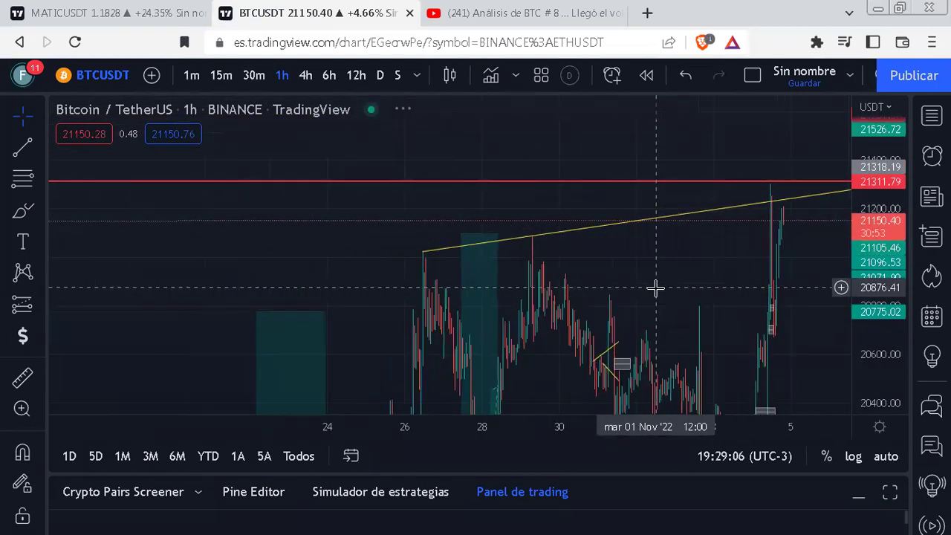
scroll(658, 296, down, 3)
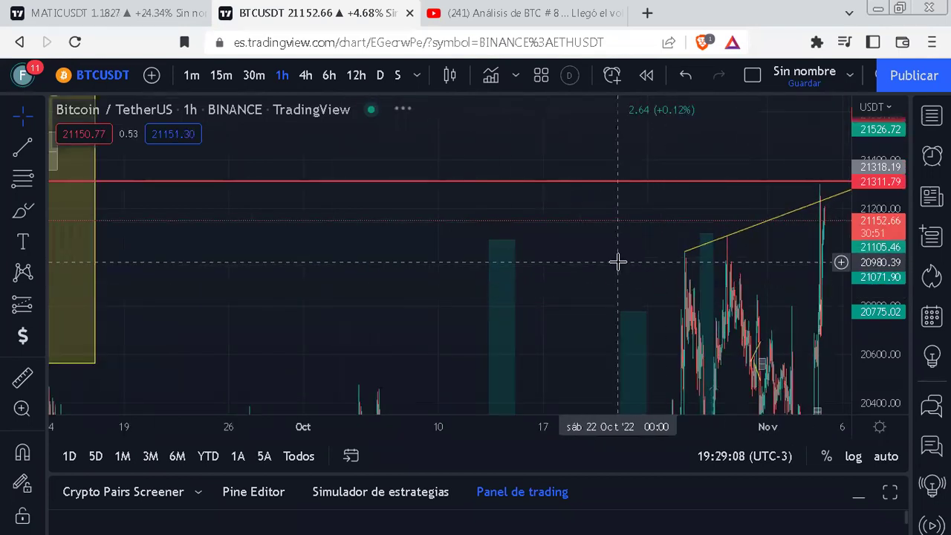
scroll(615, 262, left, 5)
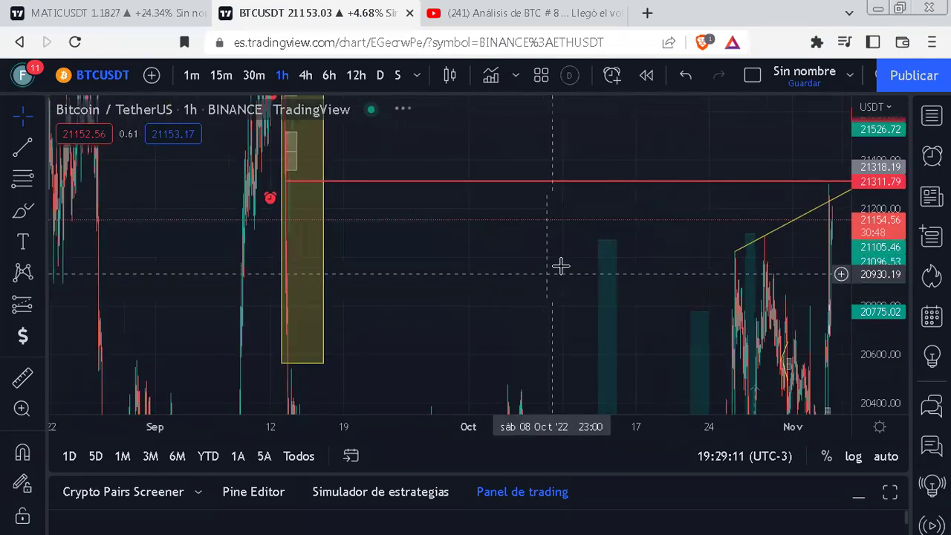
drag(876, 192, 679, 237)
drag(643, 189, 600, 276)
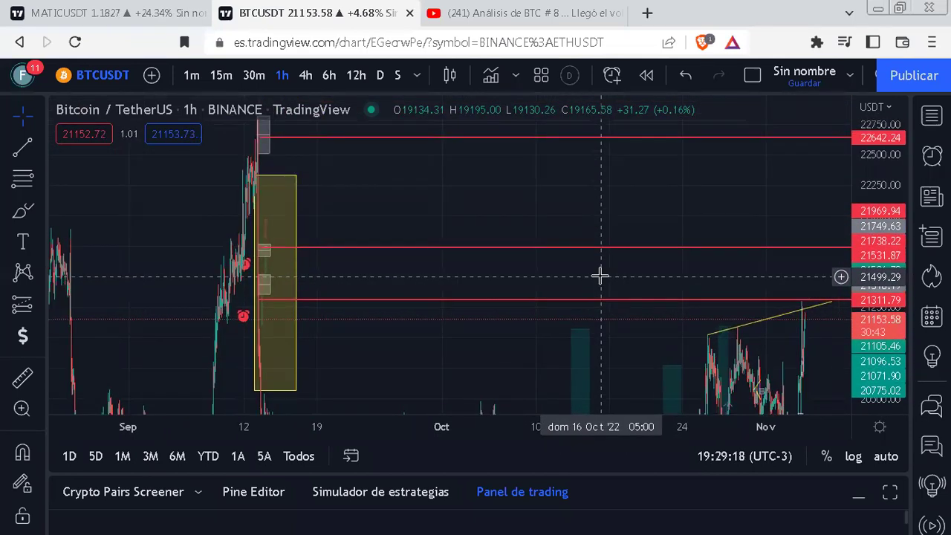
mouse_move(867, 180)
mouse_down()
mouse_move(868, 227)
mouse_move(844, 237)
mouse_up()
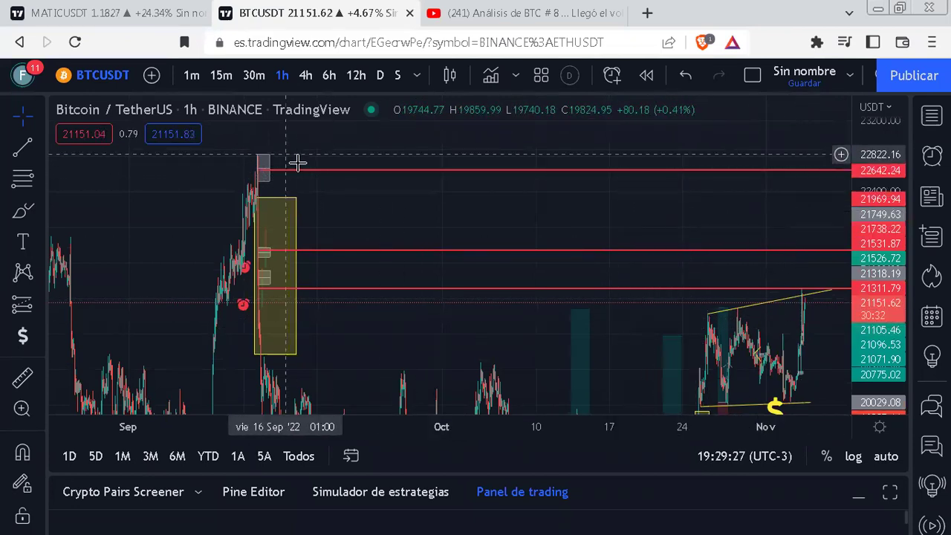
click(252, 197)
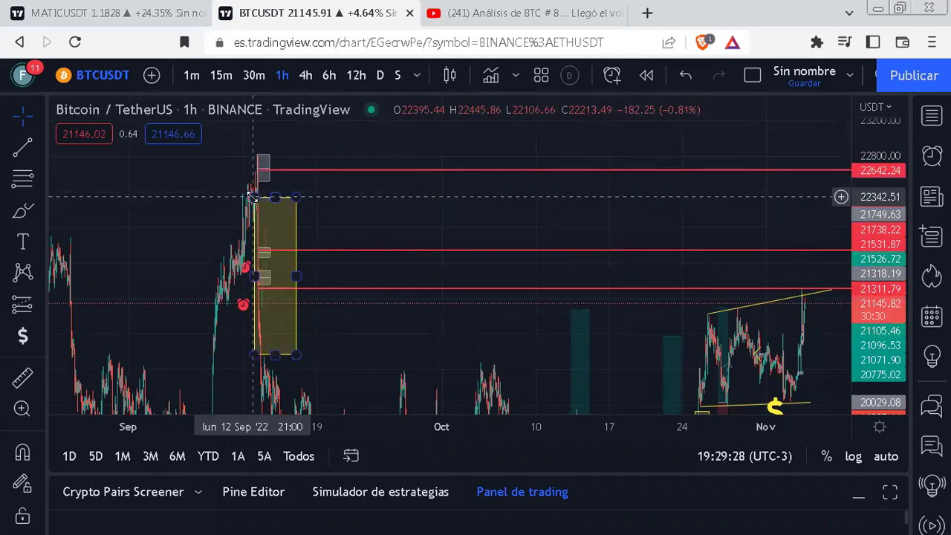
drag(253, 197, 250, 240)
Draw a rising trend line under the September peak, from 21970.54 on 12 September to 22322.94 on 14 September.
drag(297, 202, 592, 208)
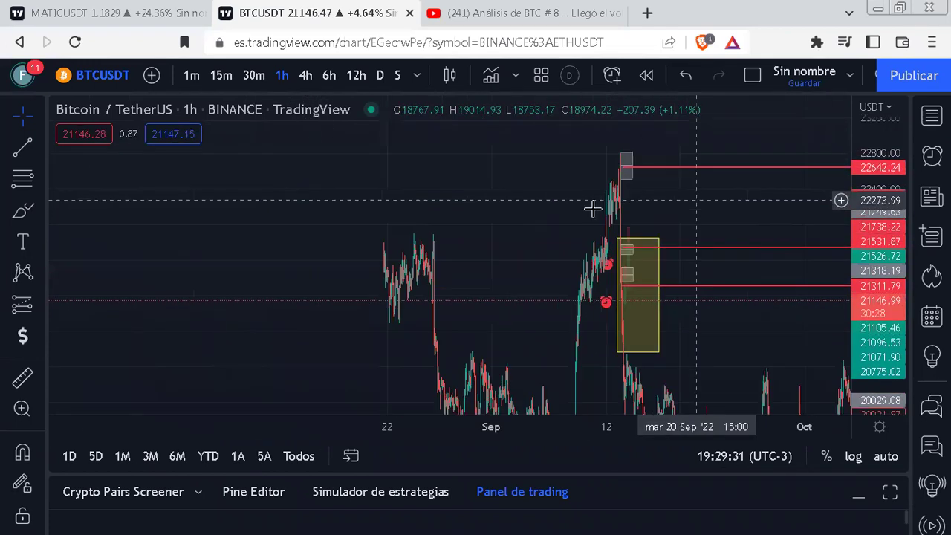
scroll(592, 207, up, 5)
drag(388, 201, 675, 225)
scroll(669, 231, up, 5)
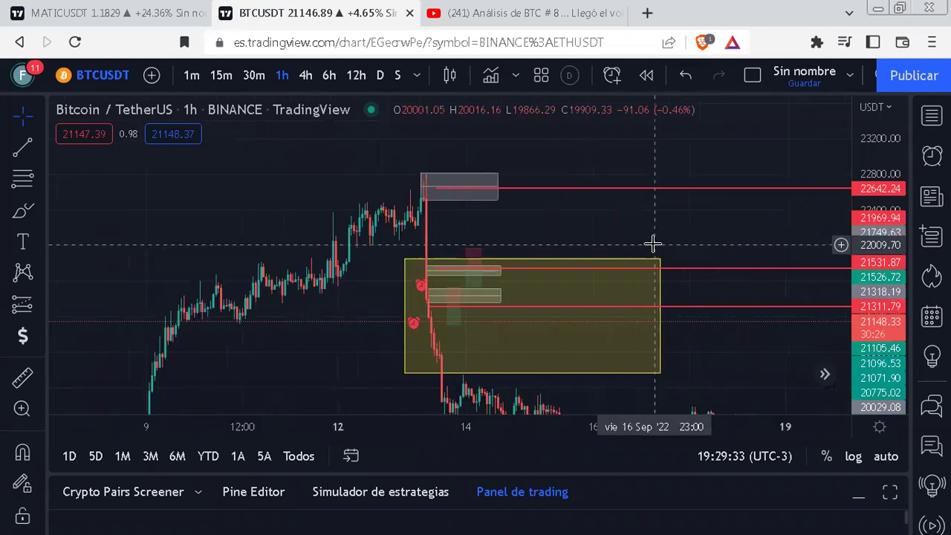
click(20, 148)
click(354, 247)
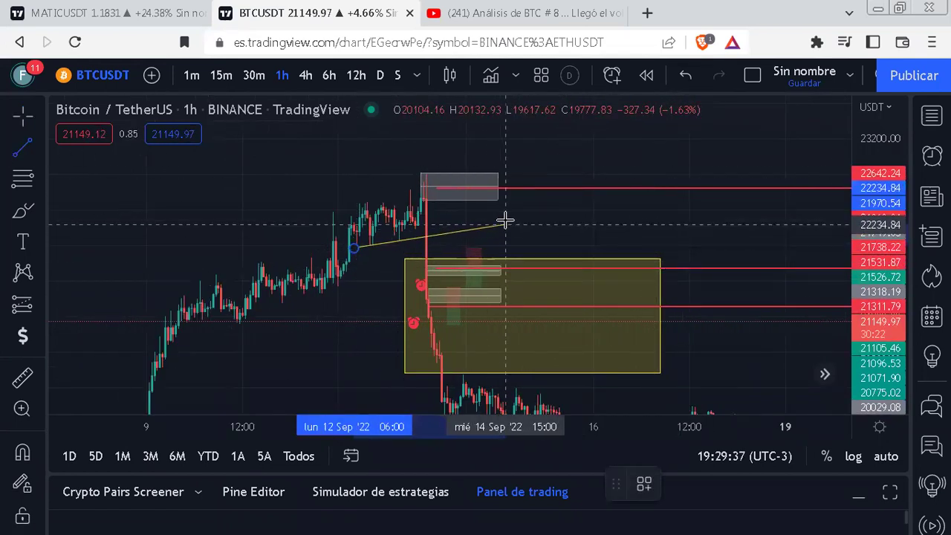
click(511, 217)
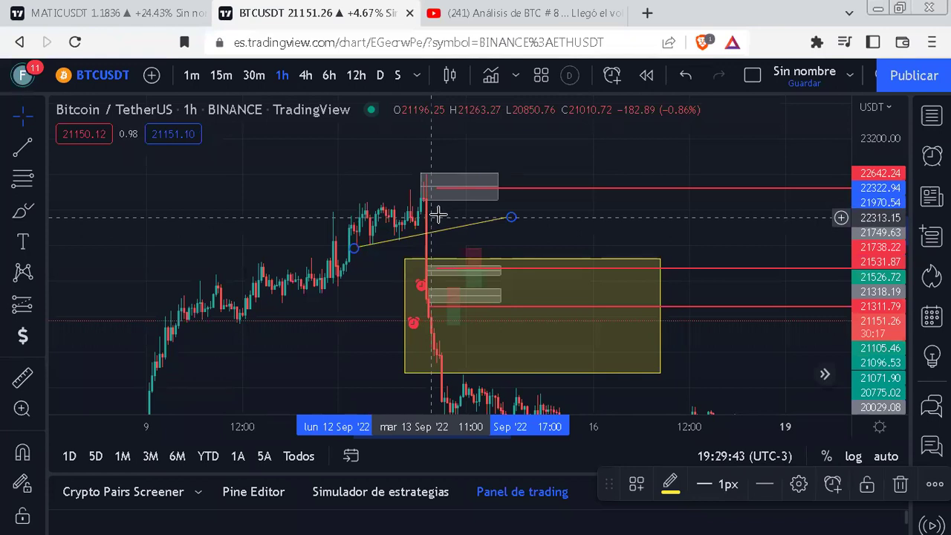
click(621, 211)
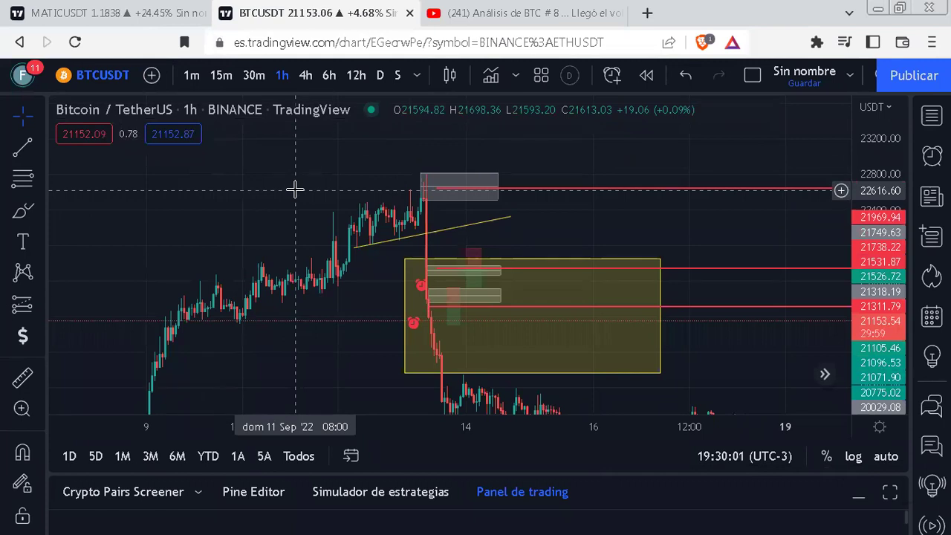
Switch the BTC chart's symbol to DOGEUSDT.
text(D)
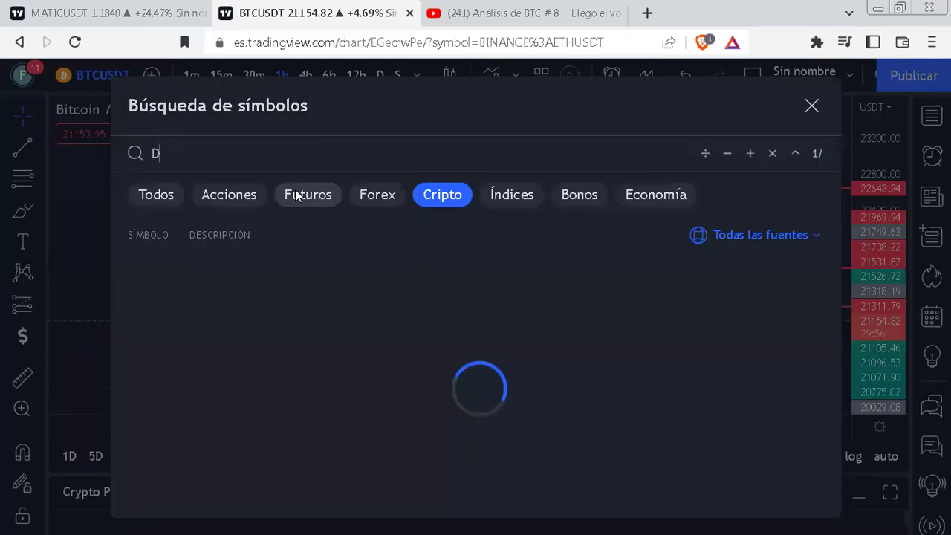
text(OGE)
key(Return)
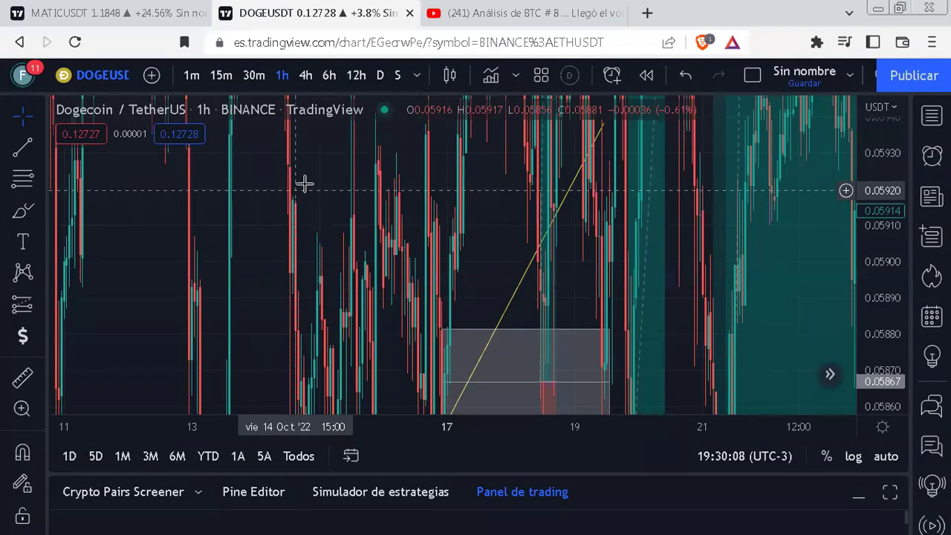
Examine the yellow trend line, the stacked grey zones and the two small long positions drawn between 13 and 21 October.
drag(884, 171, 877, 268)
drag(889, 175, 892, 295)
drag(889, 194, 880, 275)
drag(881, 204, 884, 282)
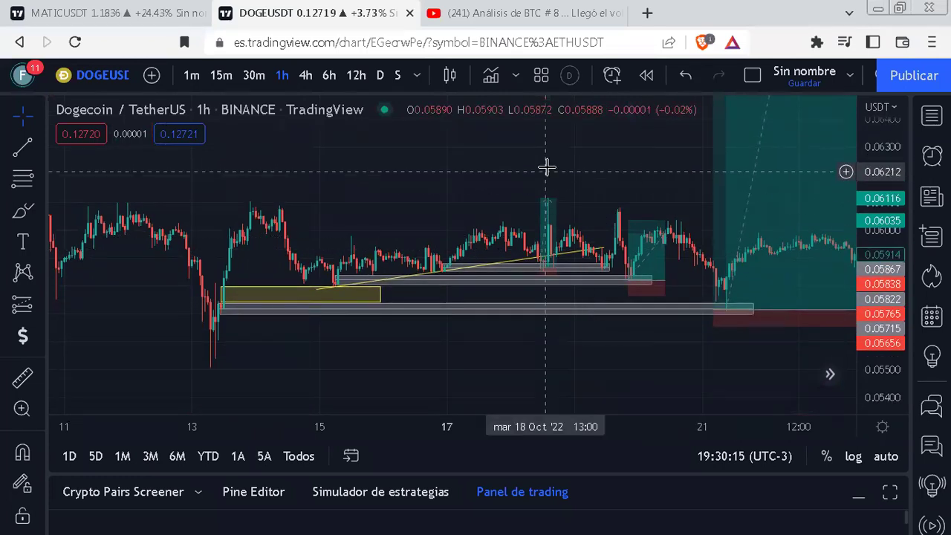
drag(546, 168, 435, 170)
drag(884, 223, 886, 111)
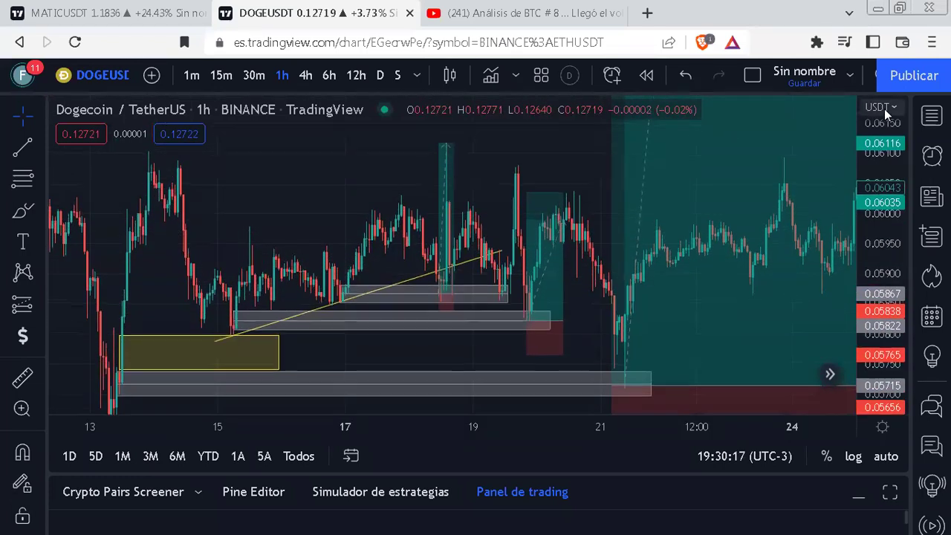
drag(309, 198, 320, 149)
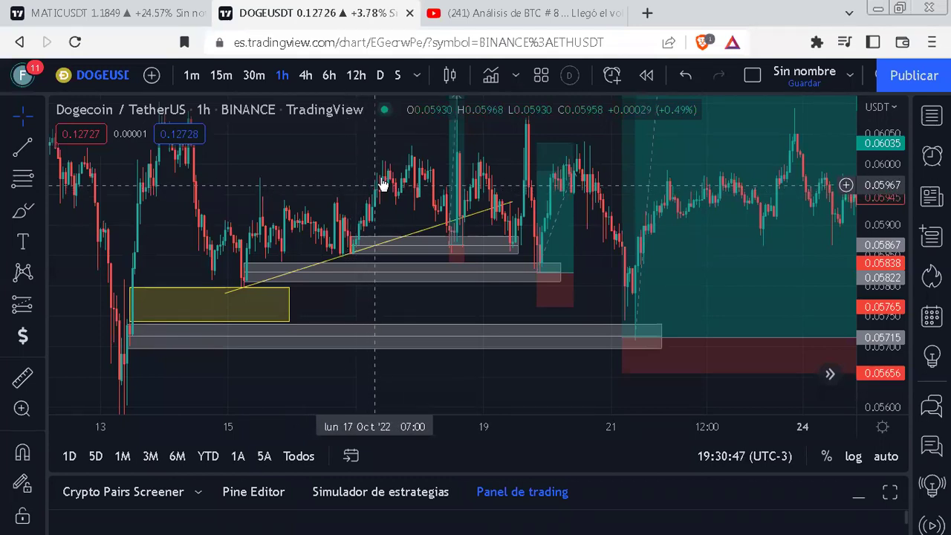
drag(345, 162, 309, 179)
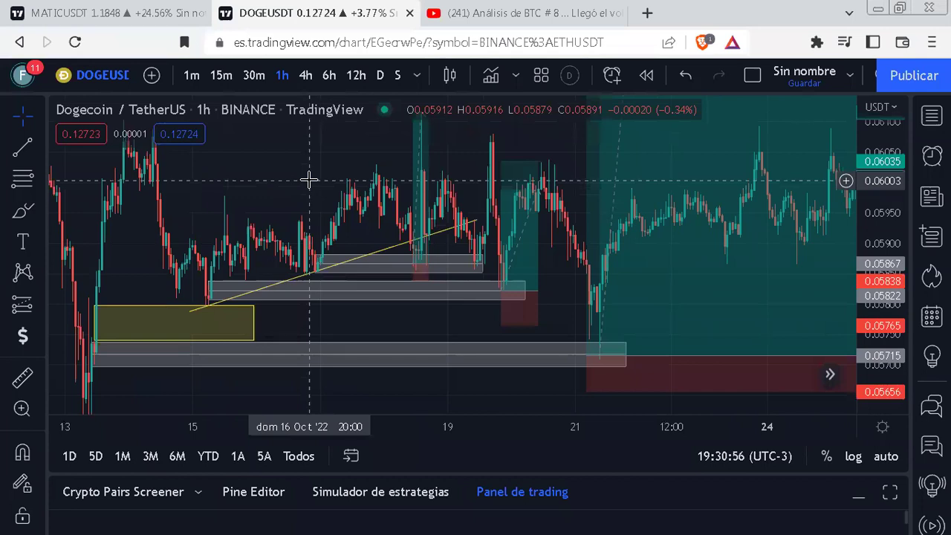
drag(318, 144, 295, 183)
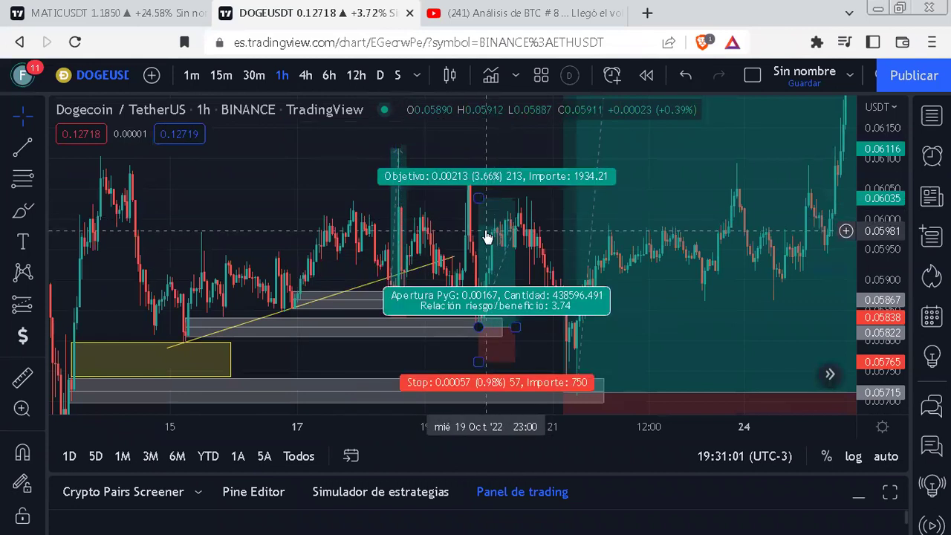
Examine the large long position from 21 October up to its target at 0.15130 near the end of the month.
drag(523, 152, 272, 142)
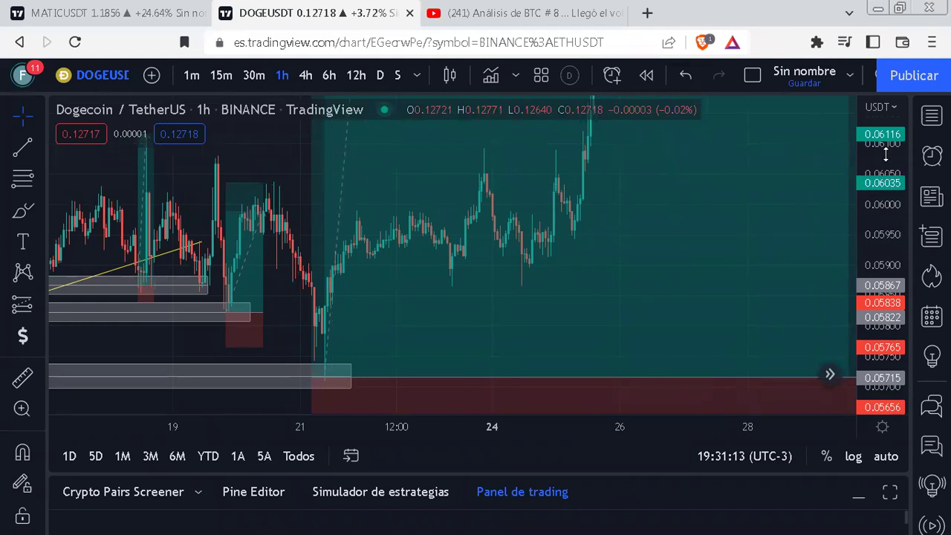
drag(885, 154, 881, 297)
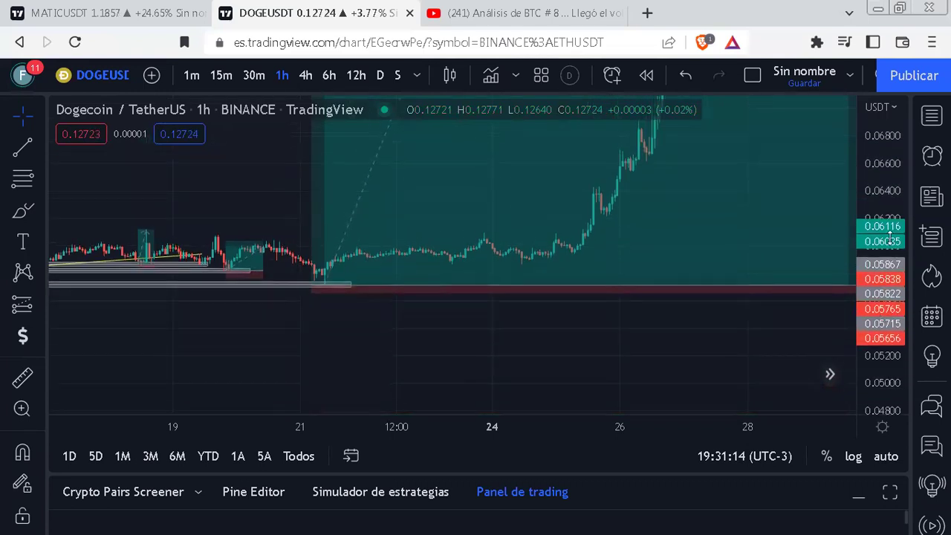
drag(883, 174, 868, 327)
drag(782, 334, 661, 393)
drag(876, 249, 847, 327)
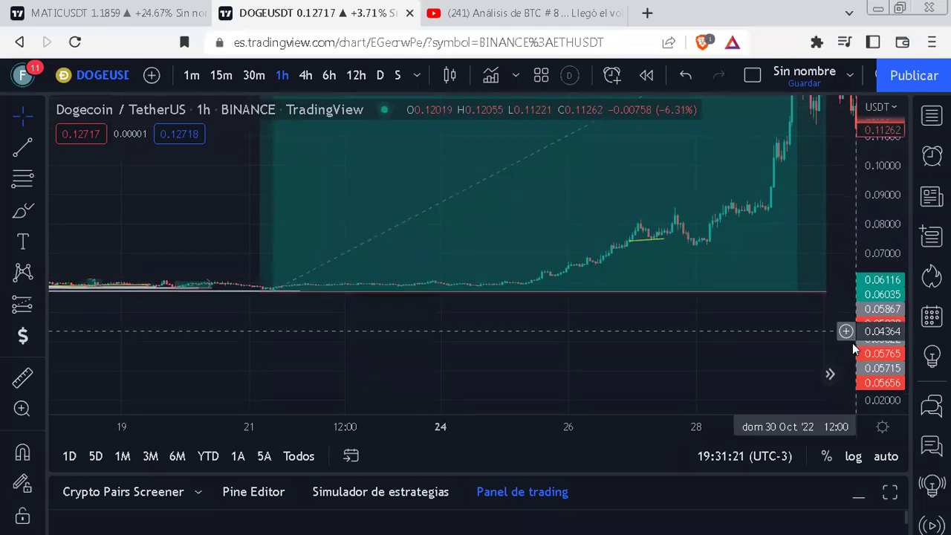
drag(753, 333, 579, 380)
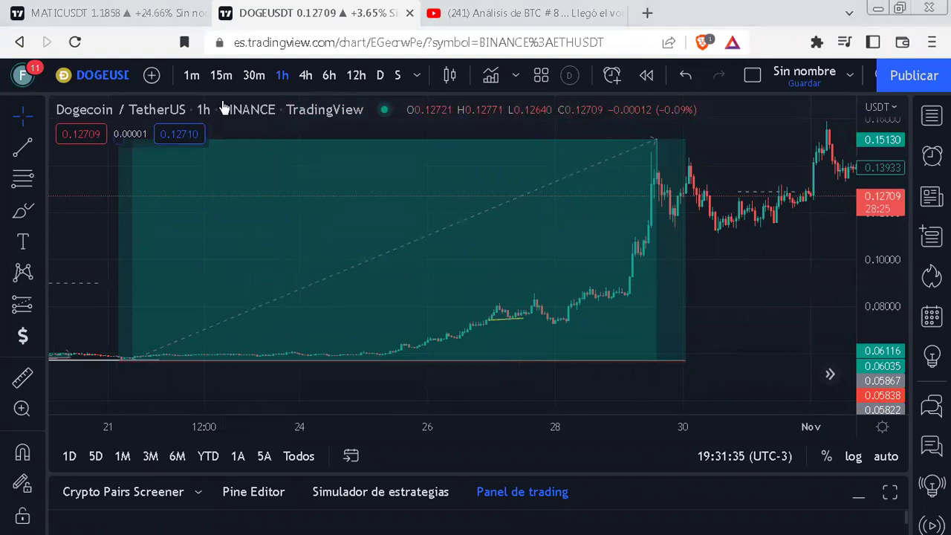
Switch to Telegram and search the CANAL VIP CT channel's messages for "matic".
click(124, 23)
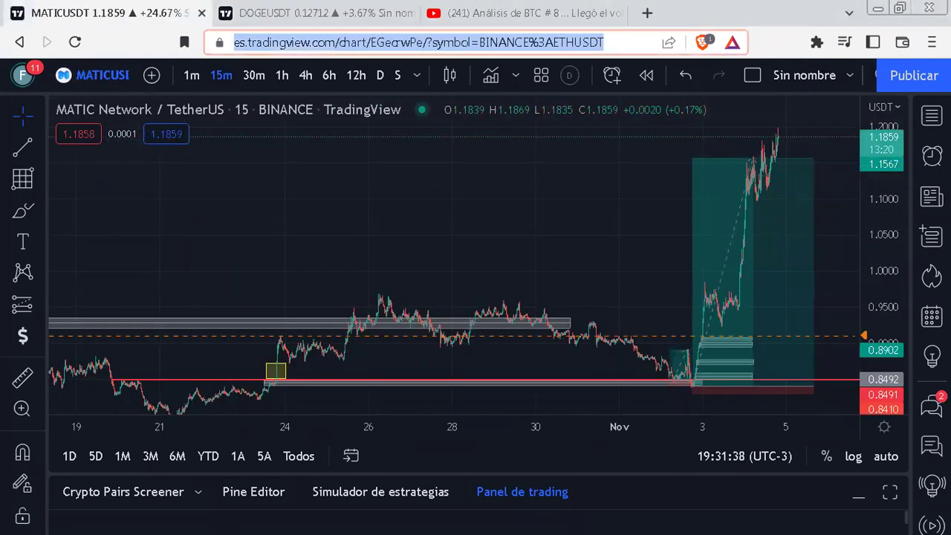
key(alt+Tab)
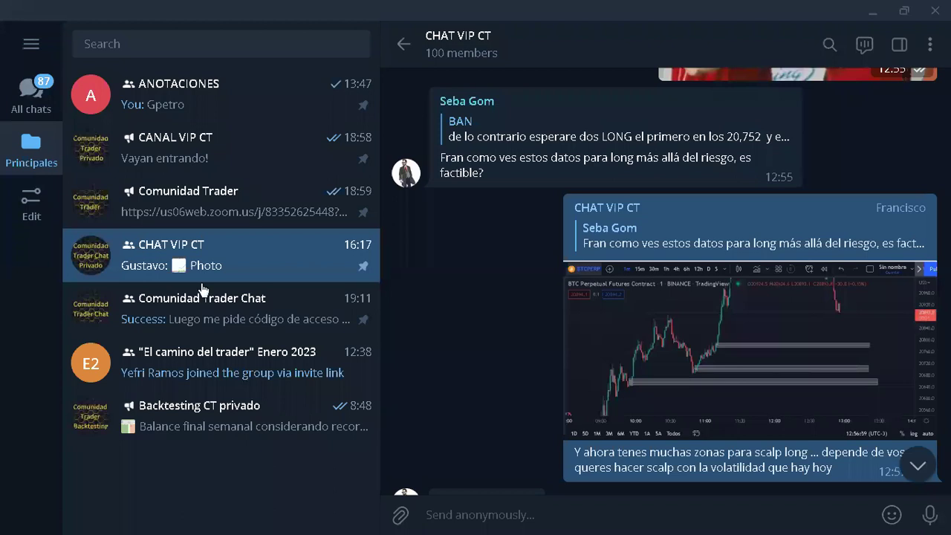
click(233, 163)
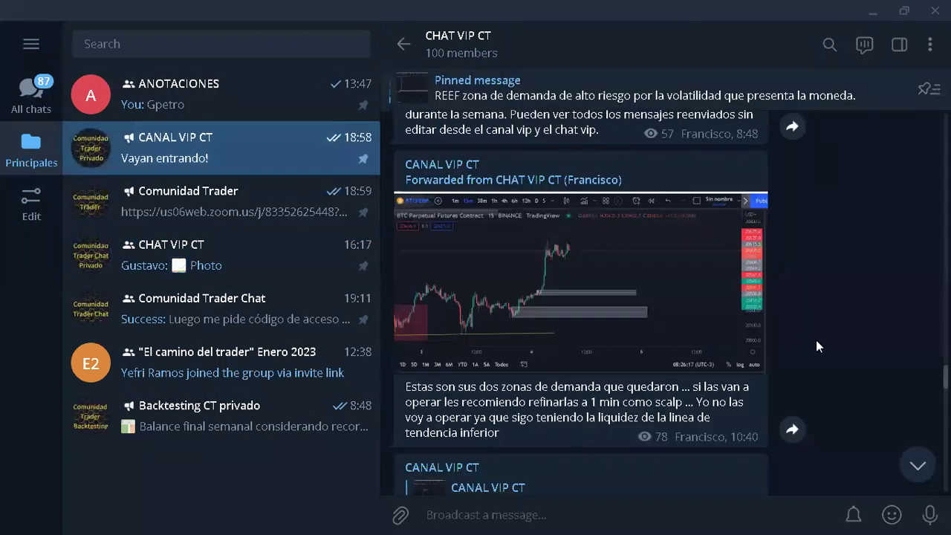
key(ctrl+f)
text(mait)
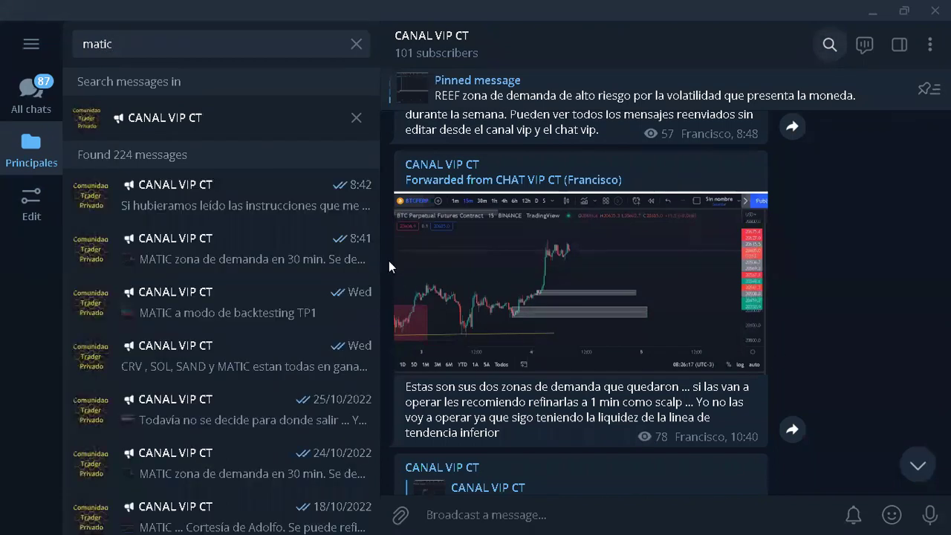
Open the forwarded MATIC 30-minute demand zone message and go to its original post from 24 October 2022.
click(297, 199)
scroll(653, 382, up, 3)
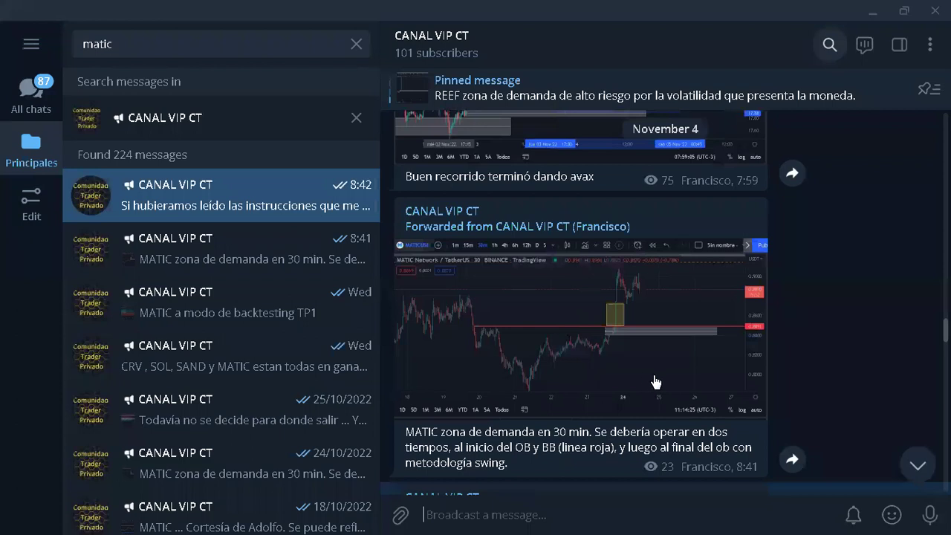
click(636, 225)
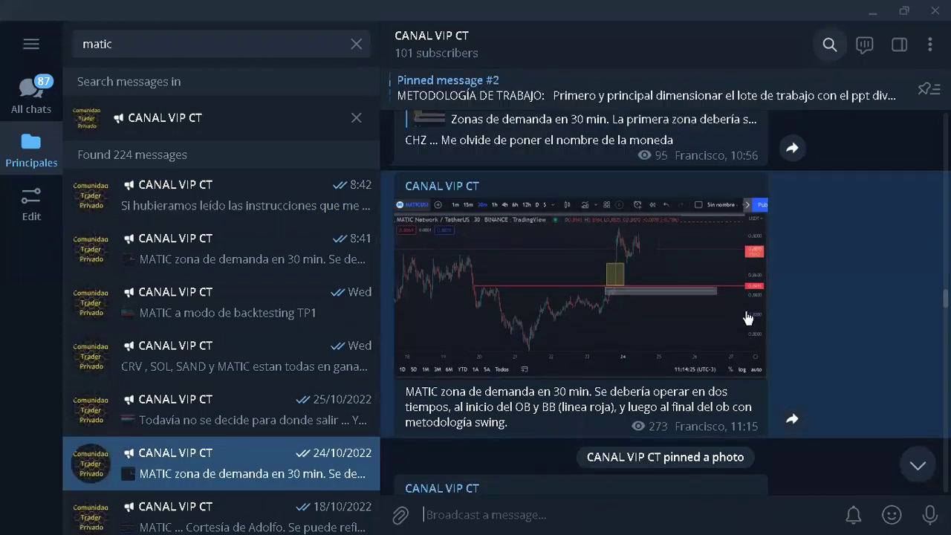
Examine the 24 October MATIC post, checking its date, the demand zone drawn on the chart and the two-stage entry instructions.
scroll(747, 322, up, 1)
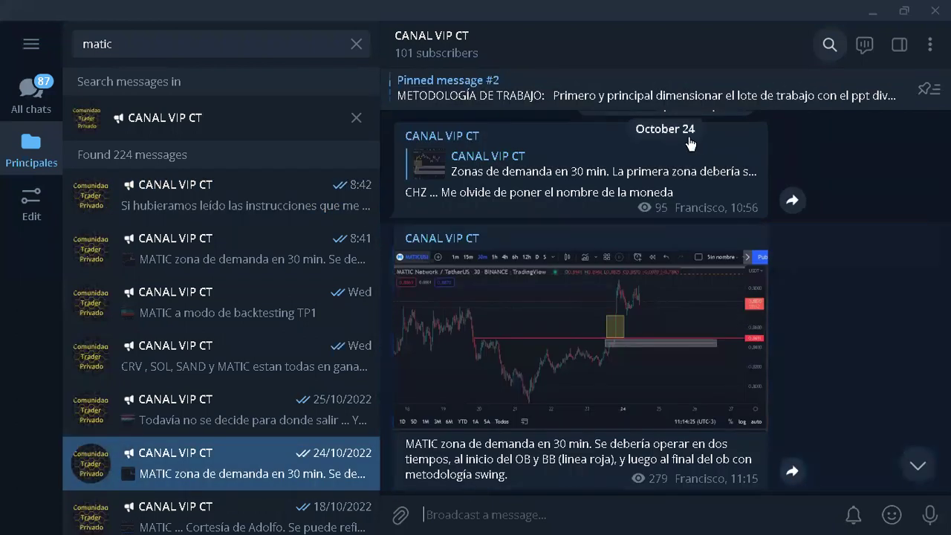
scroll(669, 223, down, 2)
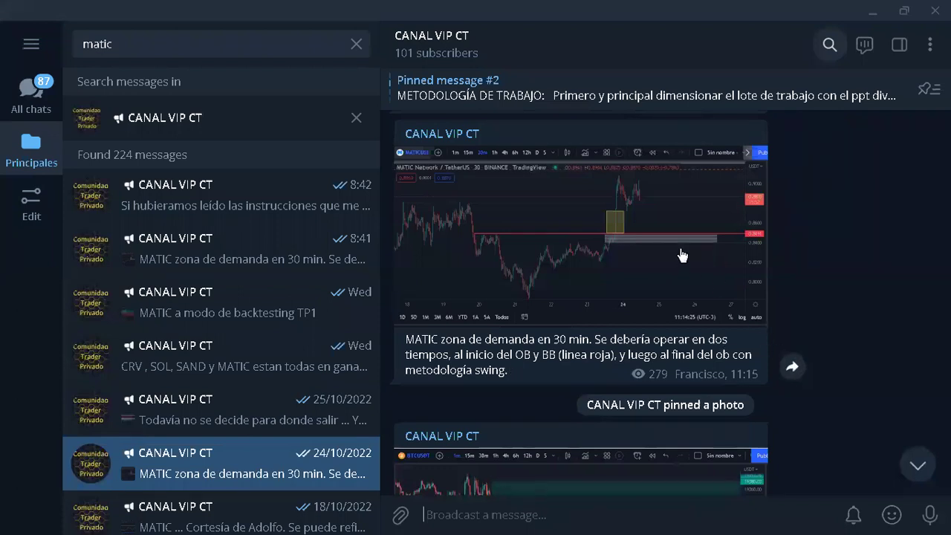
scroll(711, 286, up, 3)
scroll(690, 293, down, 2)
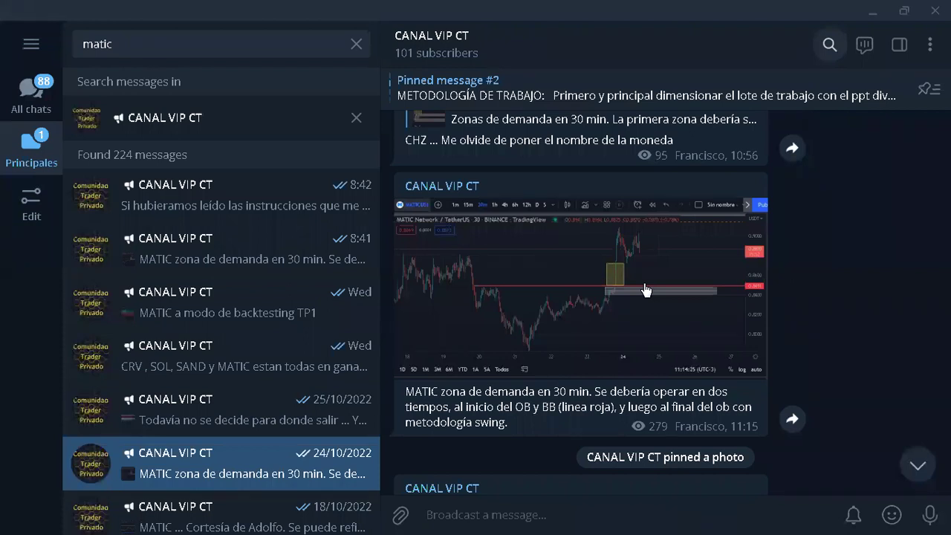
scroll(701, 312, up, 2)
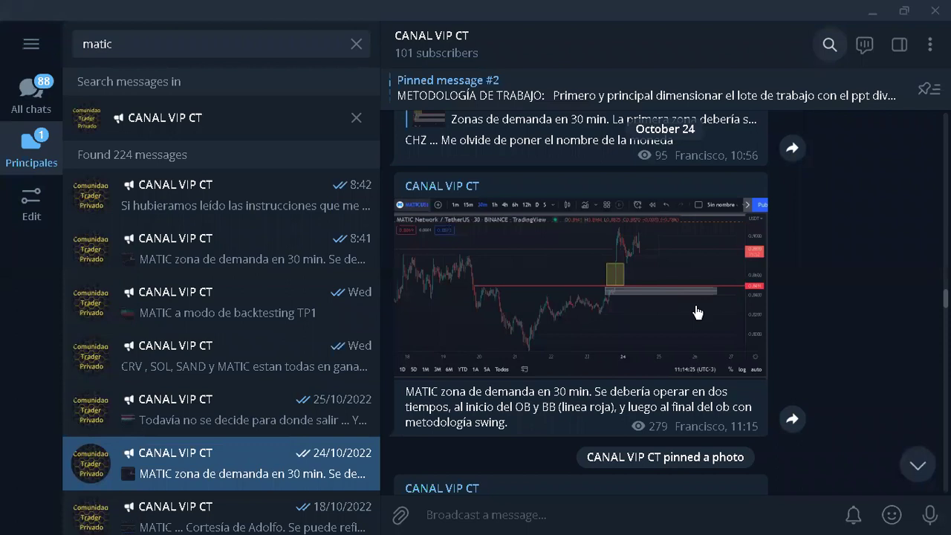
scroll(701, 312, up, 2)
scroll(701, 314, down, 2)
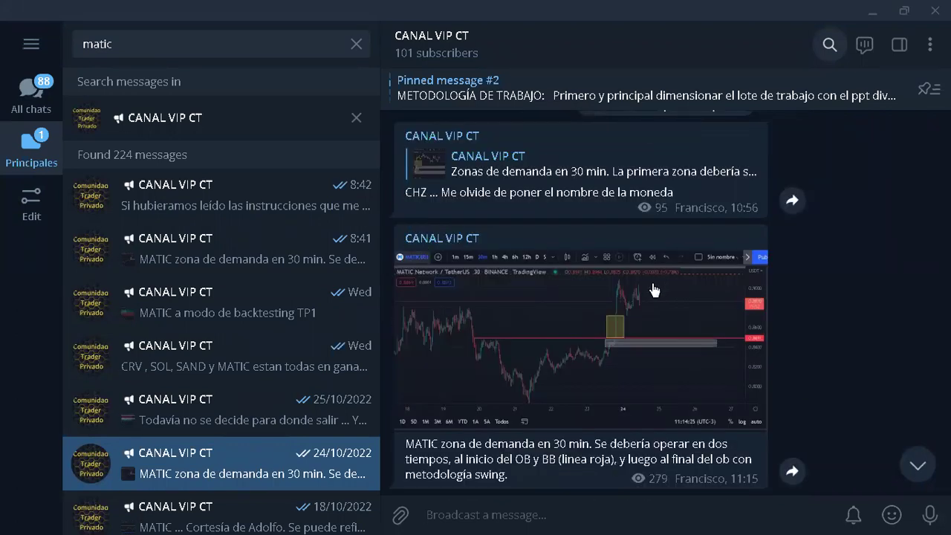
scroll(647, 288, down, 4)
scroll(643, 291, up, 2)
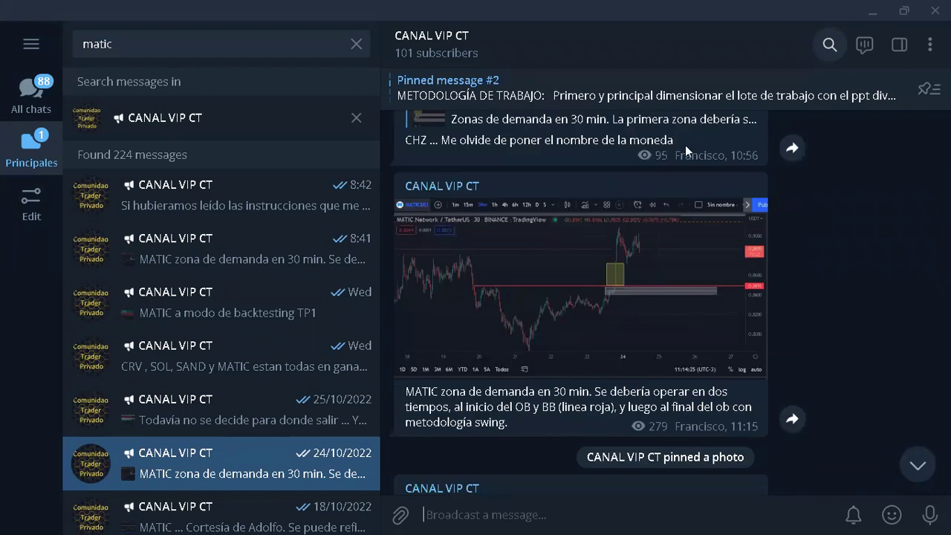
Return to the MATIC chart in TradingView and examine the red line, grey demand zone and long positions around early November.
click(869, 12)
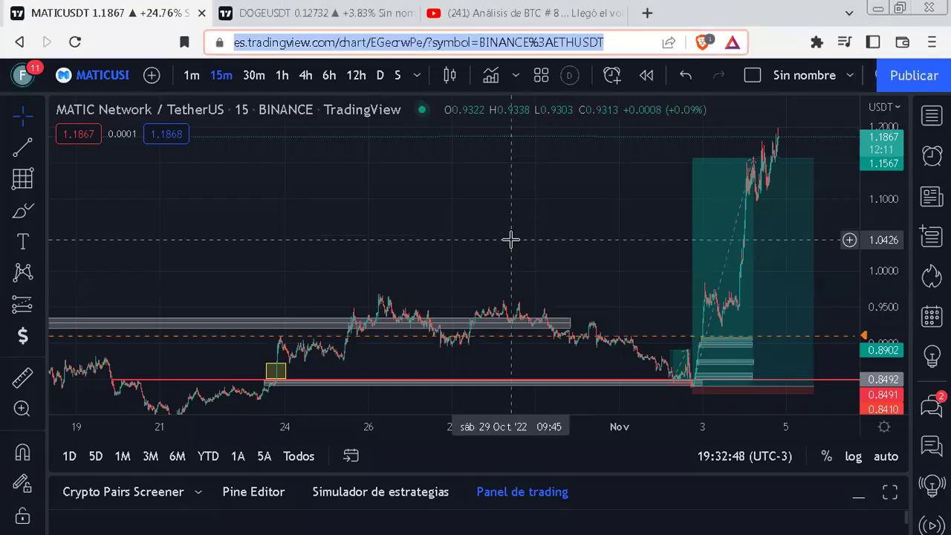
drag(512, 236, 458, 166)
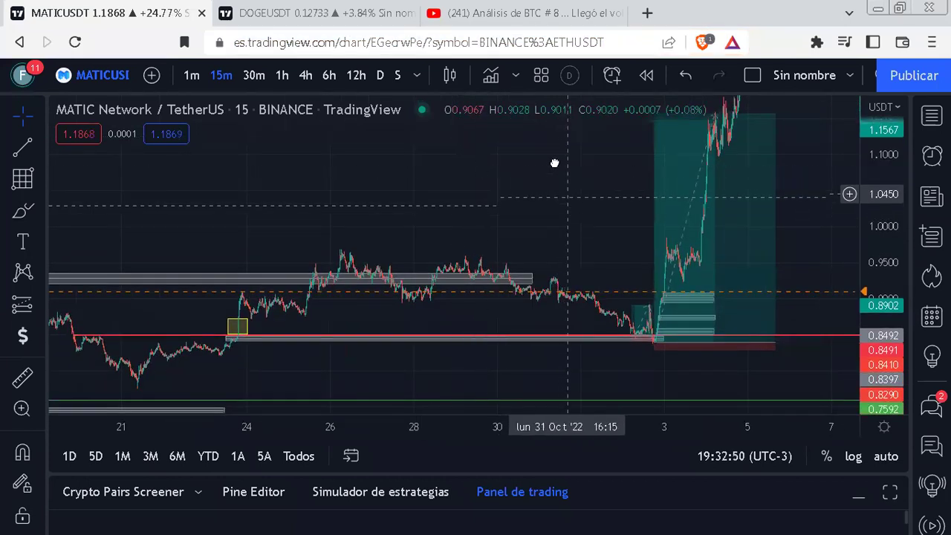
scroll(859, 149, up, 3)
drag(794, 191, 787, 104)
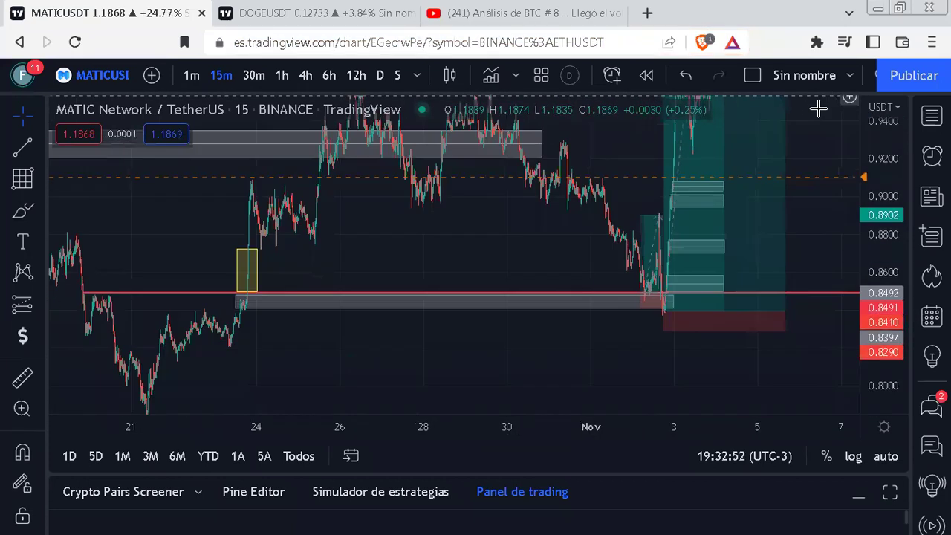
scroll(609, 245, up, 2)
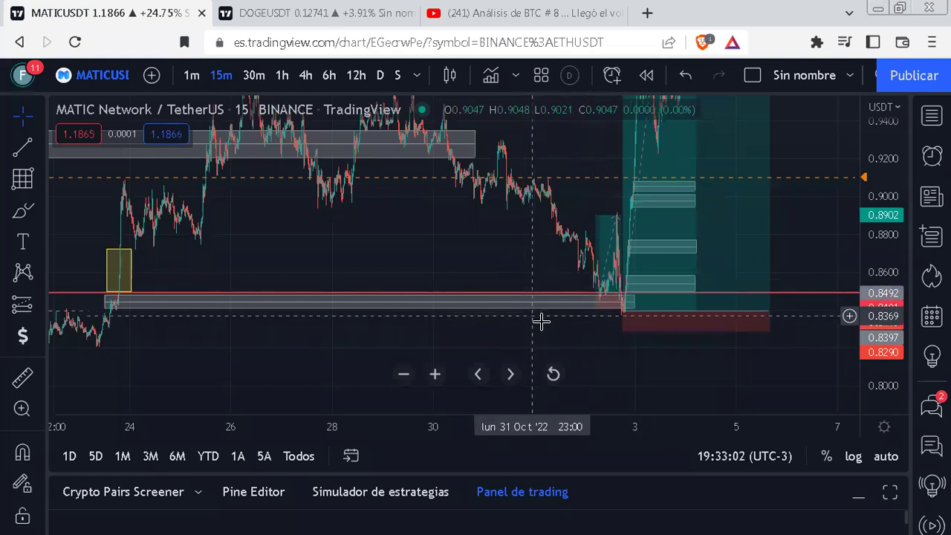
drag(541, 320, 399, 371)
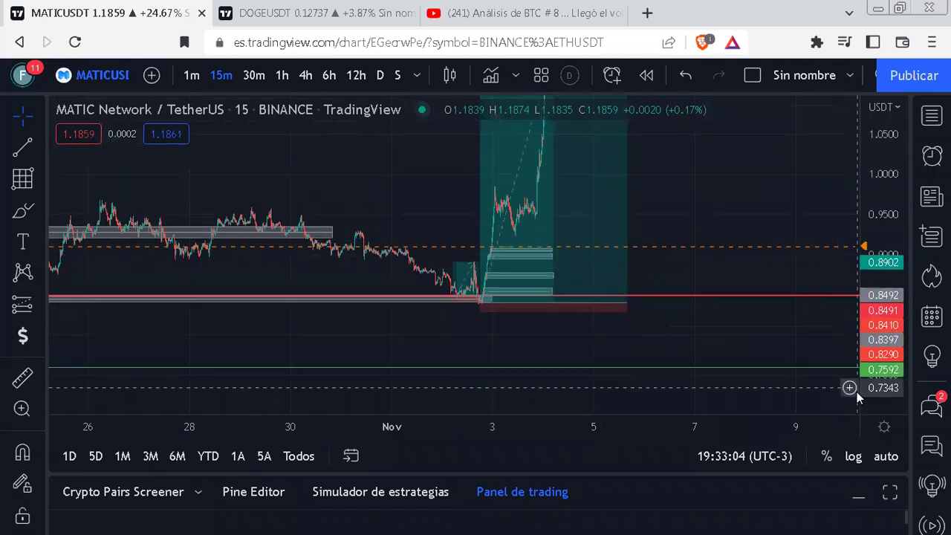
Raise the target of the large MATIC long position starting on 2 November to 1.1992, at the latest price peak.
drag(706, 202, 647, 340)
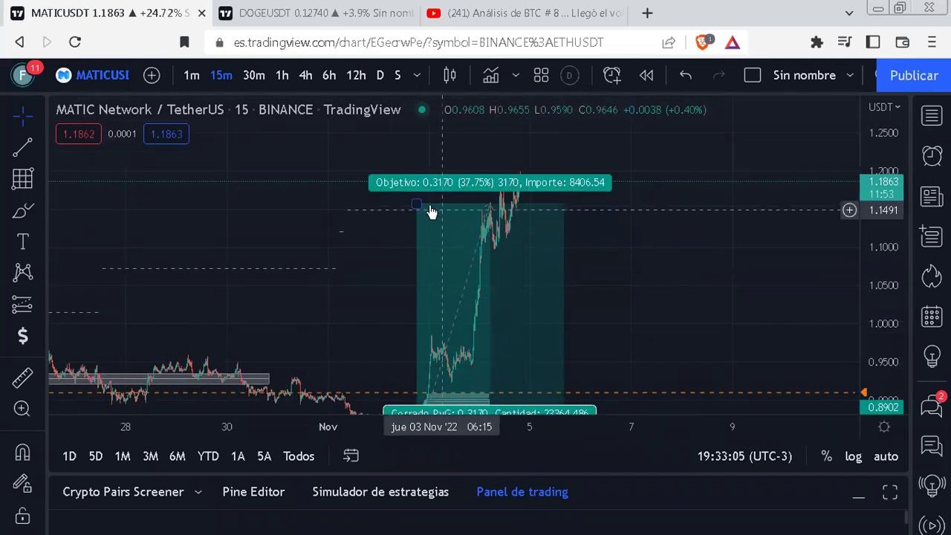
drag(431, 211, 429, 180)
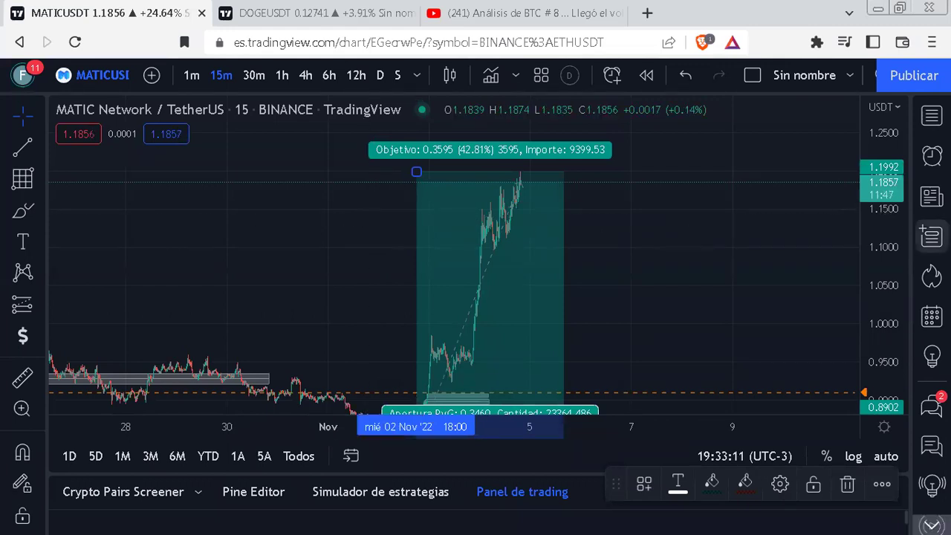
drag(731, 277, 750, 259)
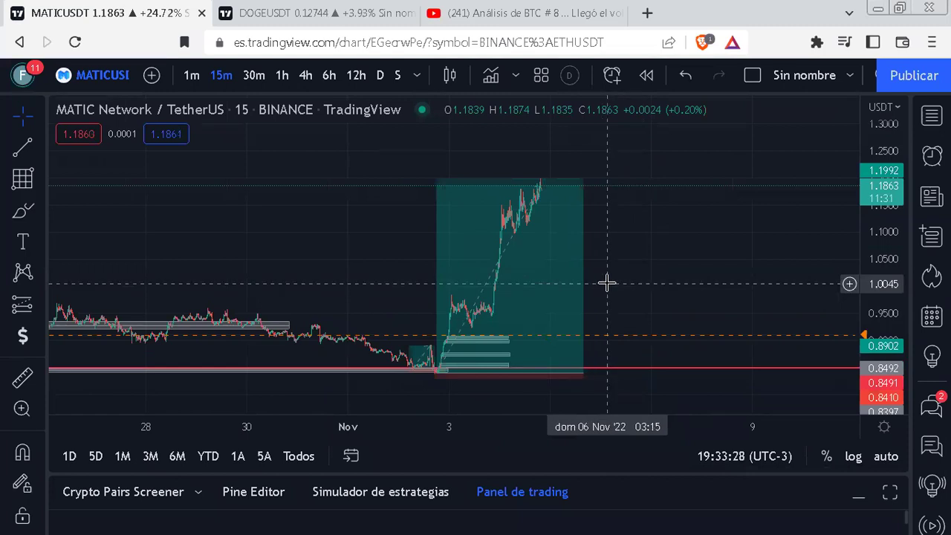
click(304, 18)
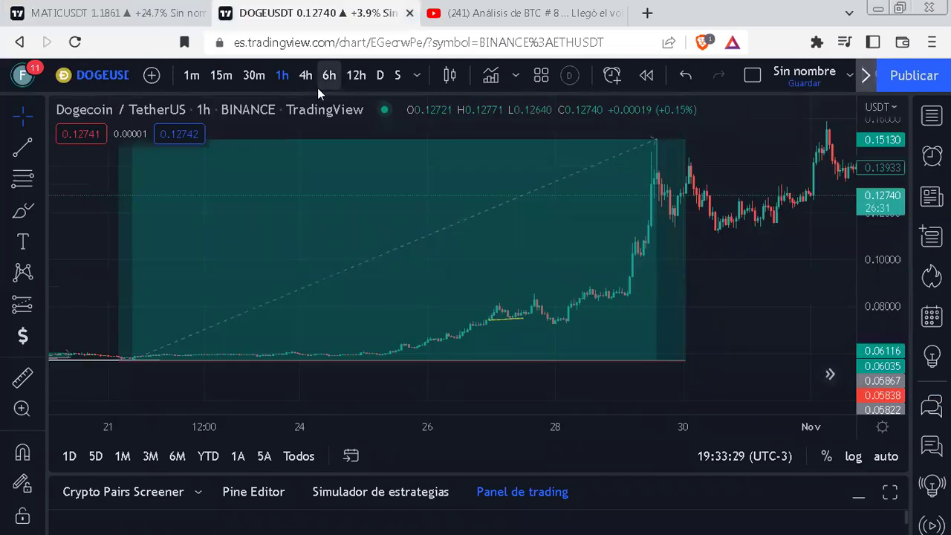
click(150, 26)
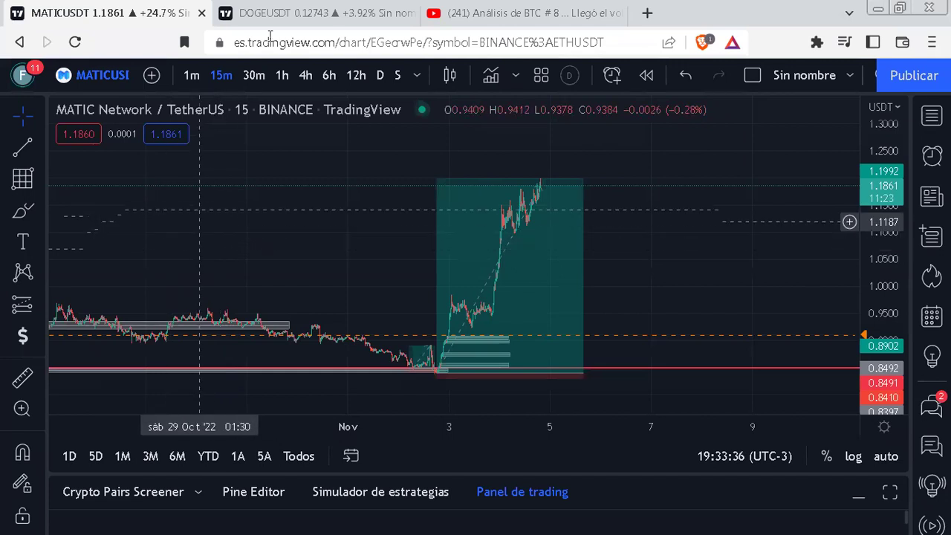
Open the bookmarked TradingView chart in a new browser tab and load AAVEUSDT from Binance on the 15-minute timeframe.
click(646, 14)
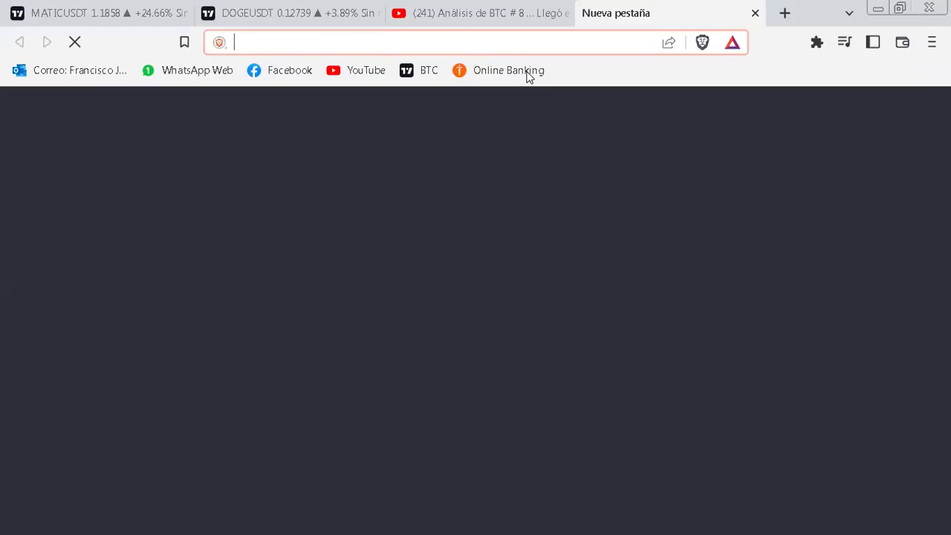
click(410, 72)
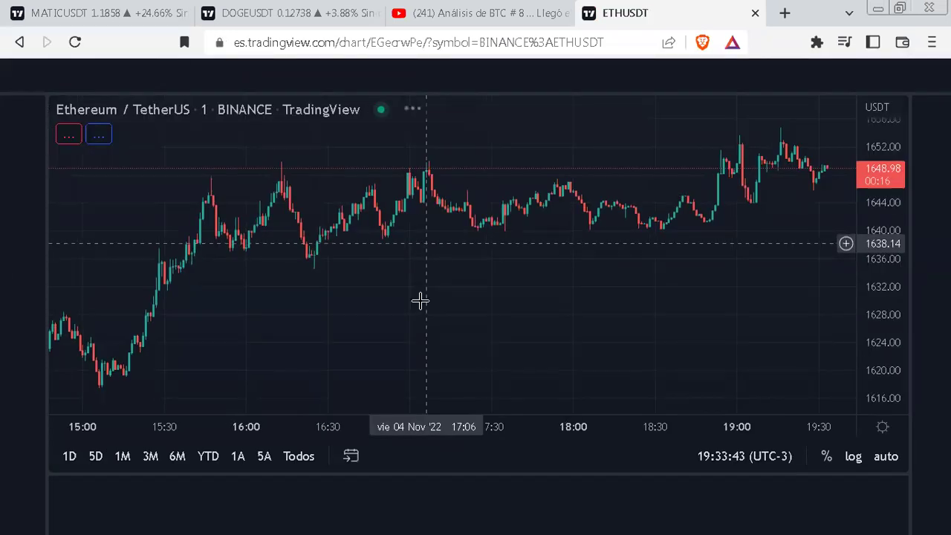
text(AVE)
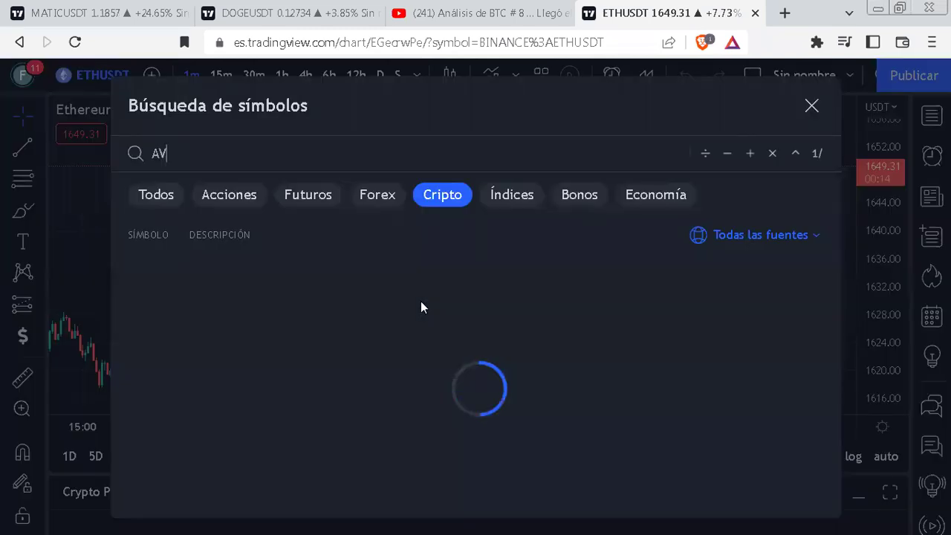
key(BackSpace)
key(BackSpace)
key(BackSpace)
text(AAVE)
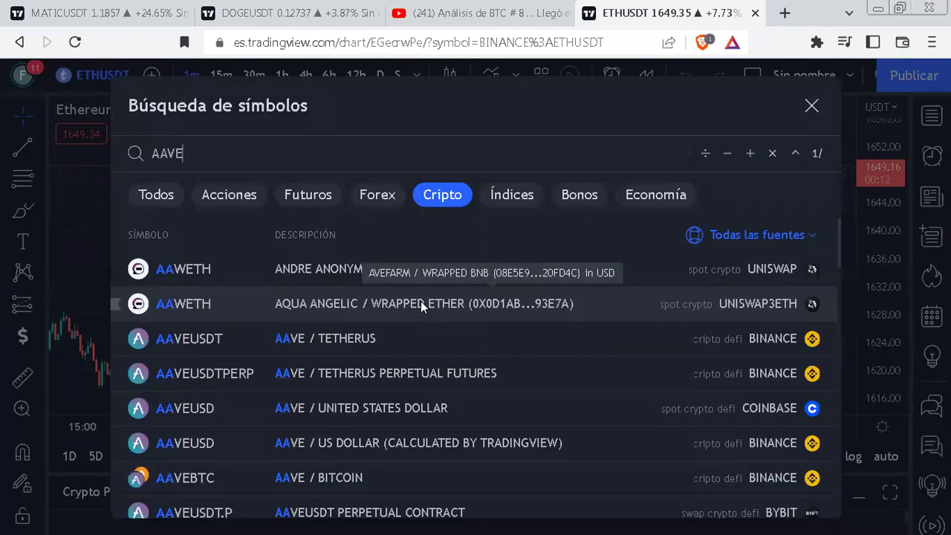
click(420, 301)
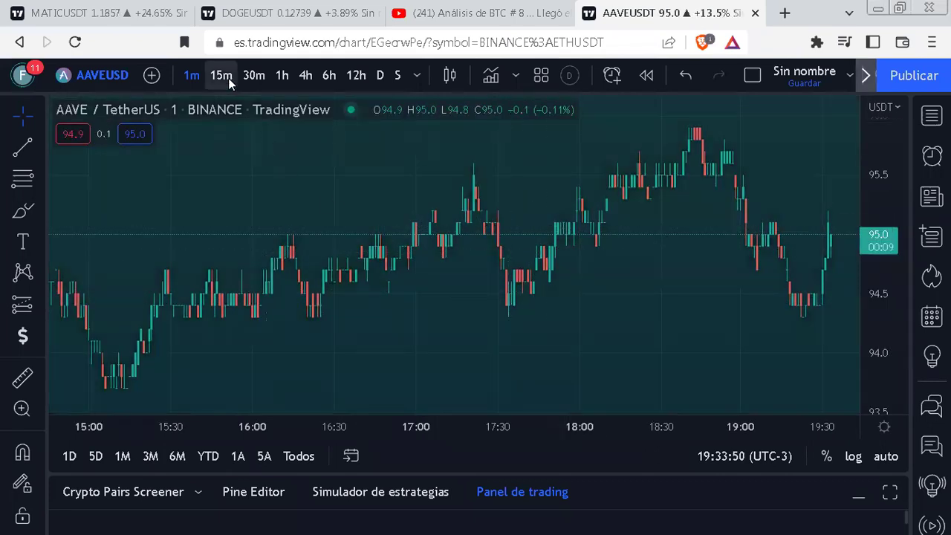
click(228, 78)
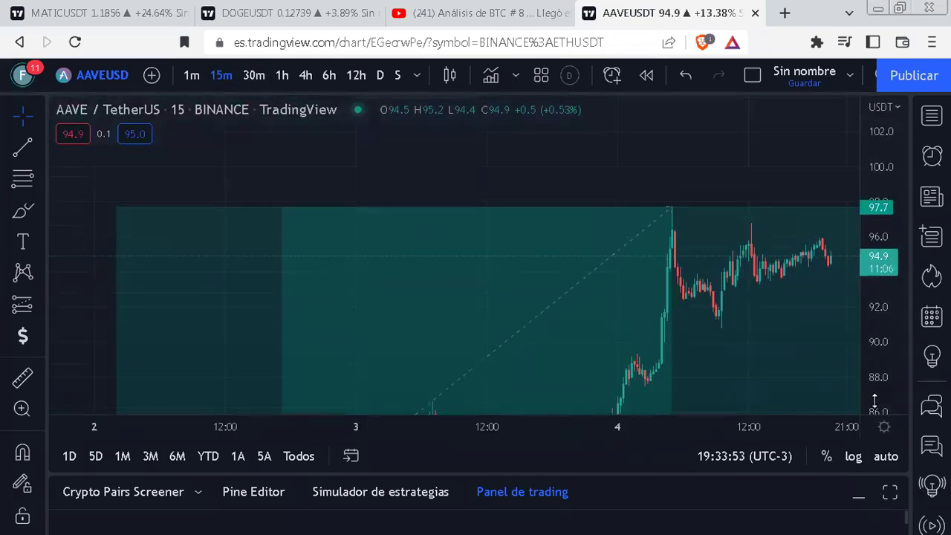
Examine the AAVE setup from 21 October to early November: the grey demand zone, yellow trend line and long position.
drag(600, 172, 653, 175)
scroll(653, 176, down, 3)
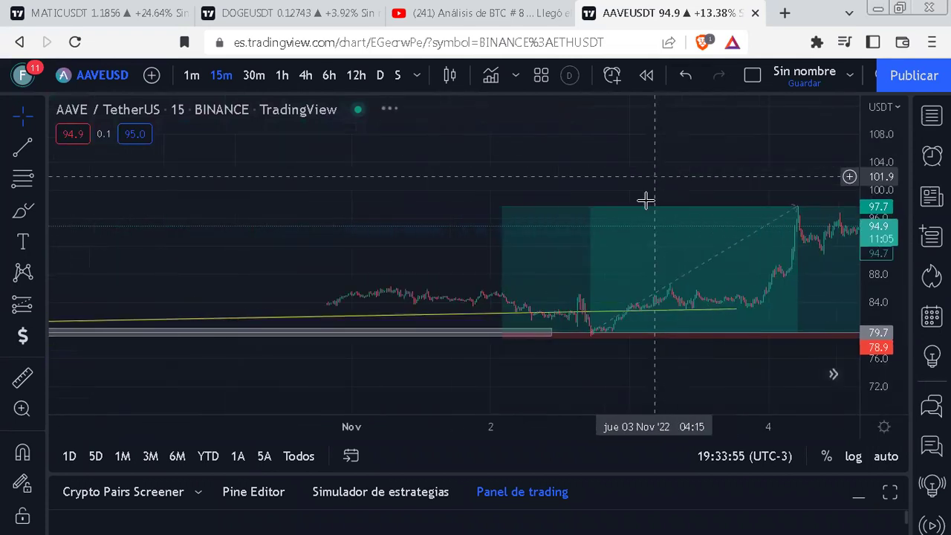
scroll(542, 335, down, 3)
drag(526, 238, 306, 221)
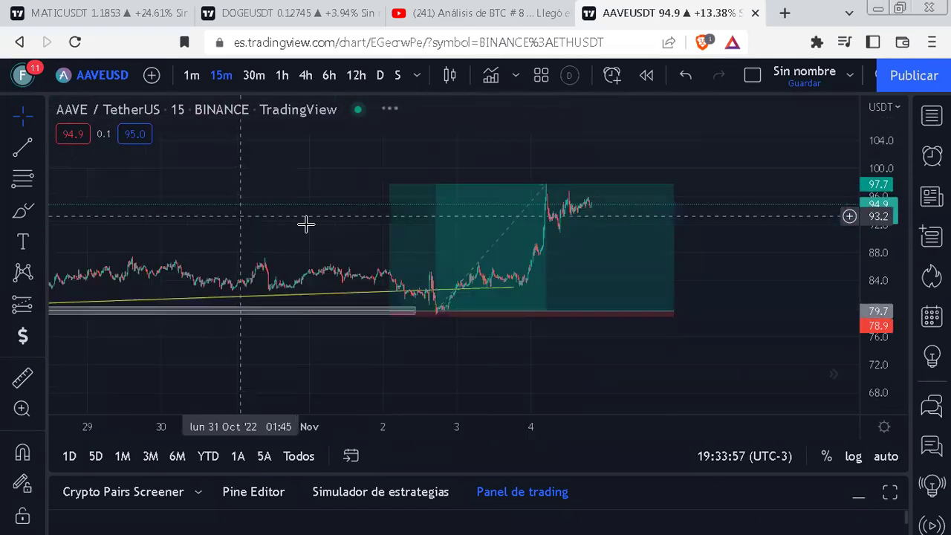
scroll(486, 349, down, 3)
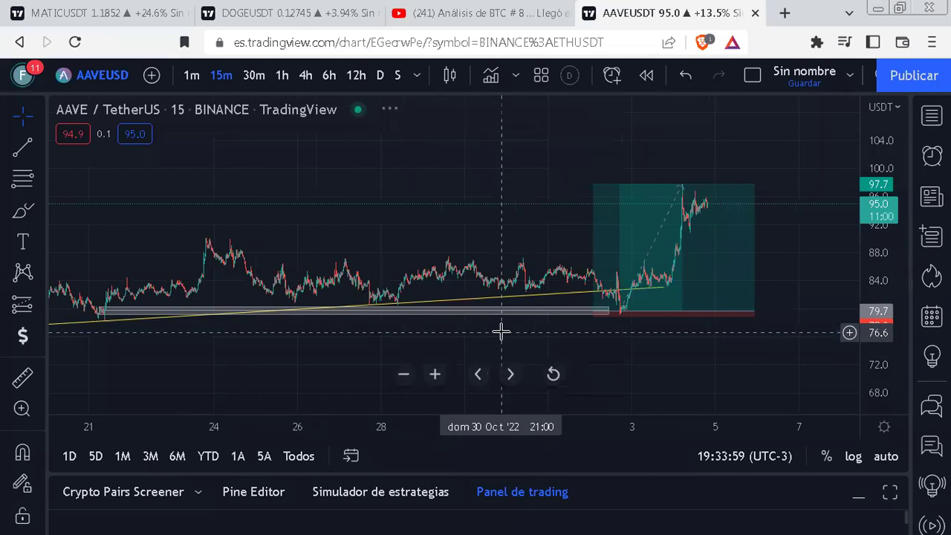
drag(874, 362, 832, 229)
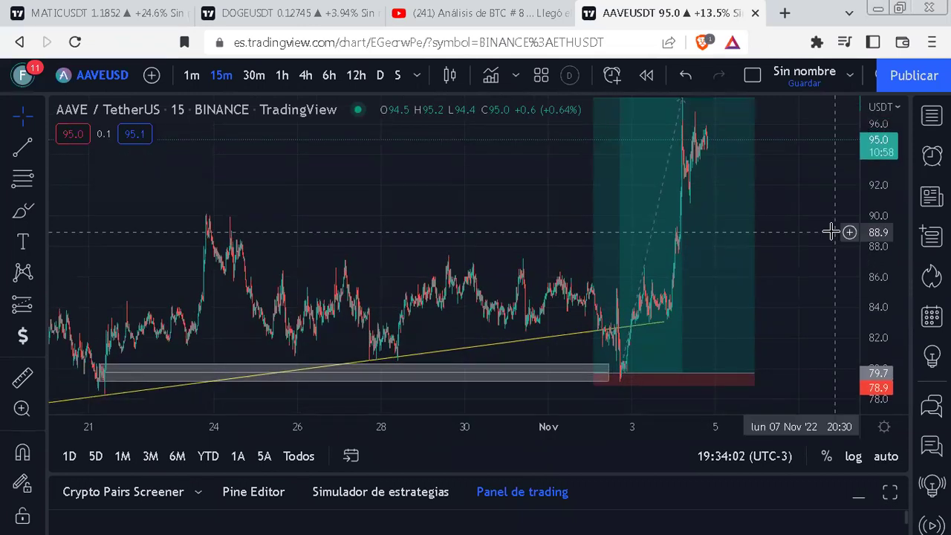
drag(742, 266, 715, 283)
Inspect the AAVE long position's target and risk/reward ratio, and dismiss the incoming message notification.
click(688, 292)
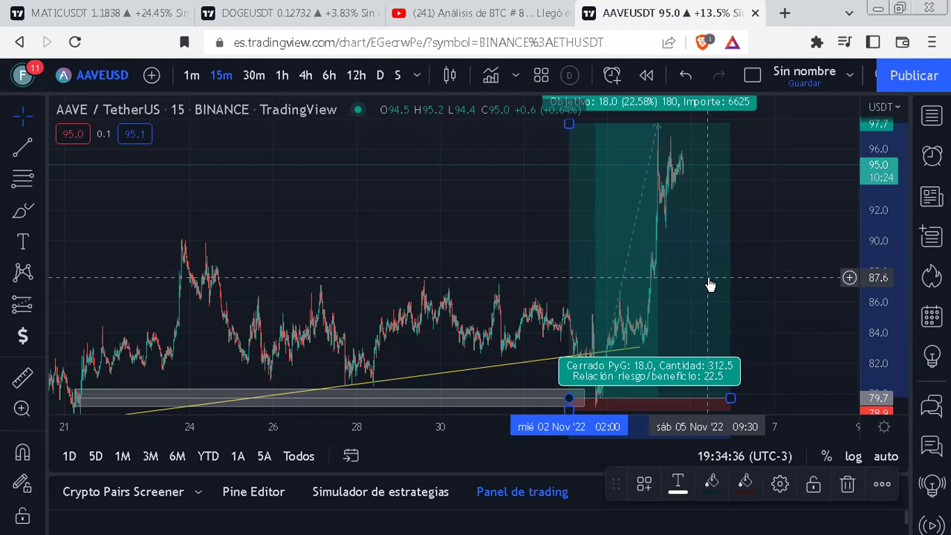
click(771, 249)
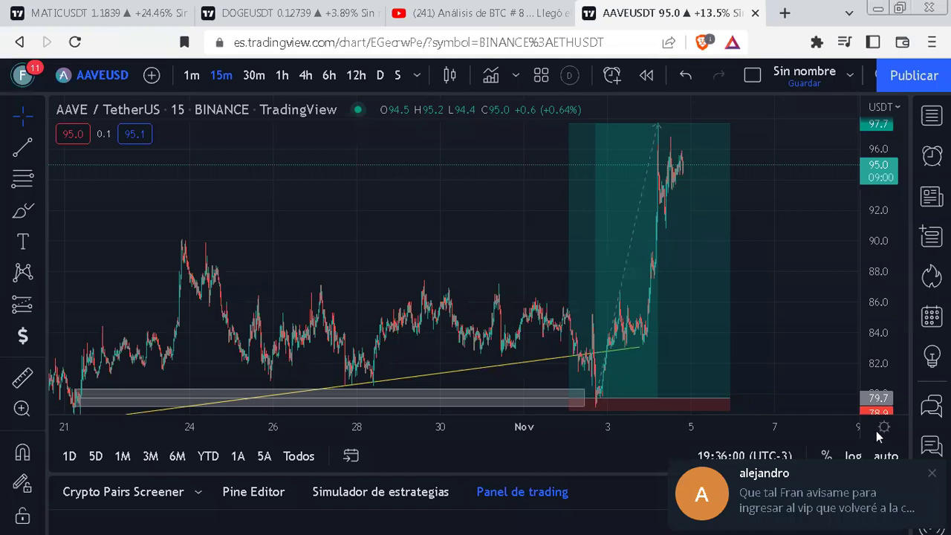
click(932, 473)
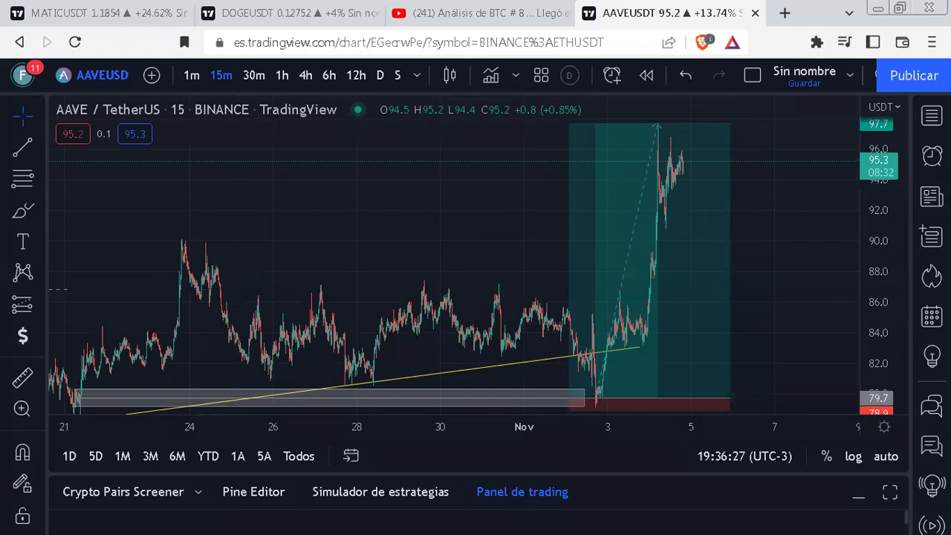
Switch to the Balances workbook in Excel and check the combined percentage of the winning trades in B7:B17.
key(alt+Tab)
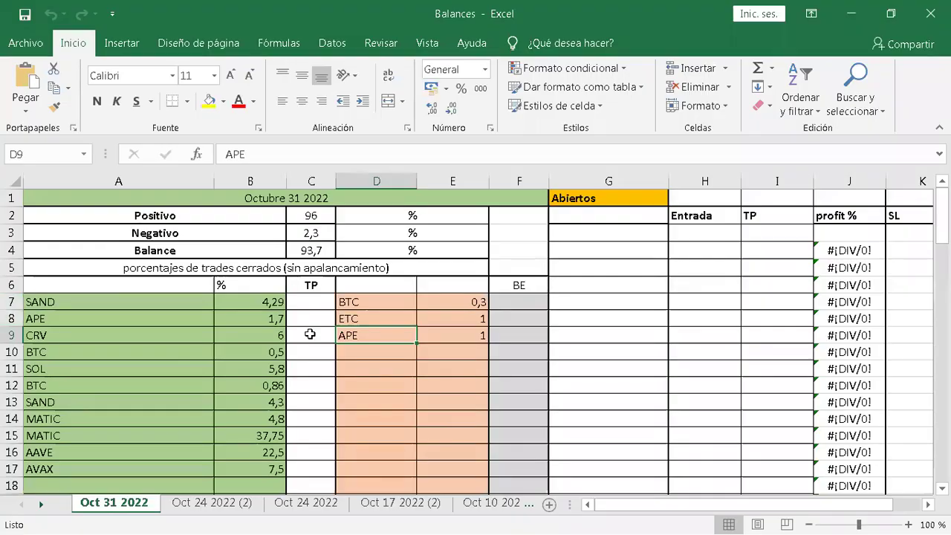
scroll(312, 361, down, 1)
drag(268, 246, 258, 416)
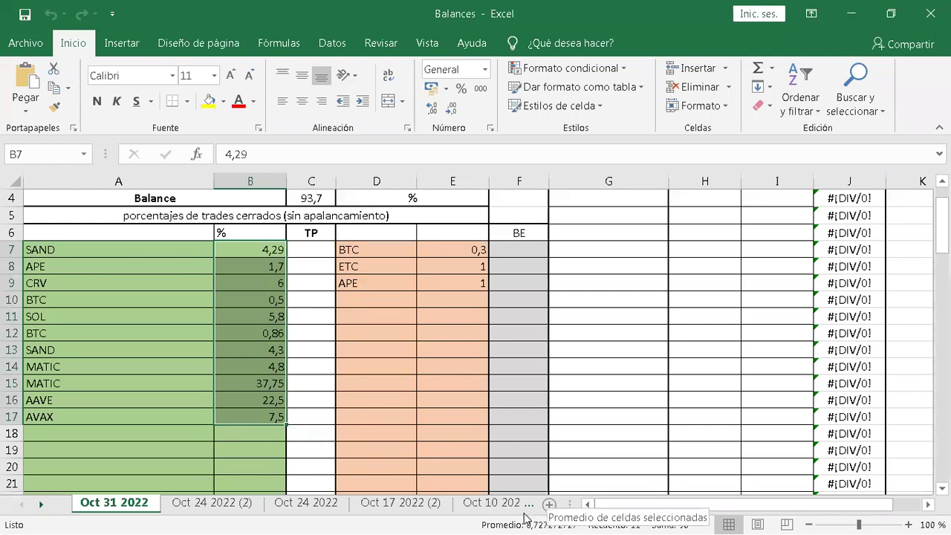
click(357, 381)
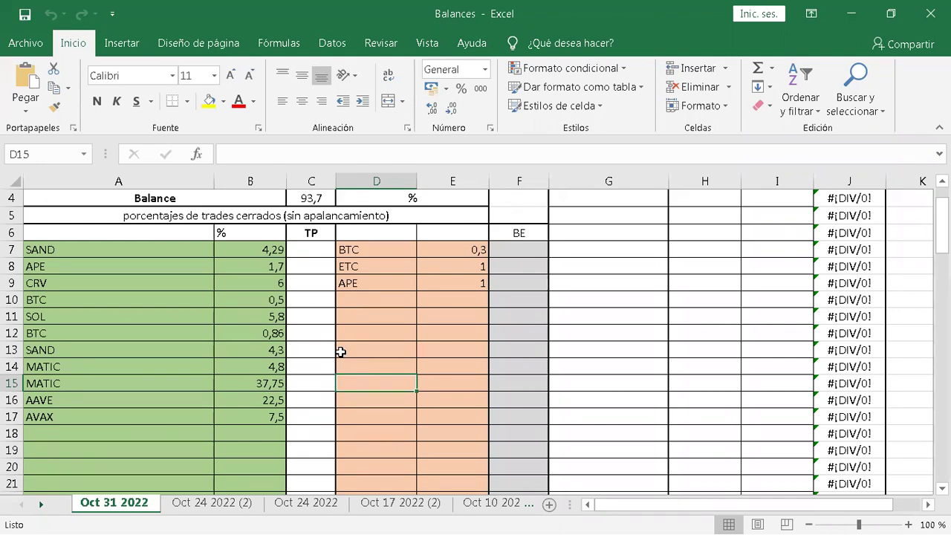
click(341, 330)
click(363, 318)
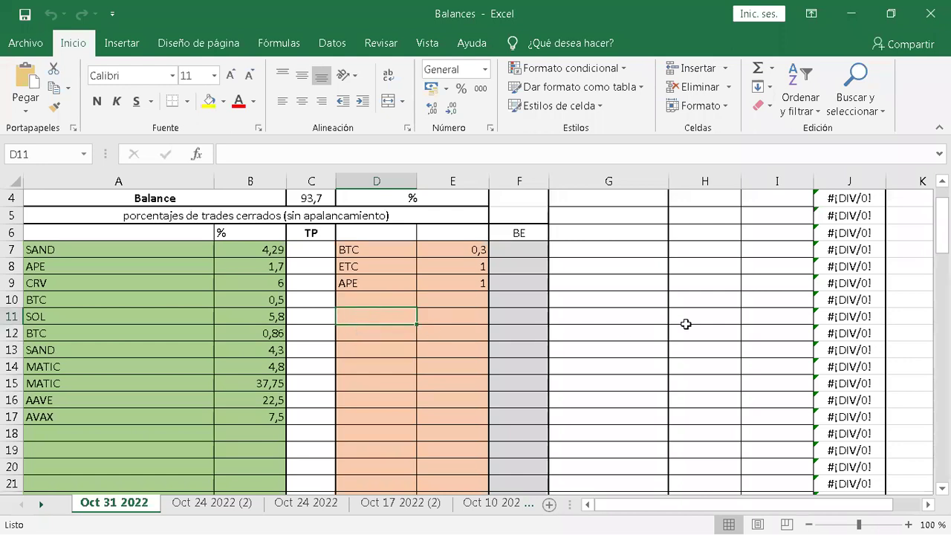
click(851, 13)
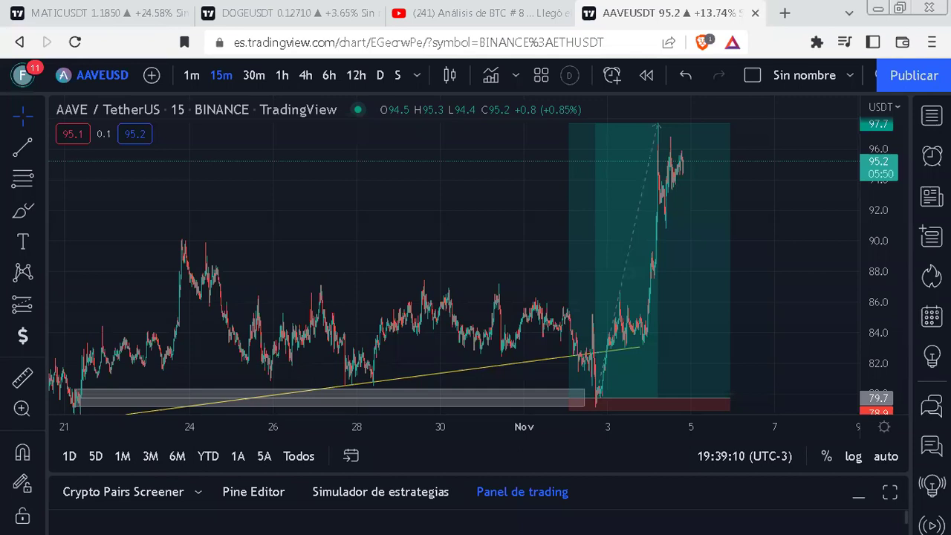
Switch to Telegram, clear the "matic" message search and open the Comunidad Trader channel.
key(alt+Tab)
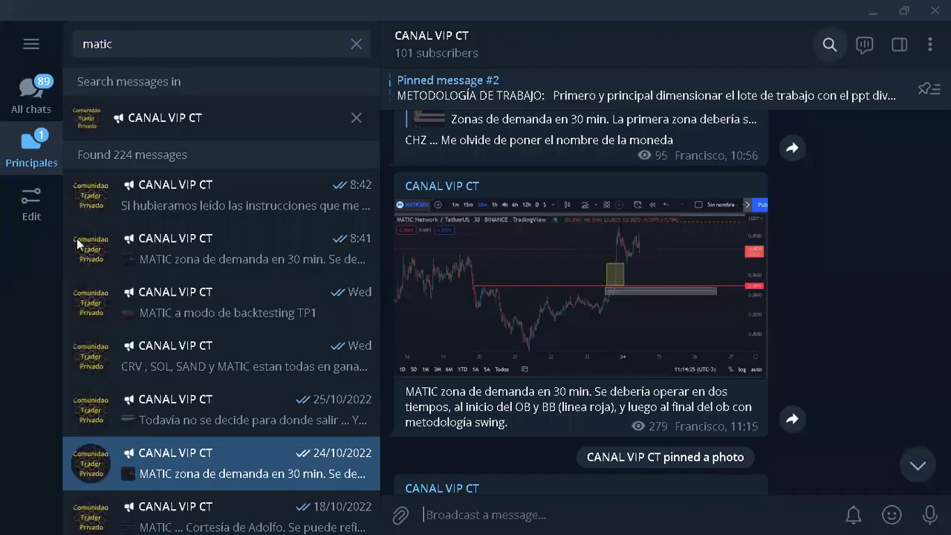
click(356, 118)
click(356, 46)
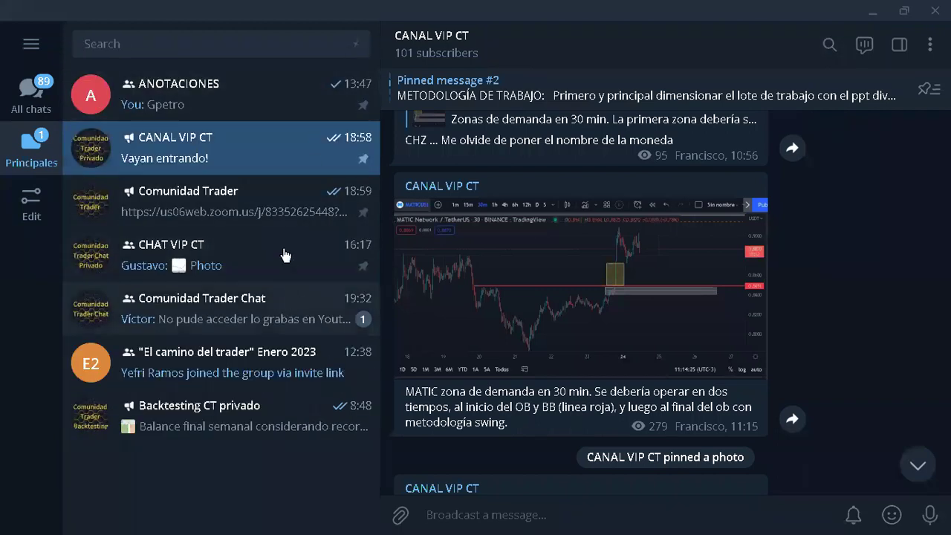
click(287, 218)
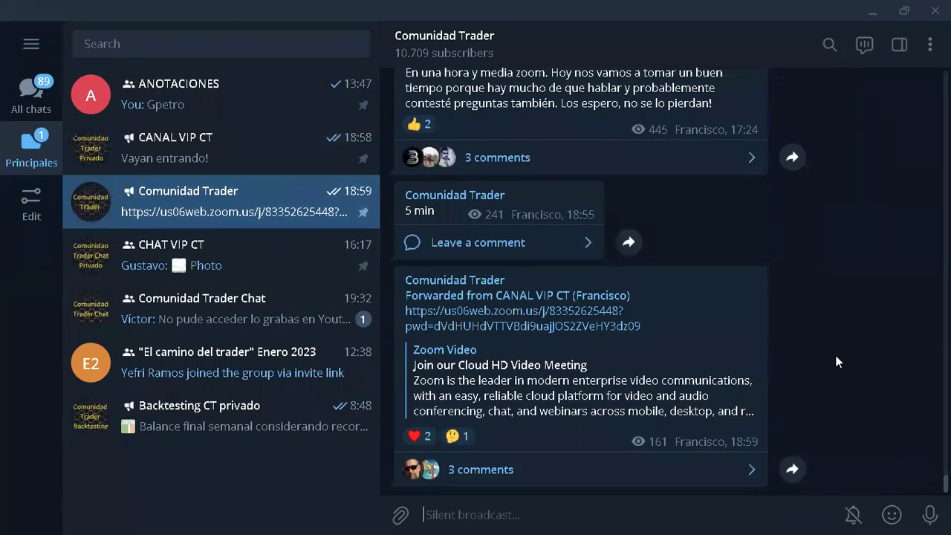
Go back through the channel history to the 2 November post about BTC's weekly chart structure.
scroll(835, 364, up, 8)
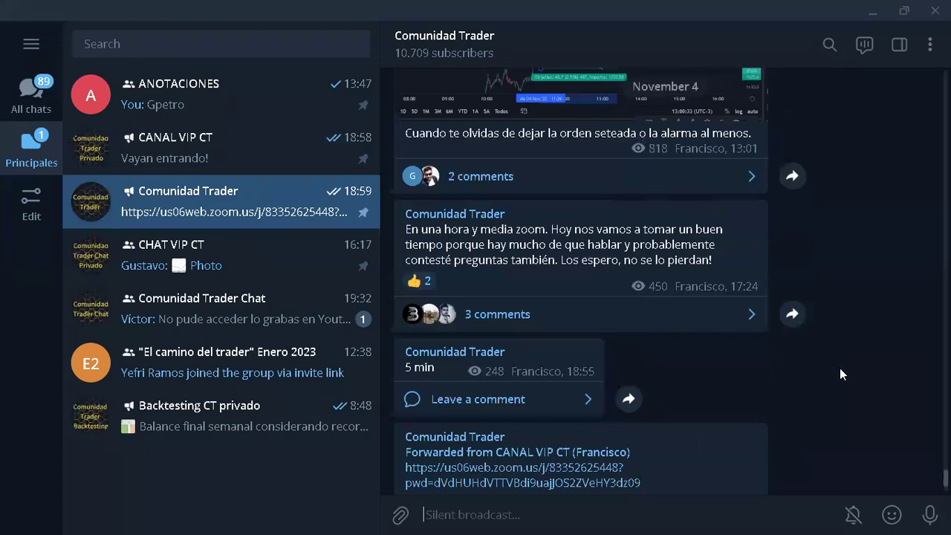
scroll(839, 387, up, 15)
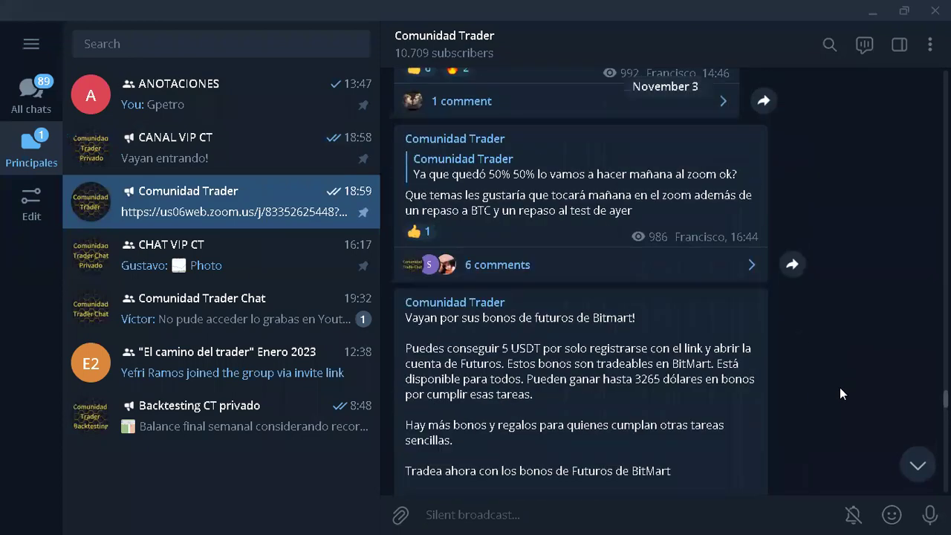
scroll(839, 393, up, 15)
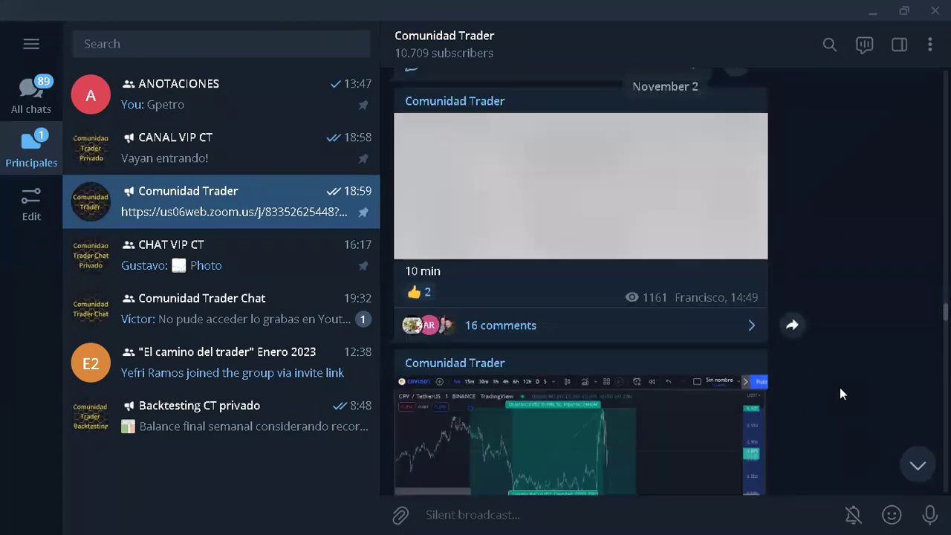
scroll(839, 394, up, 15)
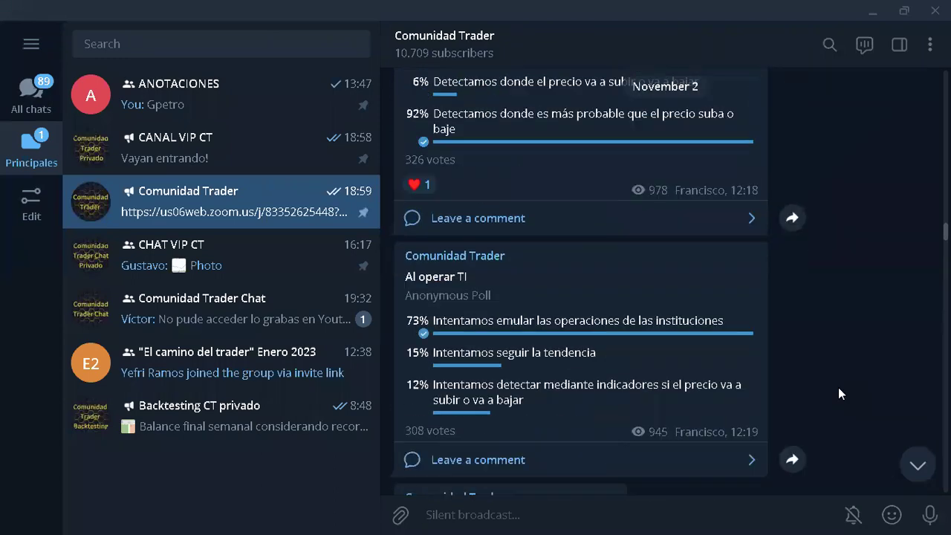
scroll(838, 386, up, 5)
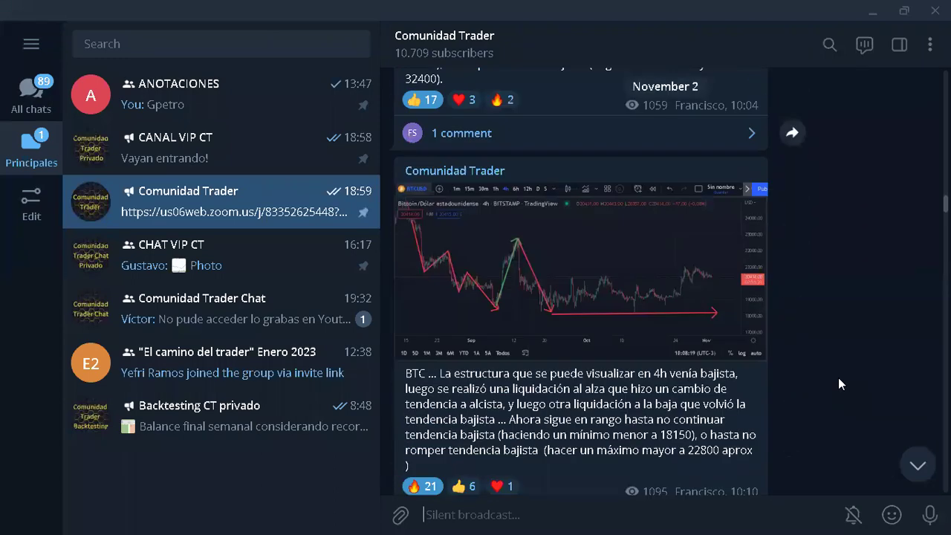
scroll(833, 378, up, 5)
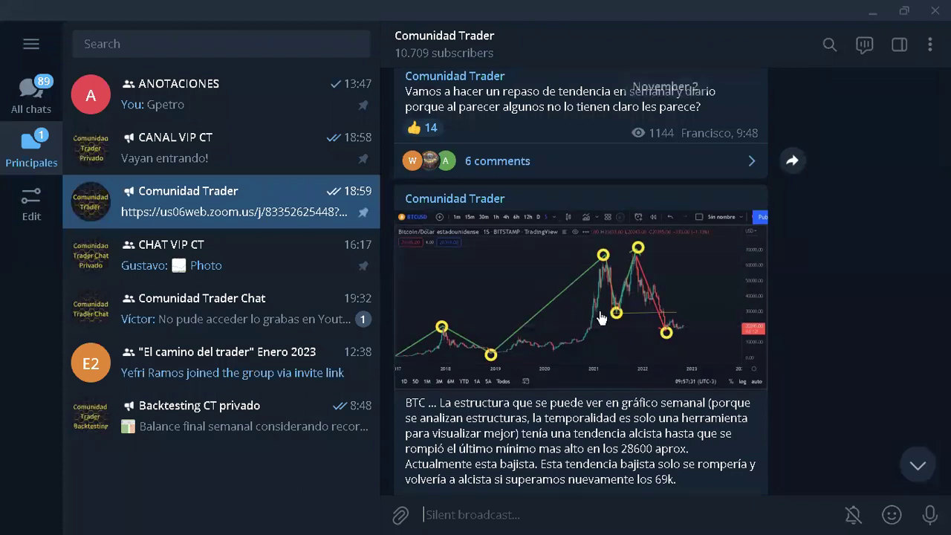
Review the 2 November posts explaining BTC's trend structure on the weekly, daily and 4-hour timeframes.
scroll(601, 318, down, 1)
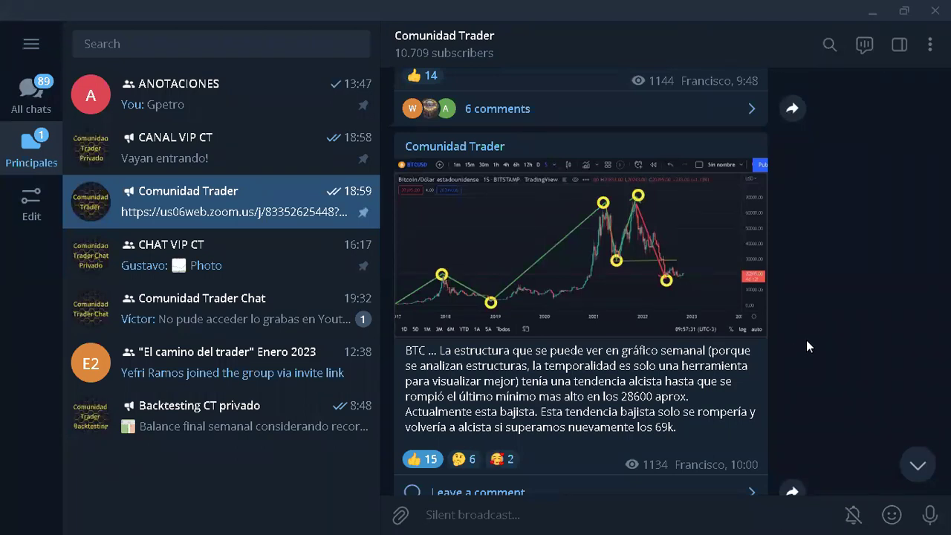
scroll(793, 371, down, 3)
scroll(793, 373, down, 2)
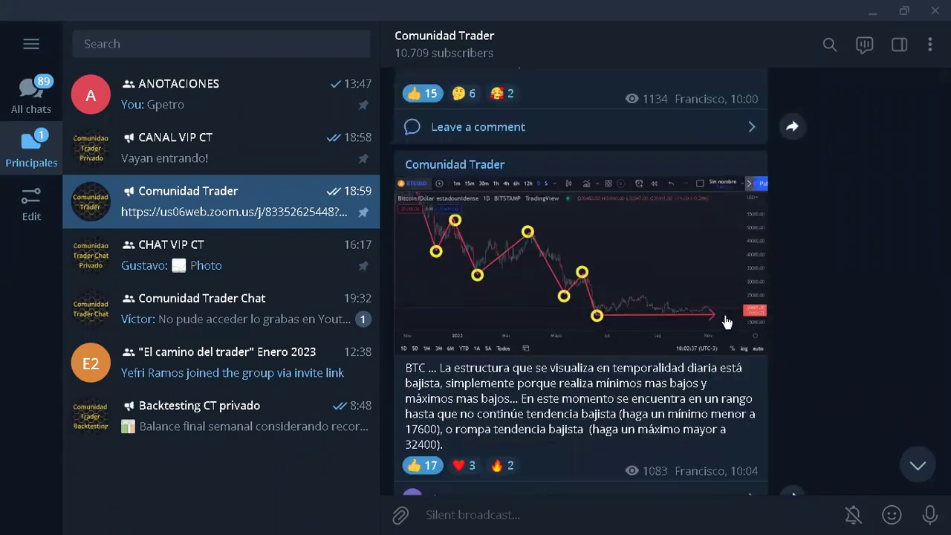
scroll(743, 330, down, 1)
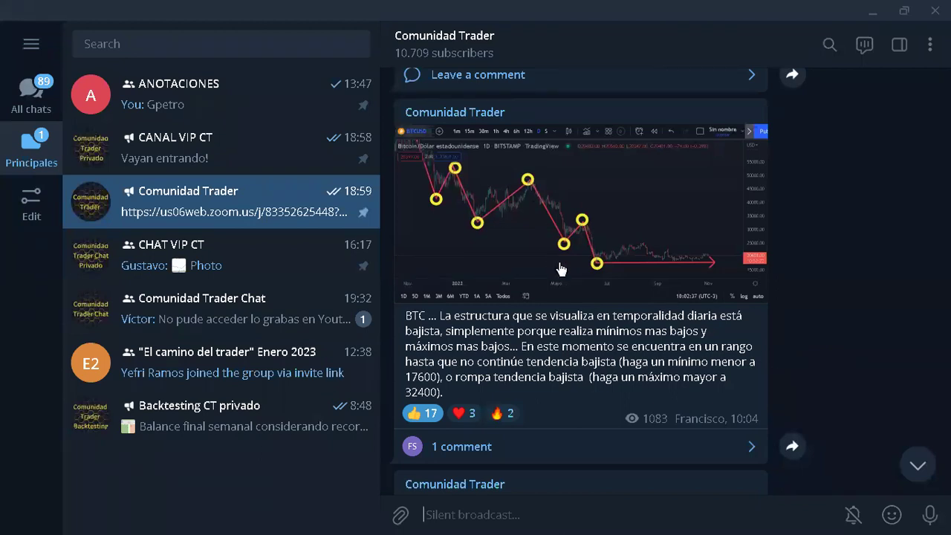
scroll(561, 269, down, 5)
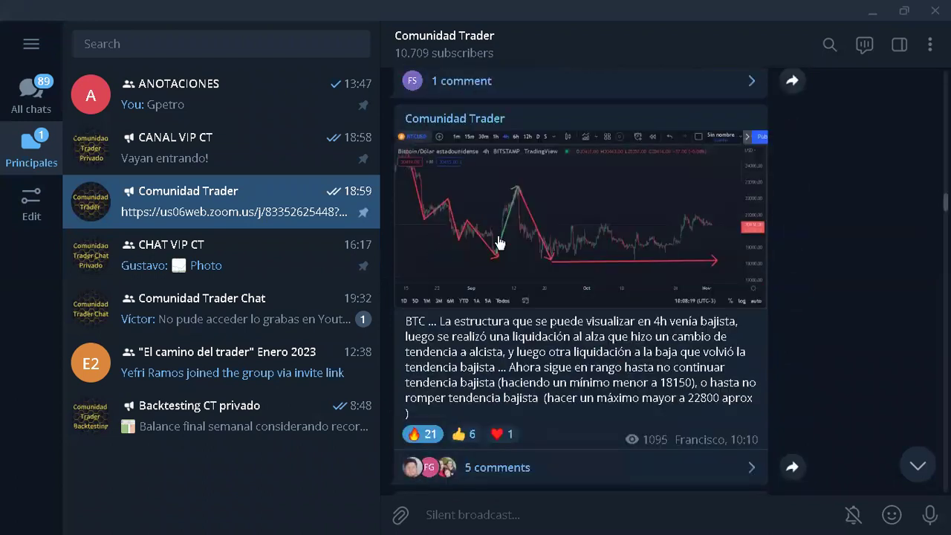
scroll(807, 349, down, 3)
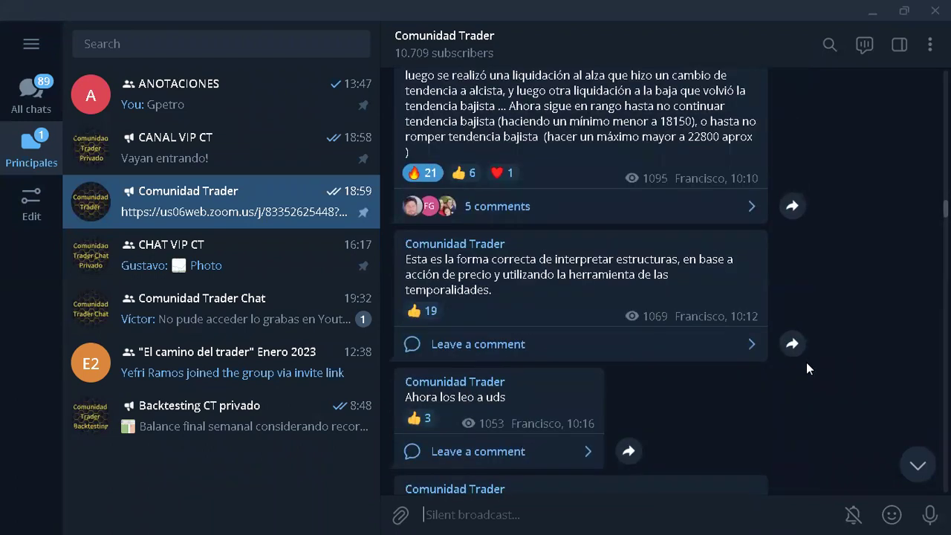
Examine the poll results on what institutional trading (TI) detects and what it tries to emulate.
scroll(805, 362, down, 5)
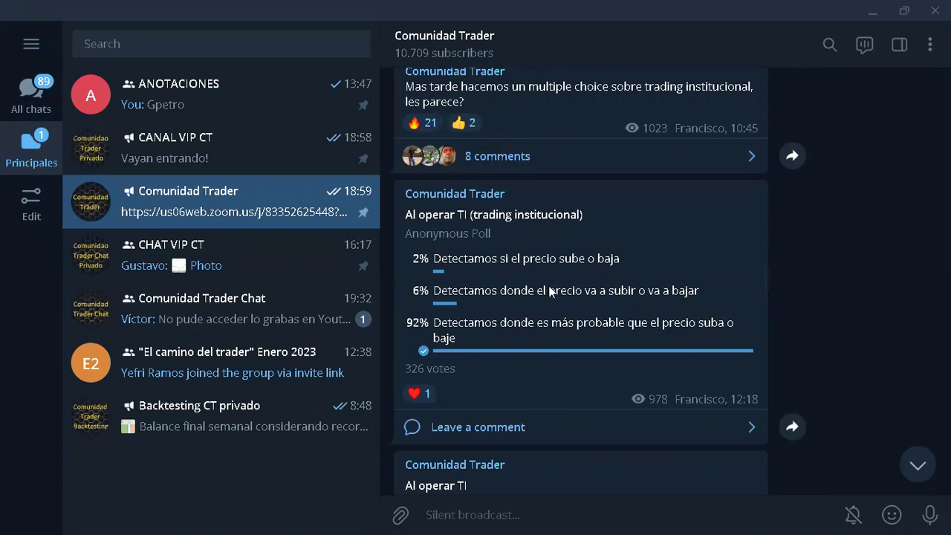
mouse_move(540, 292)
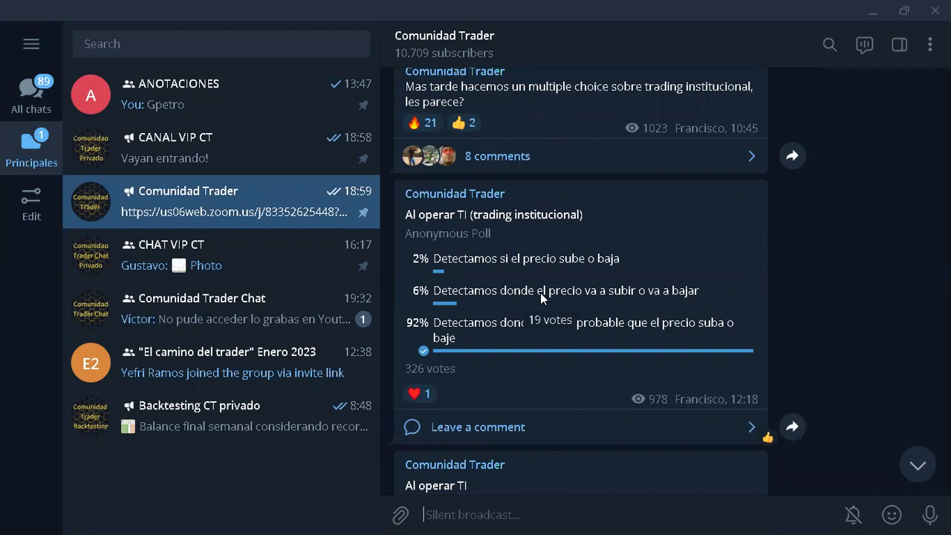
scroll(832, 309, down, 2)
scroll(833, 309, down, 4)
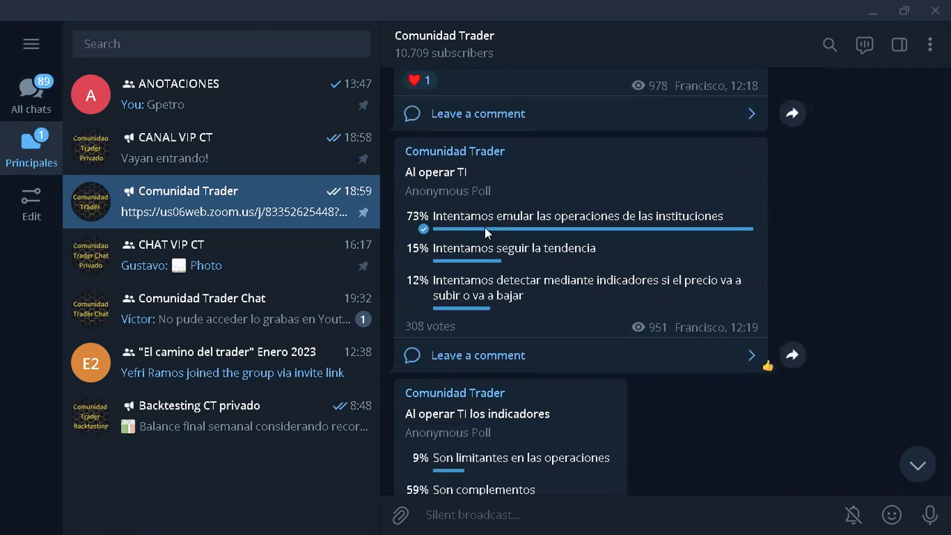
mouse_move(484, 227)
mouse_move(542, 251)
mouse_move(505, 254)
Examine the poll results on the role of indicators in TI and on what breaks a bullish trend.
scroll(835, 293, down, 2)
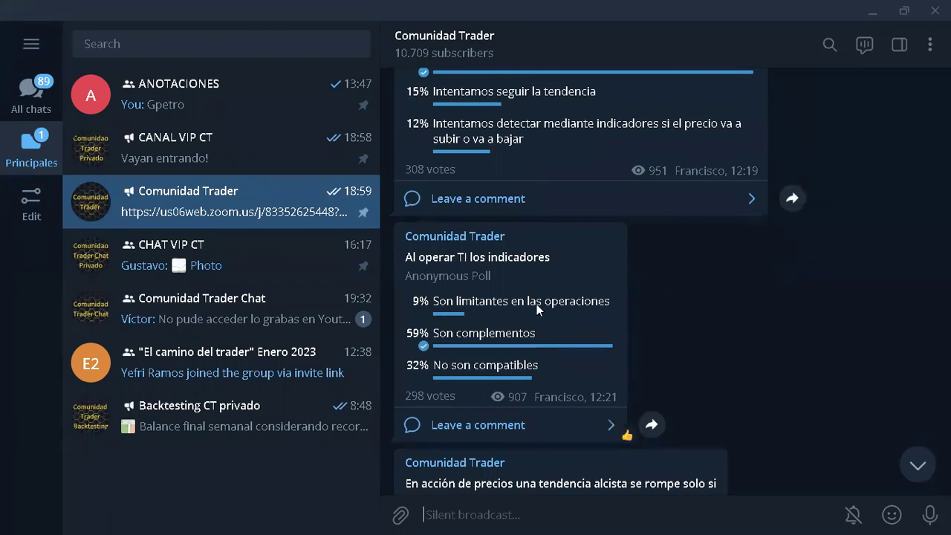
mouse_move(551, 306)
mouse_move(507, 304)
mouse_move(525, 371)
scroll(694, 344, down, 4)
scroll(731, 338, down, 1)
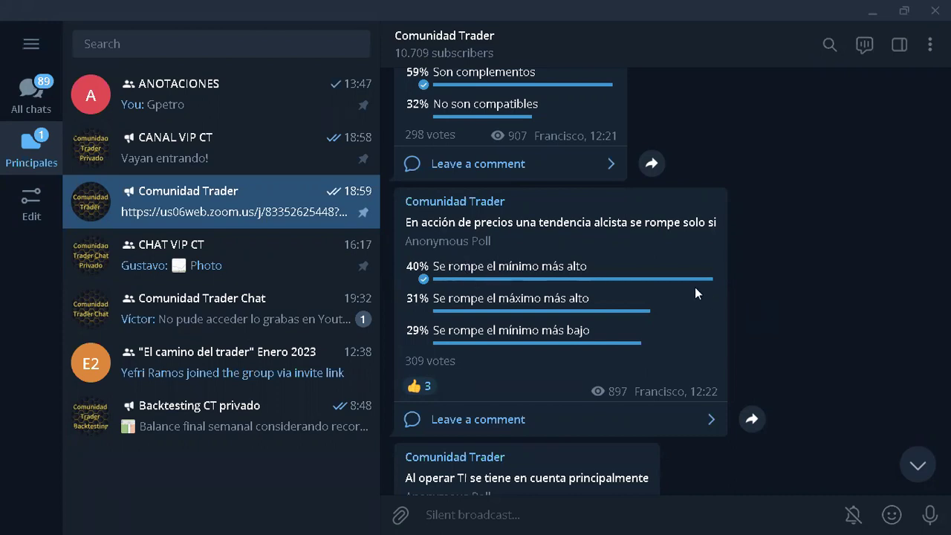
Examine the polls from the main factors considered in TI through to what trading is based on.
scroll(792, 356, down, 3)
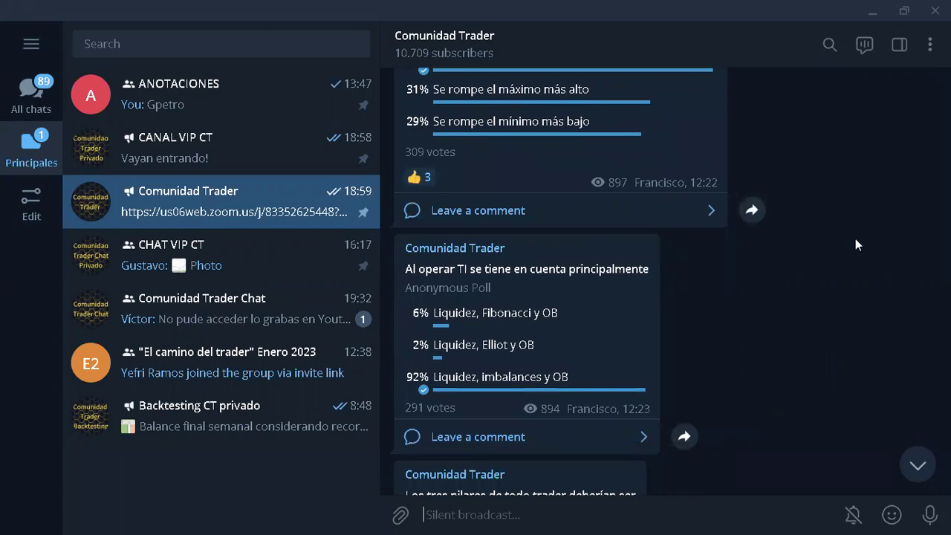
scroll(856, 245, down, 5)
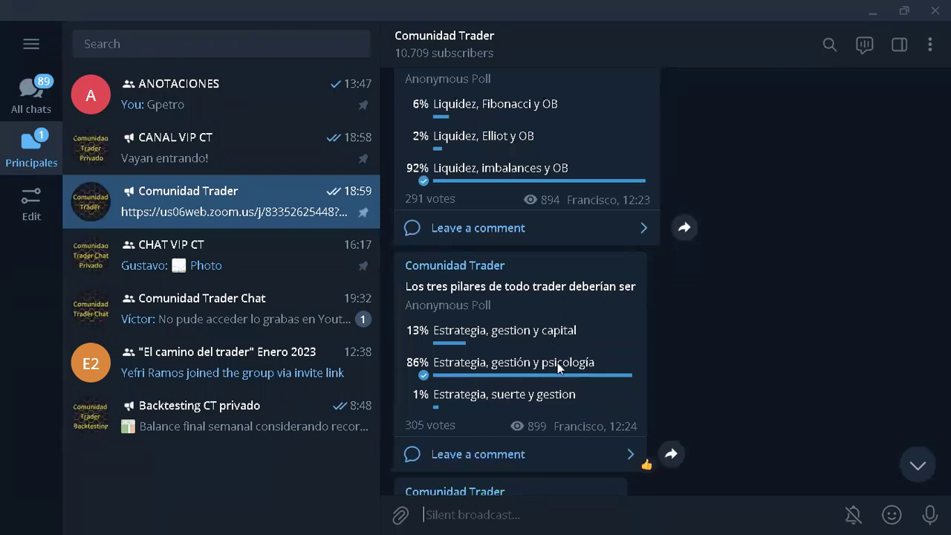
mouse_move(557, 364)
scroll(688, 352, down, 4)
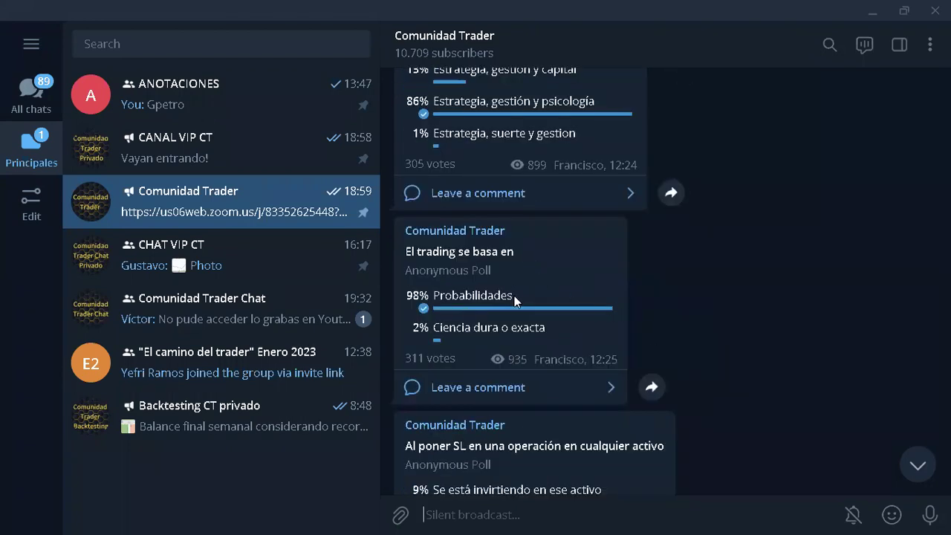
mouse_move(518, 286)
Compare the two stop-loss polls: what placing an SL implies and what defines the SL in TI.
scroll(711, 312, down, 2)
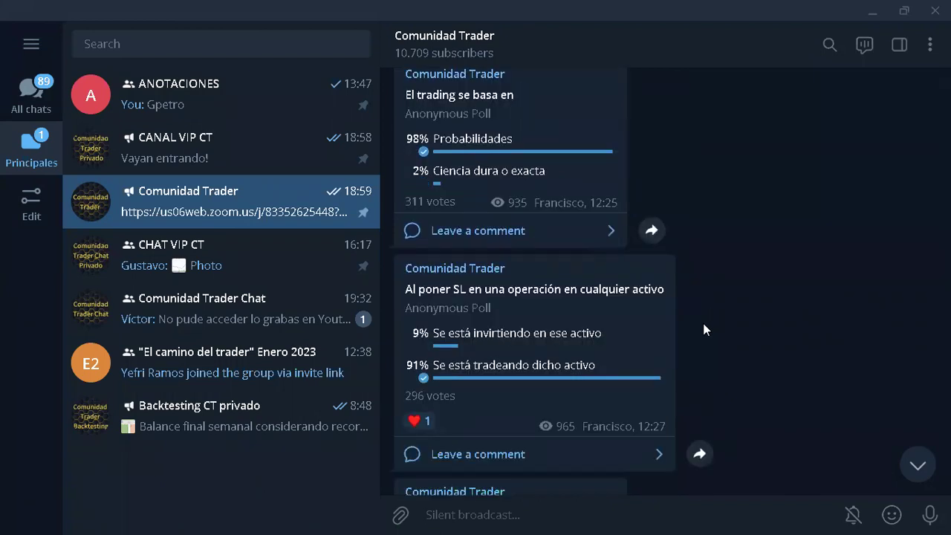
mouse_move(495, 337)
scroll(706, 374, down, 5)
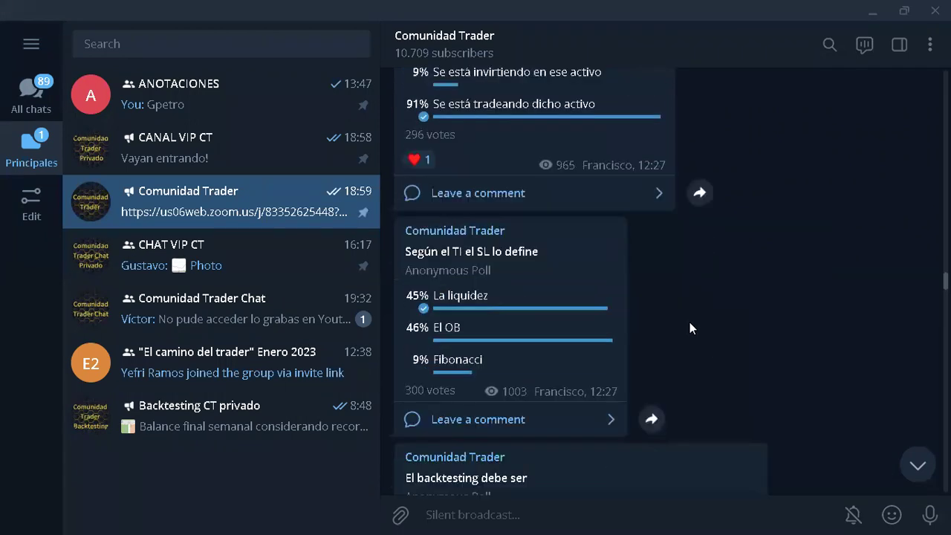
scroll(730, 284, up, 3)
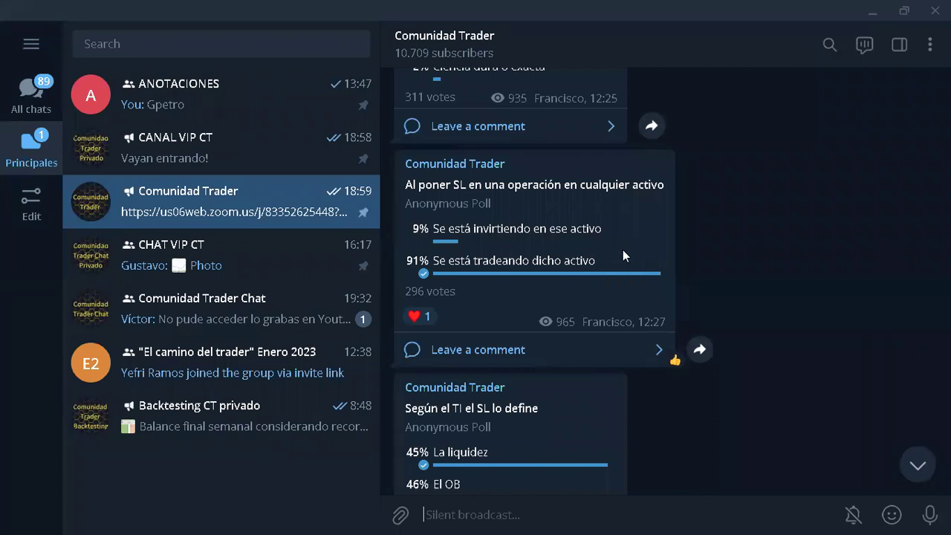
scroll(728, 276, down, 2)
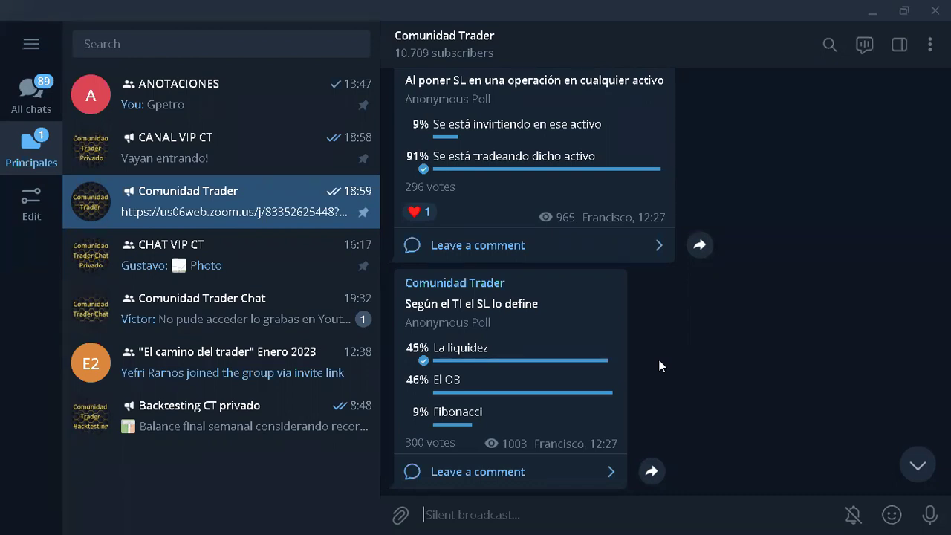
mouse_move(600, 325)
Return to TradingView in the browser and load BTCPERP from Binance in the tab showing the MATIC chart.
click(873, 11)
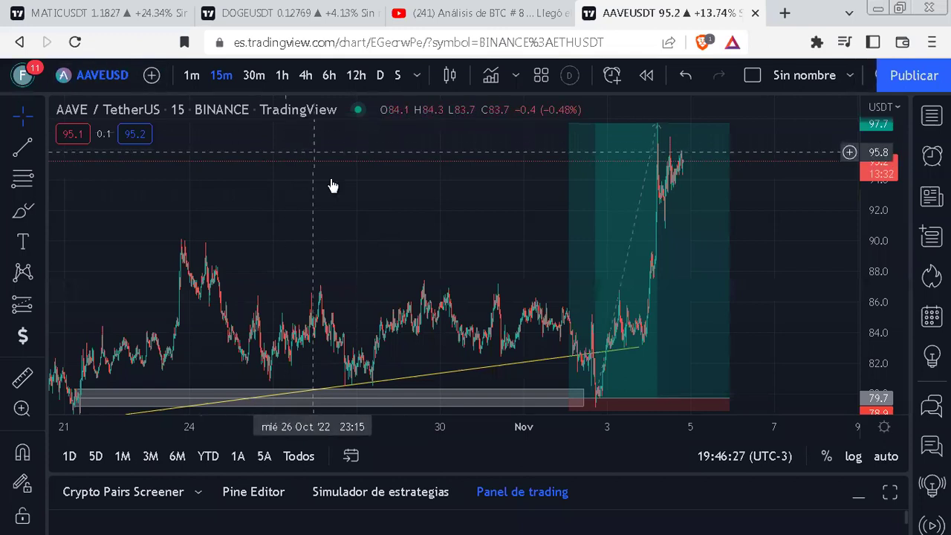
click(152, 24)
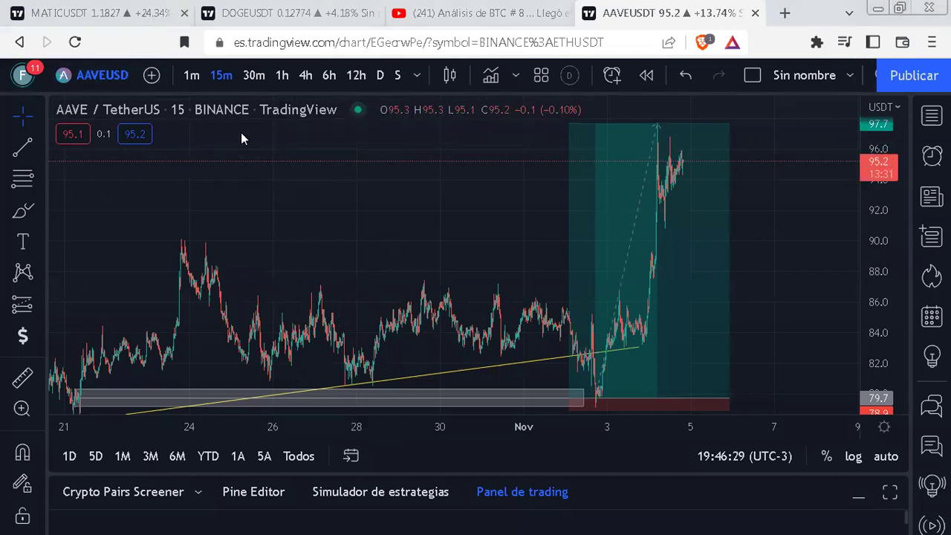
text(b)
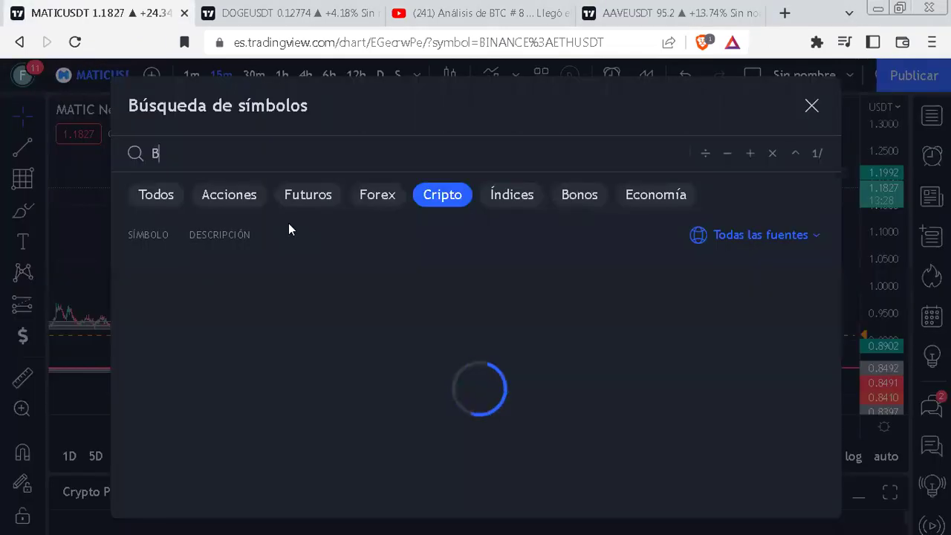
key(Return)
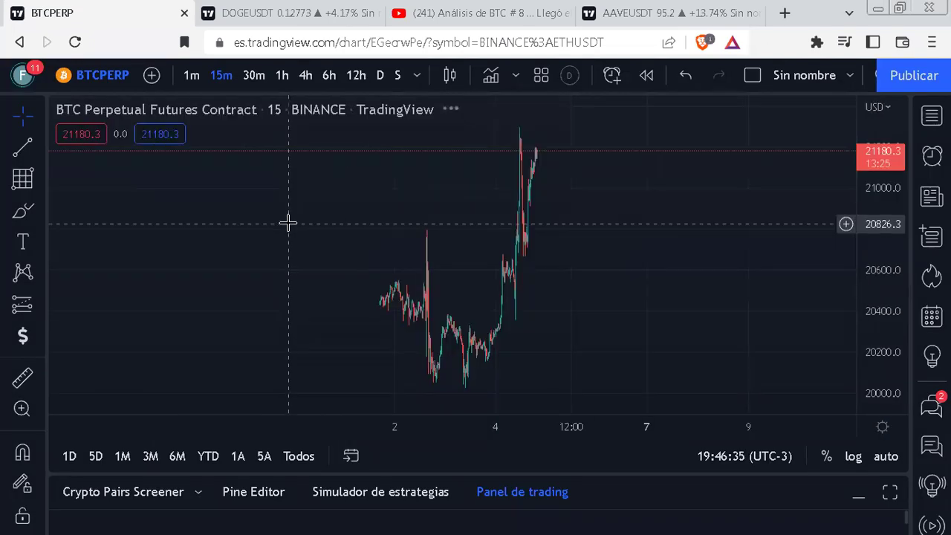
Switch the BTCPERP chart to the 1-minute timeframe and bring the 4 November long positions and demand zones into view.
drag(562, 304, 459, 269)
drag(785, 276, 855, 295)
scroll(819, 307, up, 5)
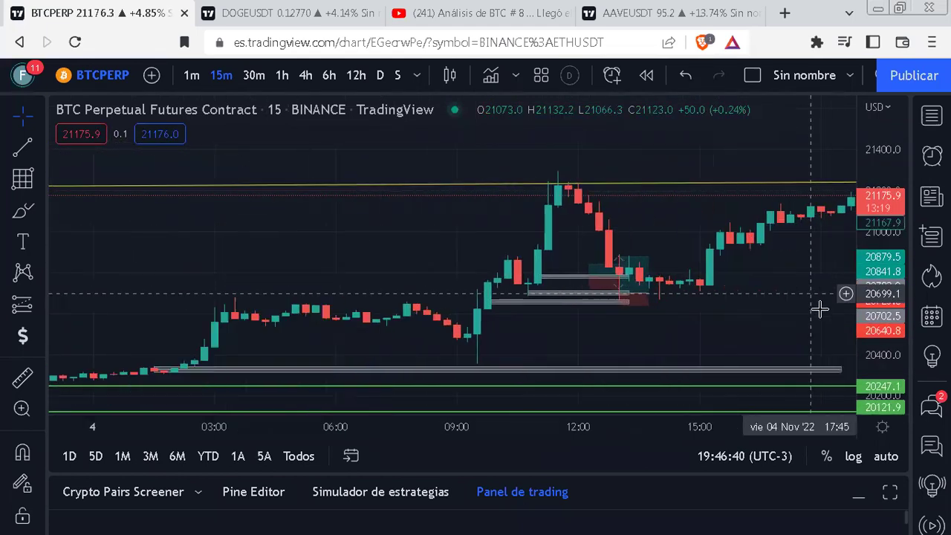
click(191, 75)
scroll(462, 237, down, 8)
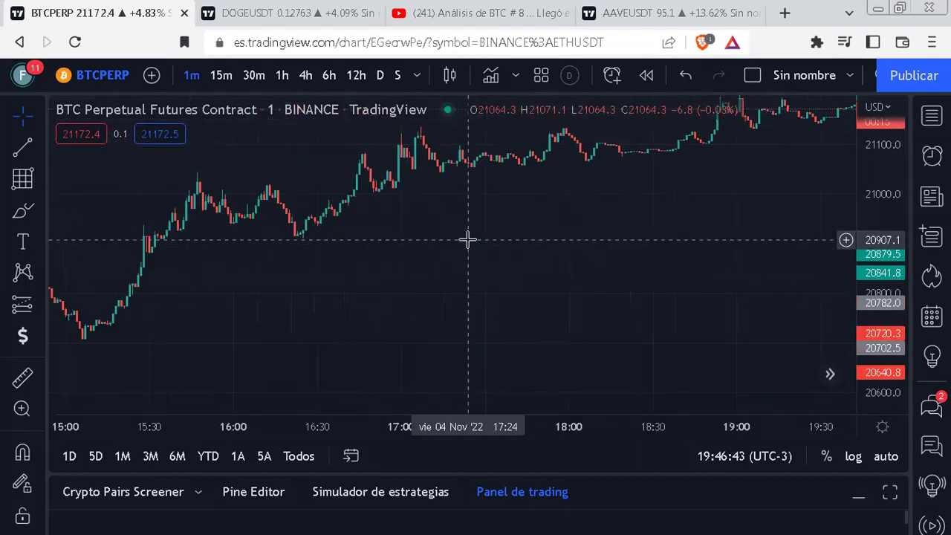
drag(864, 347, 862, 297)
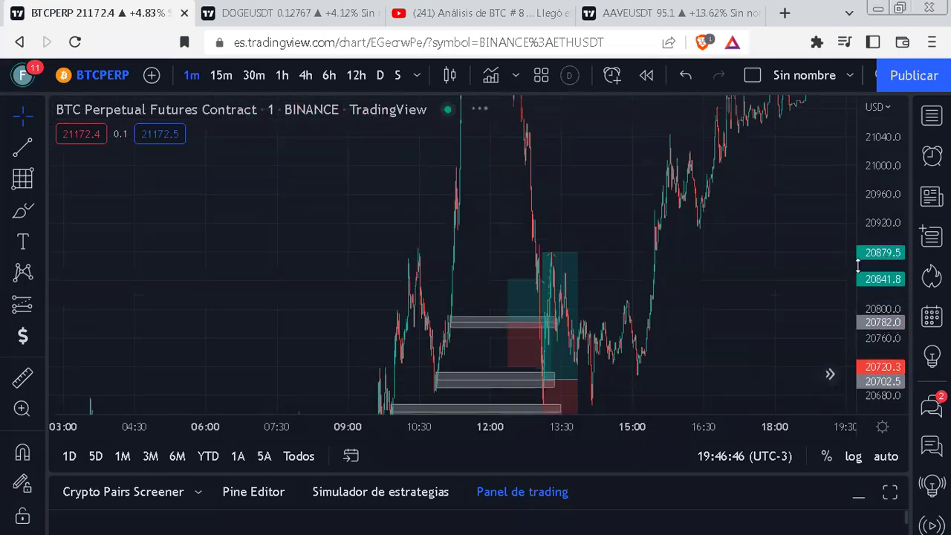
scroll(375, 321, up, 3)
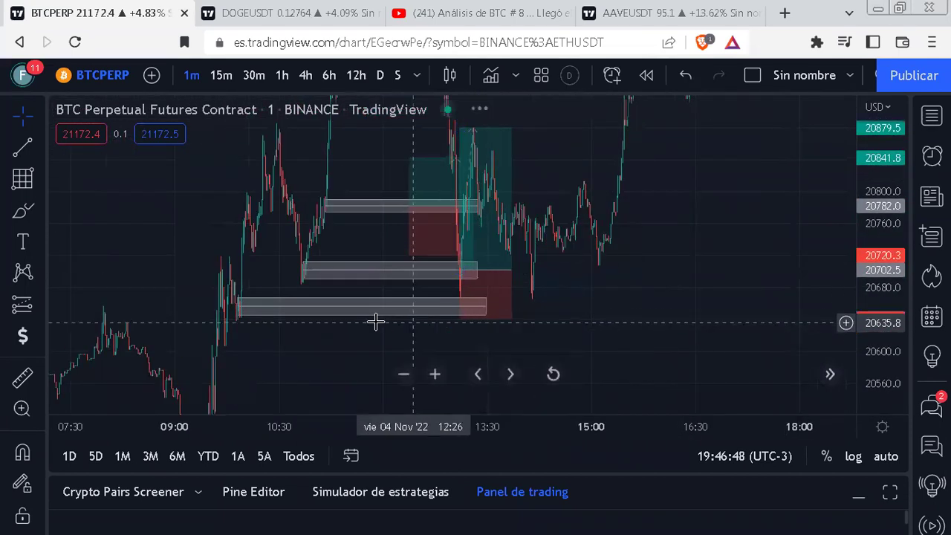
Tighten the stop of the long position entered at 20702.5 to 20682.5, just beneath the middle demand zone.
click(319, 279)
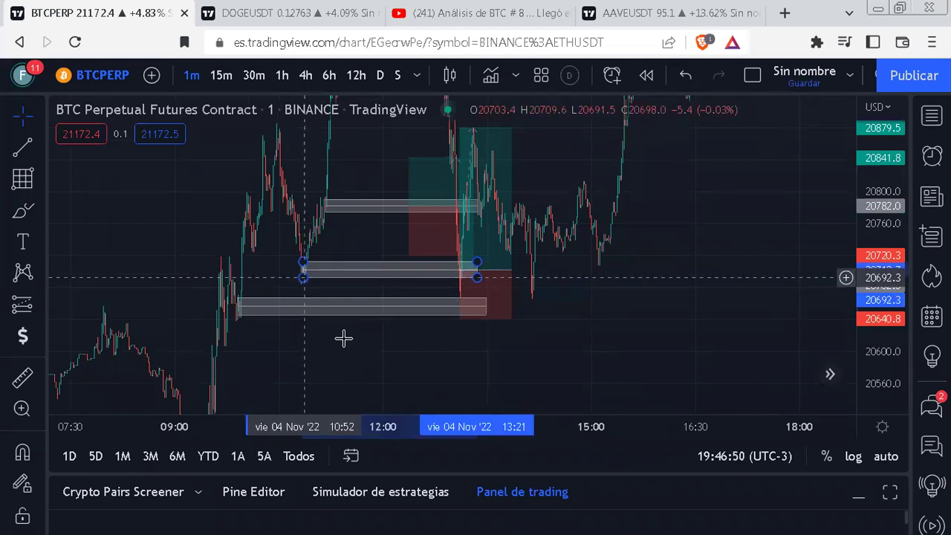
drag(461, 314, 470, 285)
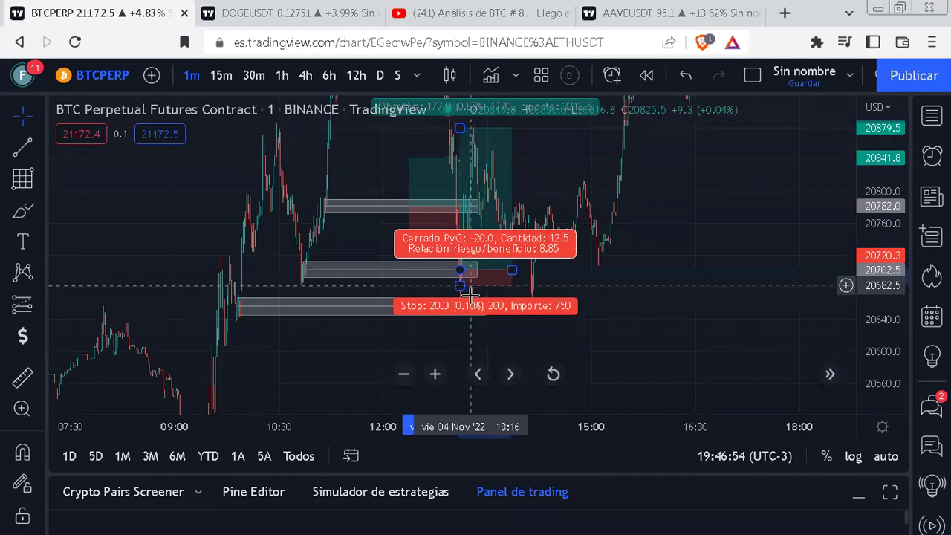
click(564, 309)
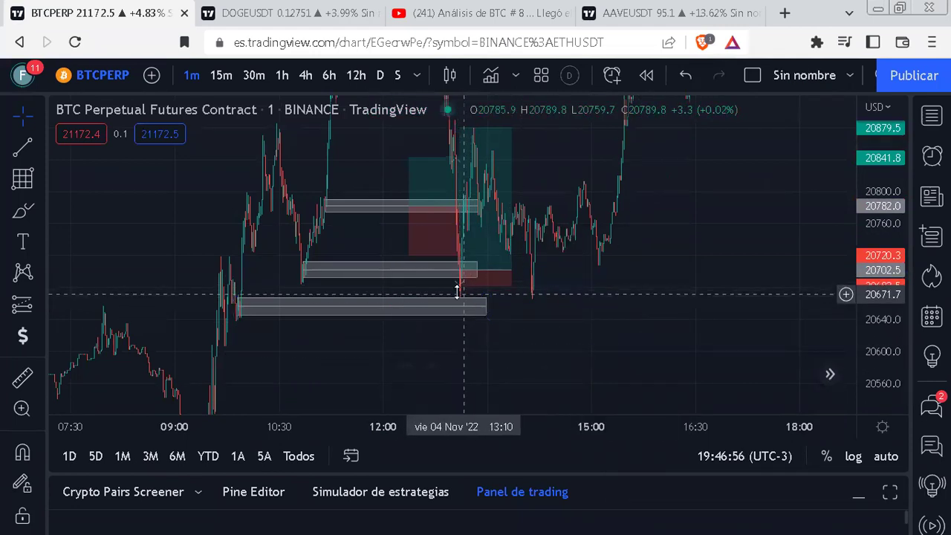
Extend the stop of the long position entered at 20702.5 down to 20643.4, around the lowest demand zone.
drag(666, 198, 705, 225)
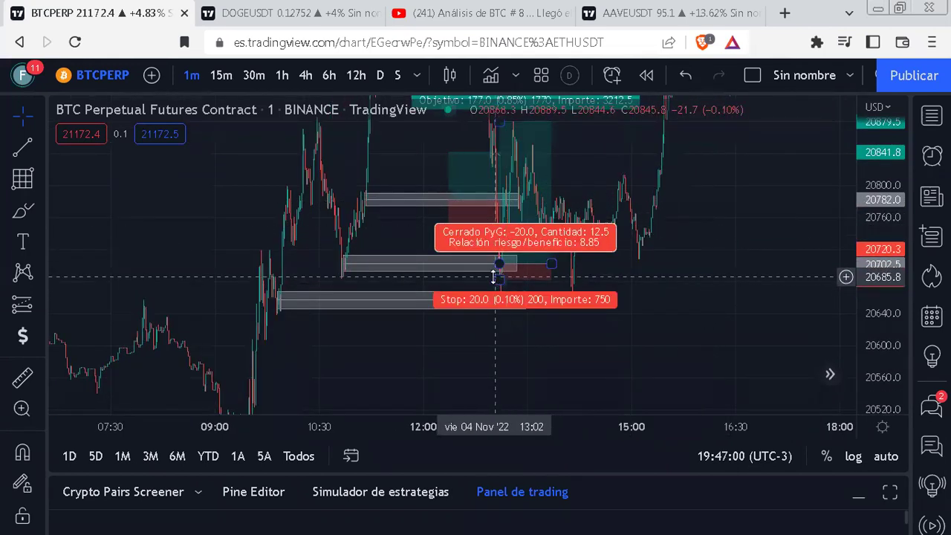
drag(500, 279, 498, 312)
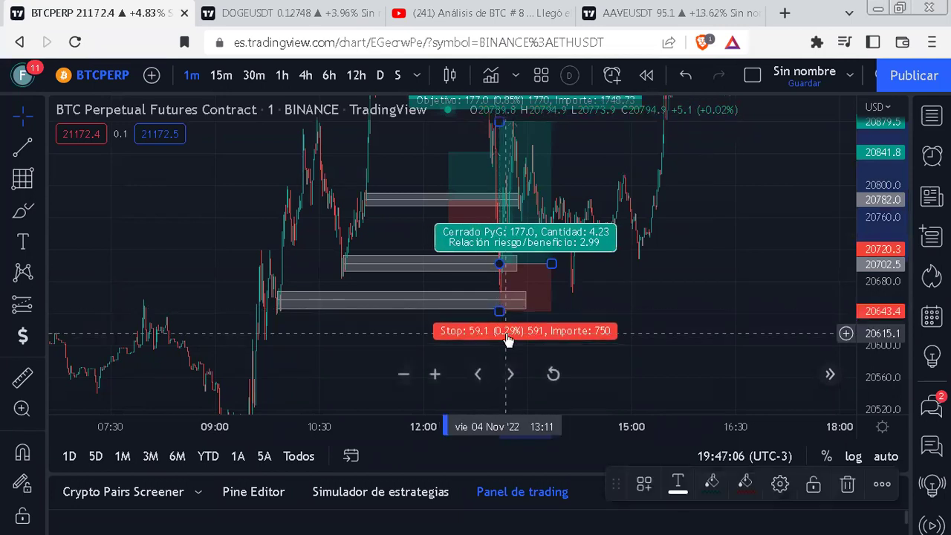
click(371, 319)
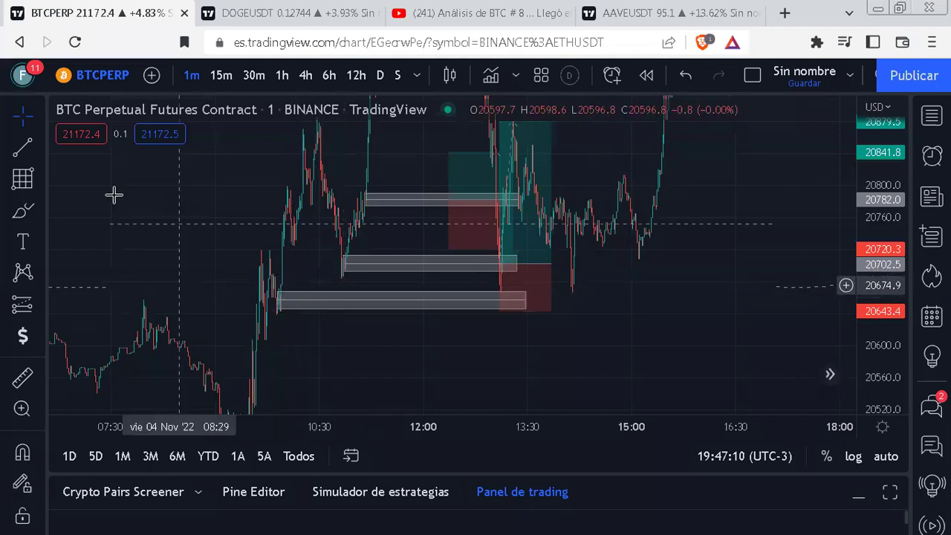
Draw a thin yellow rectangle directly above the lowest demand zone, from about 20681.5 to 20669.5 and ending at 11:09.
click(42, 207)
click(67, 206)
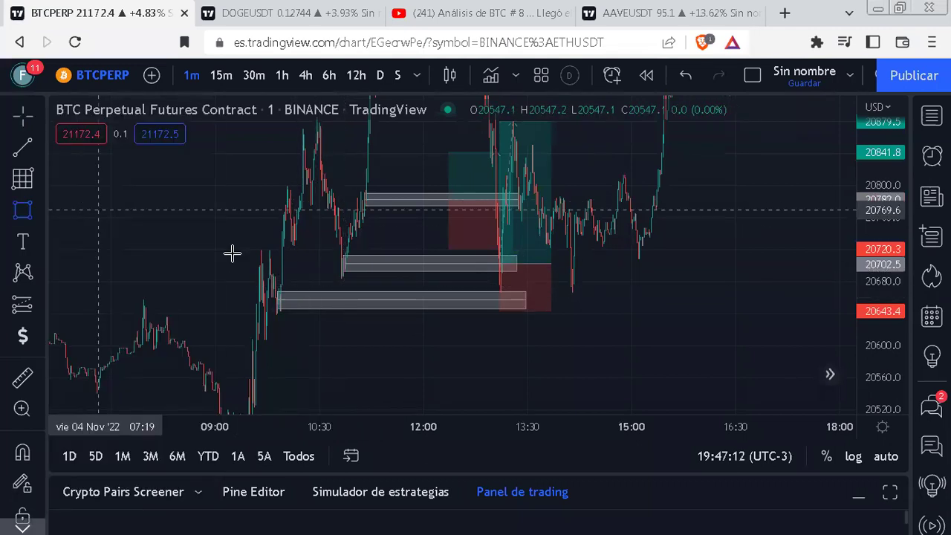
click(278, 280)
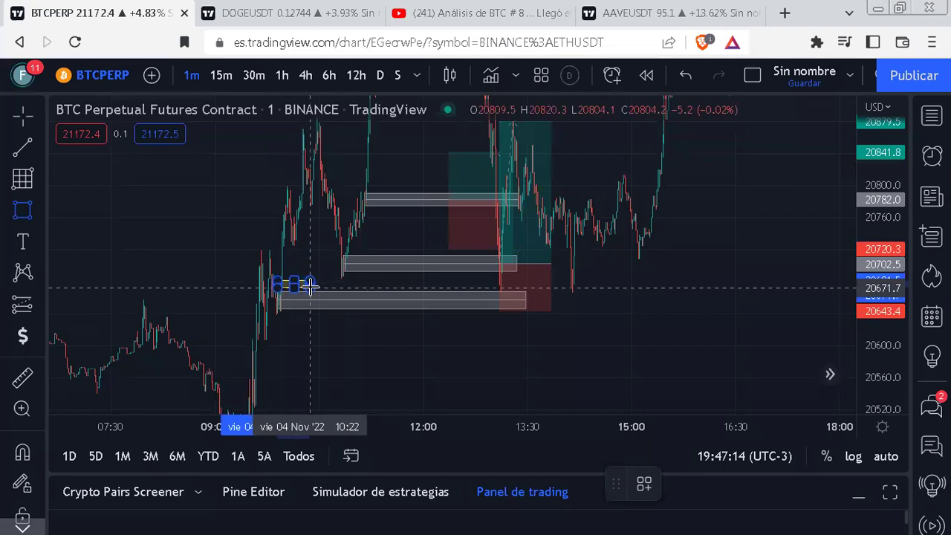
click(364, 290)
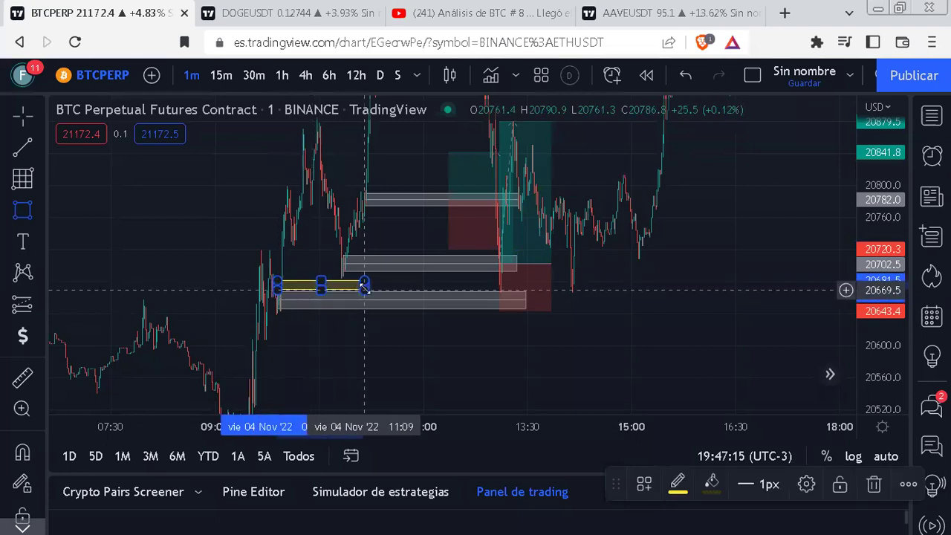
click(396, 327)
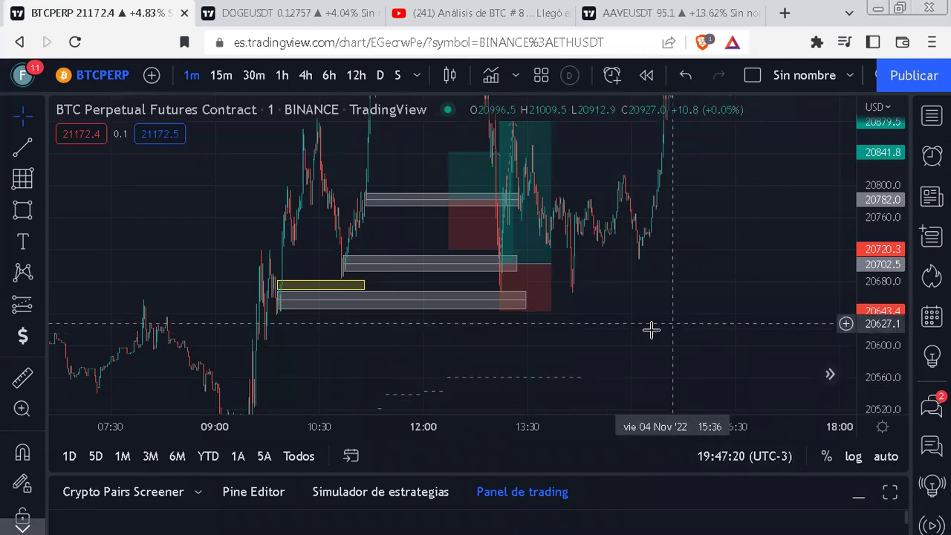
click(545, 297)
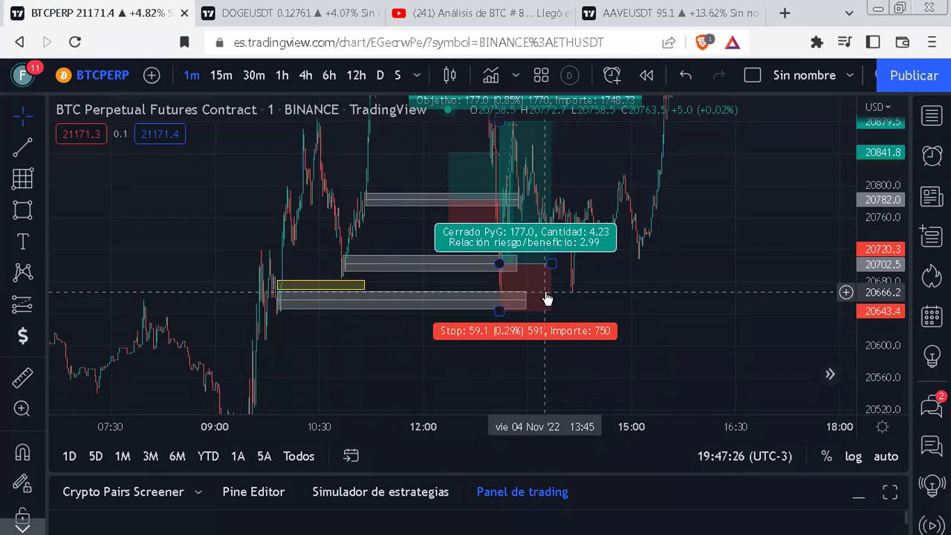
click(381, 335)
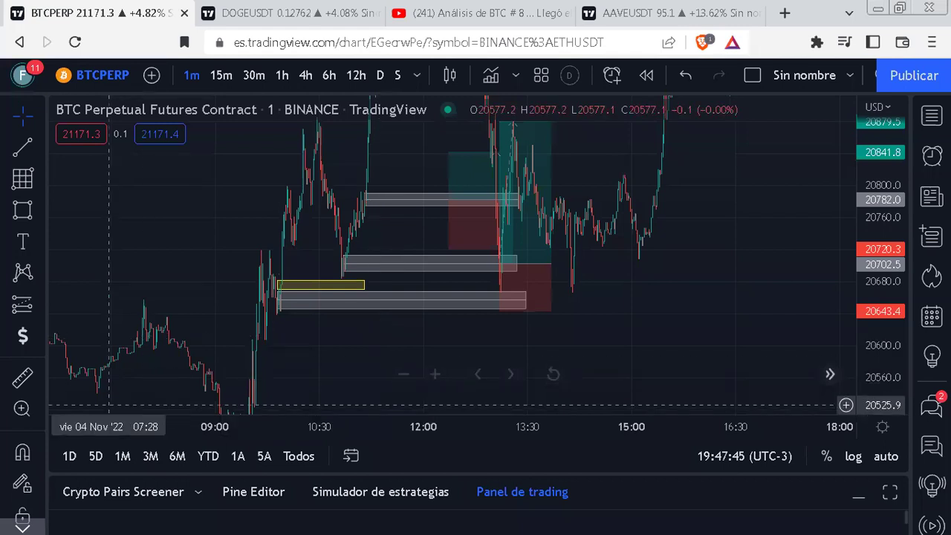
Switch to Telegram and examine the polls on what defines the SL, how backtesting should be done and what to seek when price rises.
key(alt+Tab)
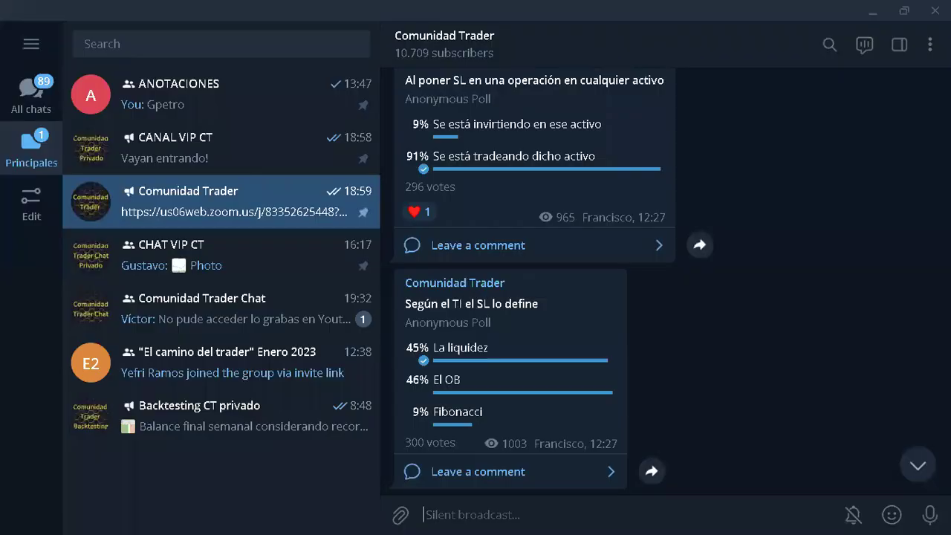
scroll(780, 325, down, 3)
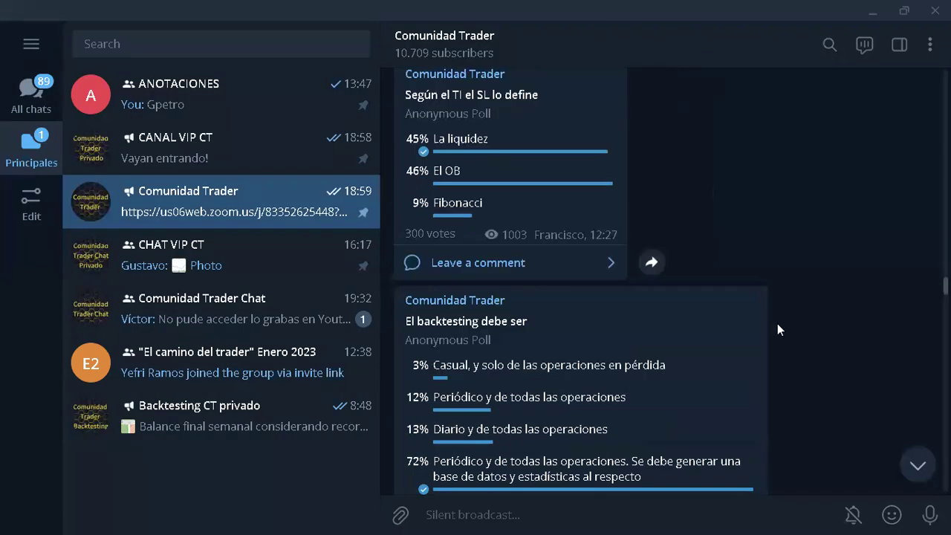
scroll(770, 258, up, 1)
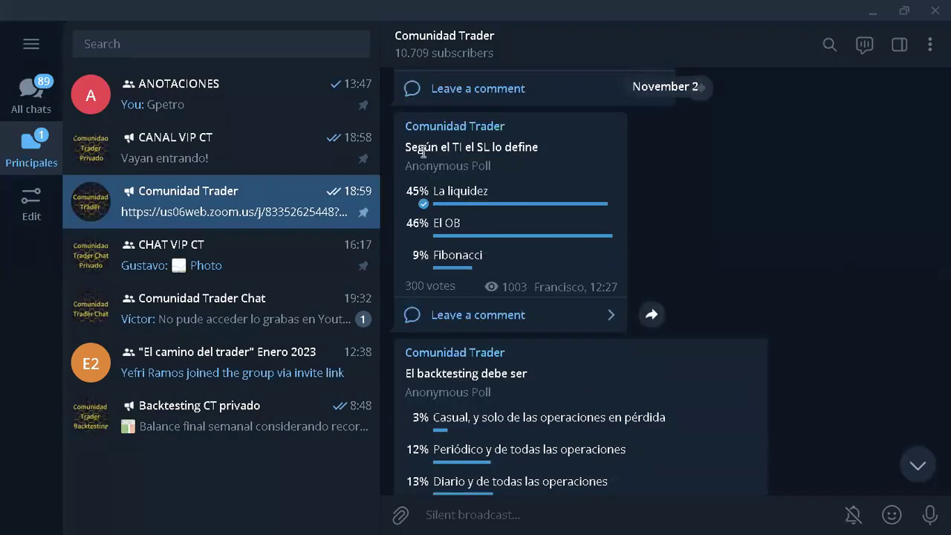
scroll(657, 235, down, 3)
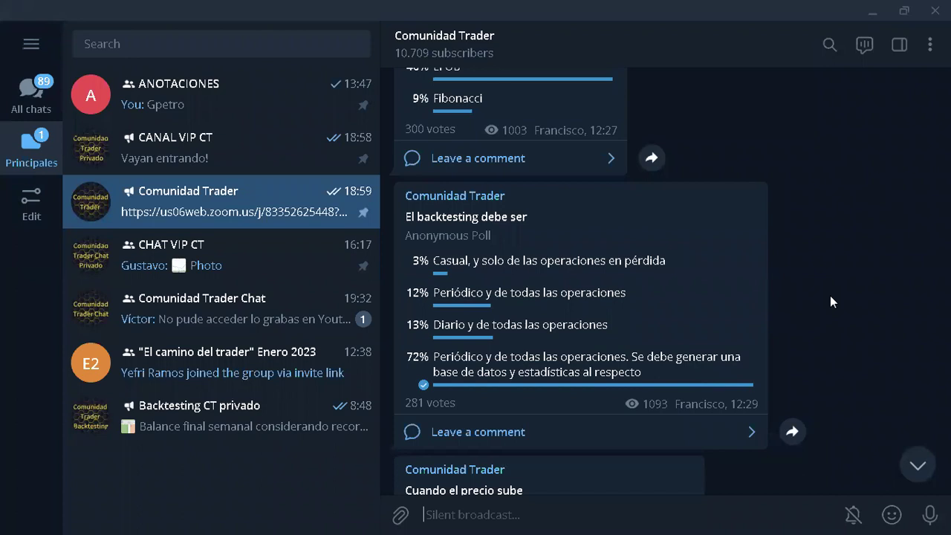
scroll(829, 297, down, 4)
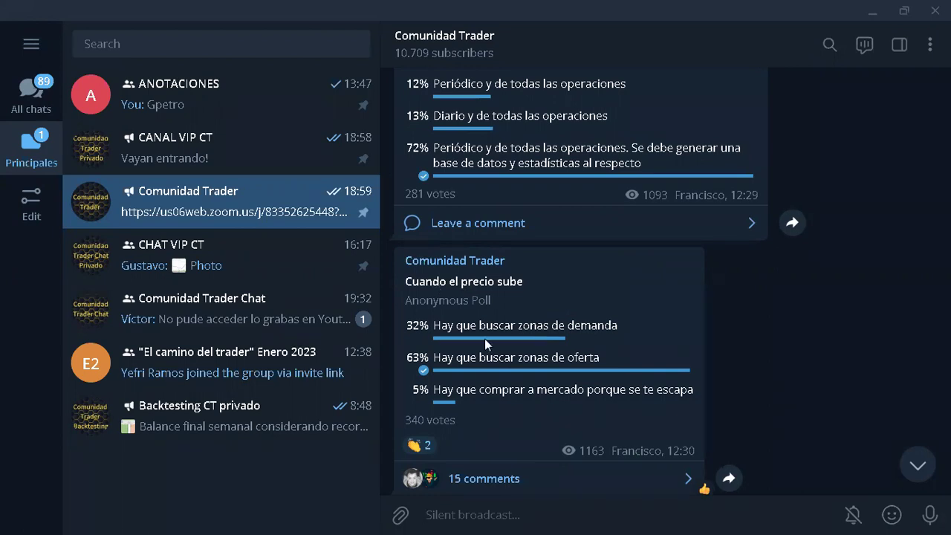
scroll(742, 338, down, 2)
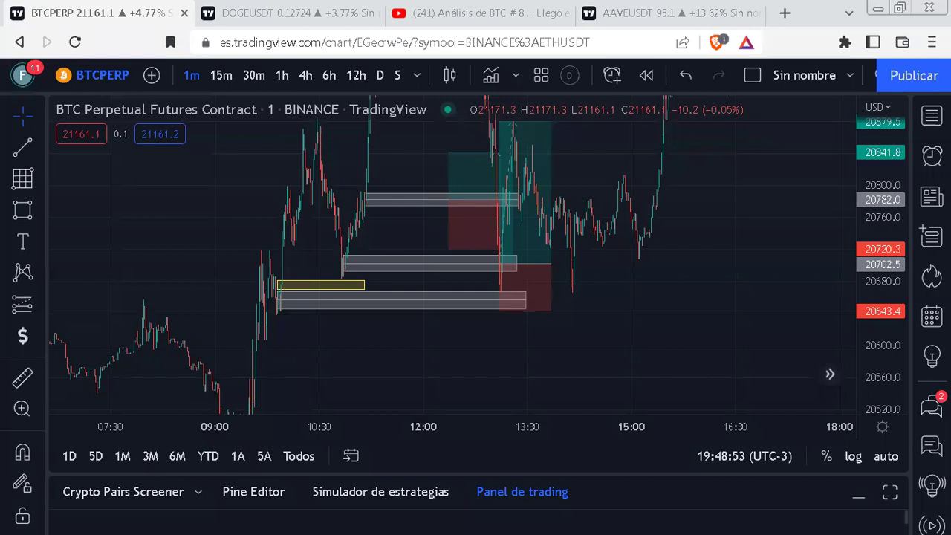
Return to the BTCPERP chart and draw a grey zone box from 15:20 to 21:10 between 20790.0 and 20768.3.
scroll(679, 269, right, 5)
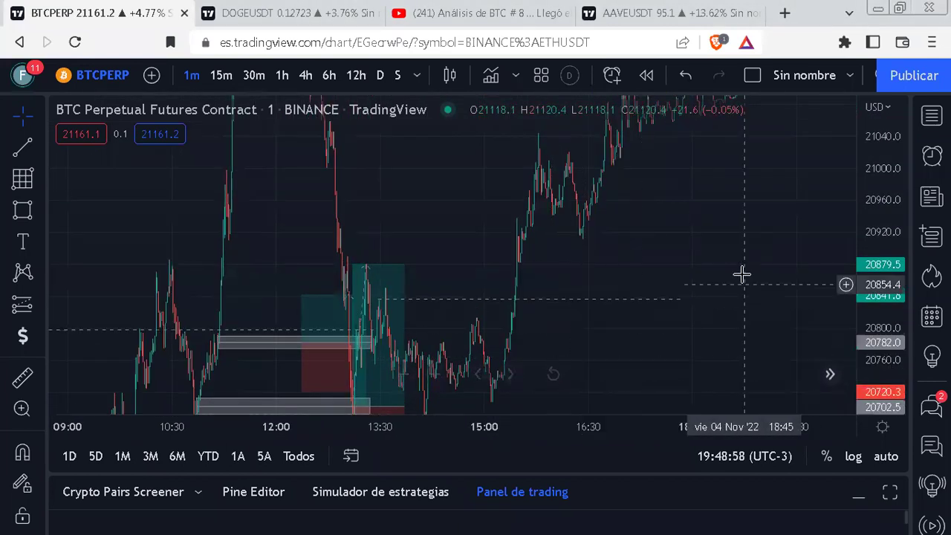
scroll(741, 275, right, 5)
scroll(471, 350, left, 2)
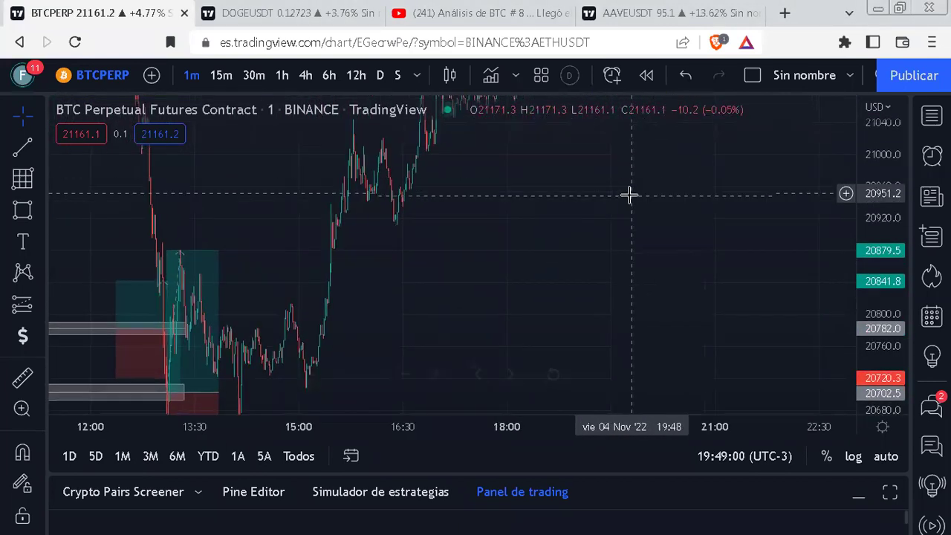
scroll(745, 248, right, 1)
scroll(827, 272, down, 3)
scroll(464, 257, up, 5)
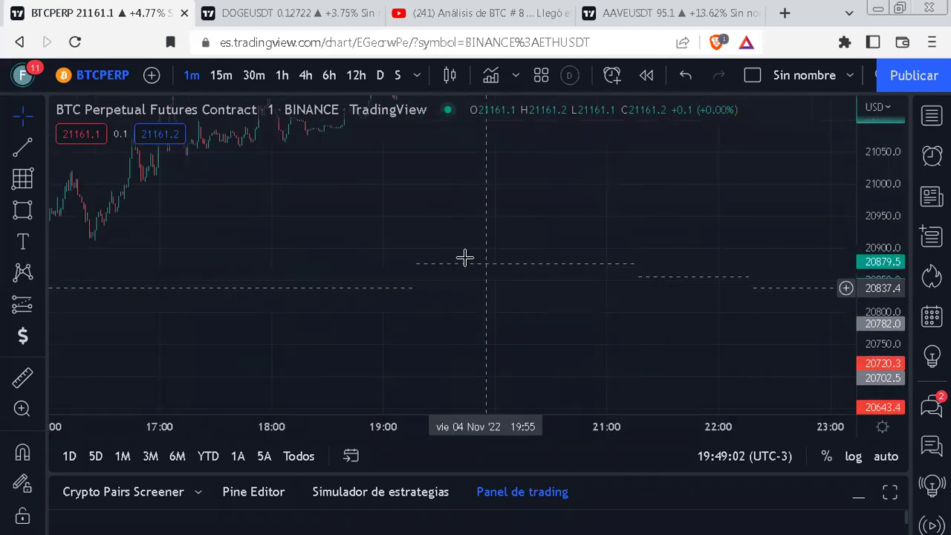
scroll(673, 259, left, 6)
scroll(668, 247, down, 2)
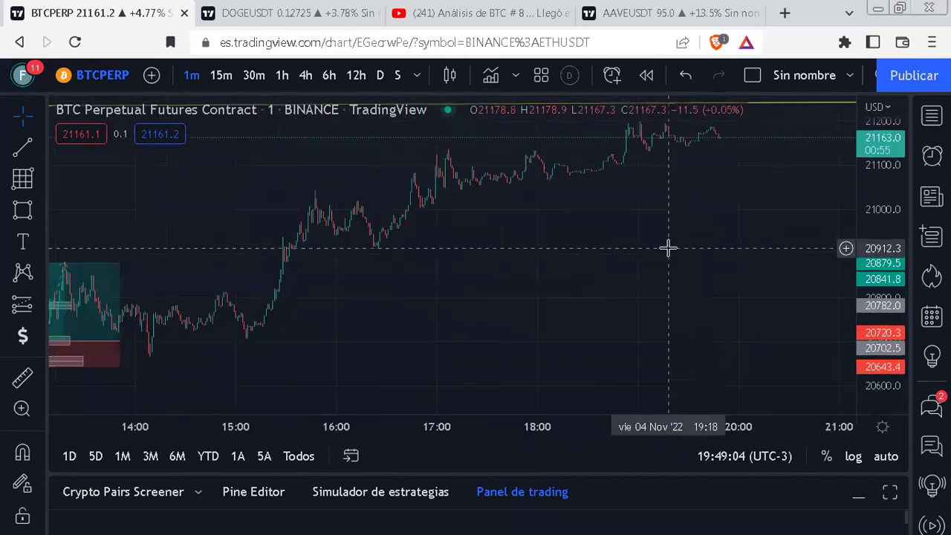
scroll(631, 252, down, 2)
scroll(446, 282, left, 2)
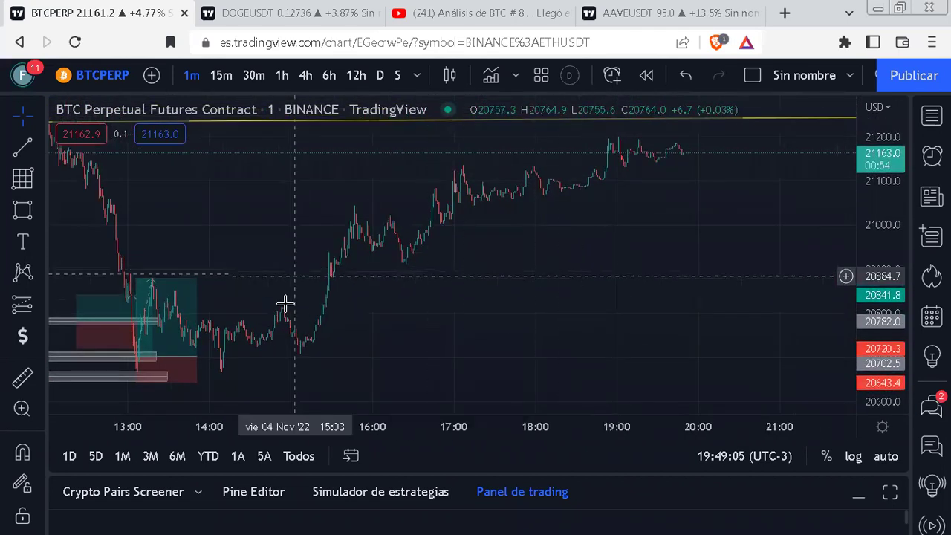
click(22, 178)
click(318, 319)
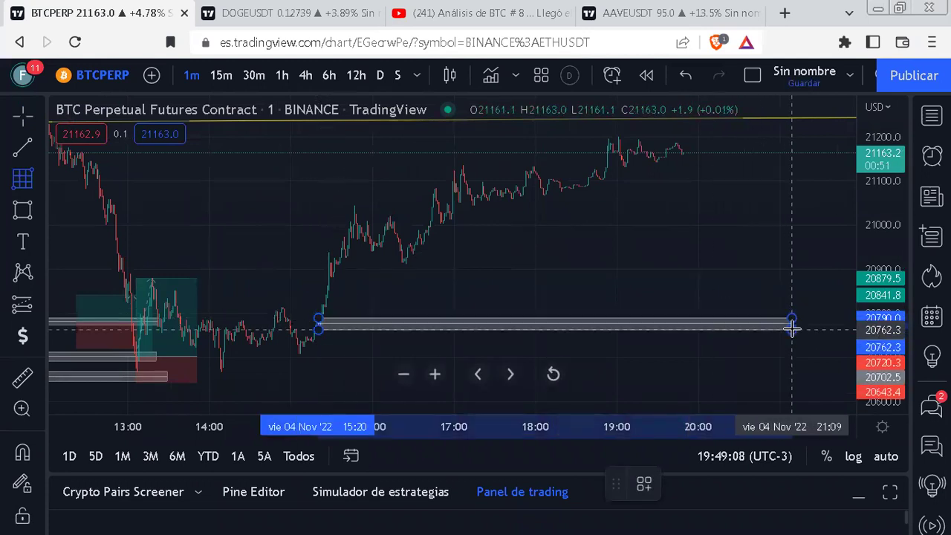
click(792, 322)
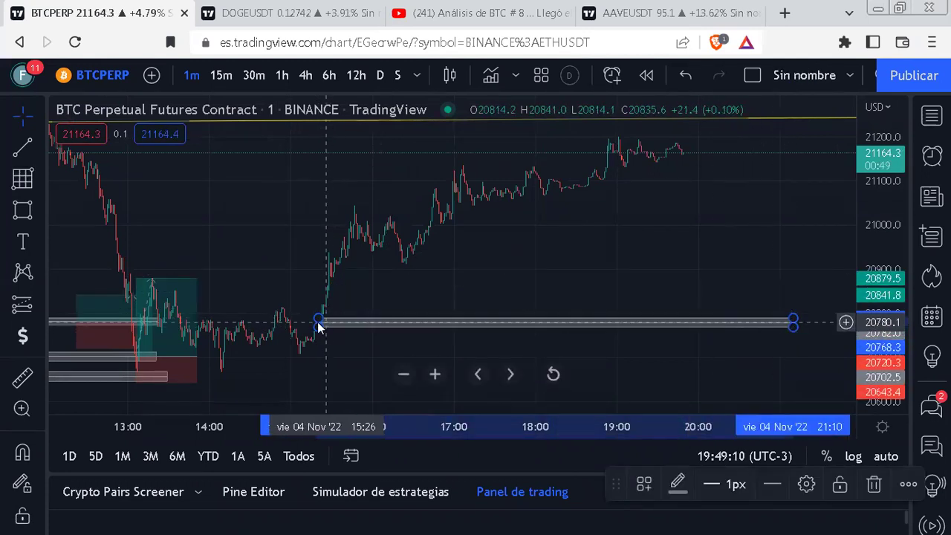
Draw a second, thicker grey zone box below the first, from the low just after 15:00 to about 21:00.
click(22, 178)
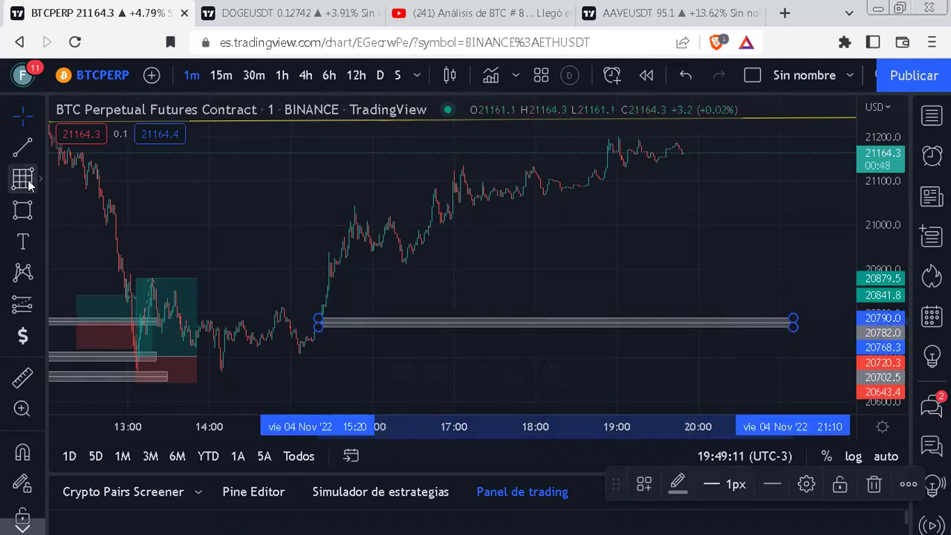
click(301, 338)
click(788, 356)
Draw a nearly horizontal yellow trend line from the 13:08 low at 20667.6 to 19:27 at about 20664.
drag(681, 265, 717, 213)
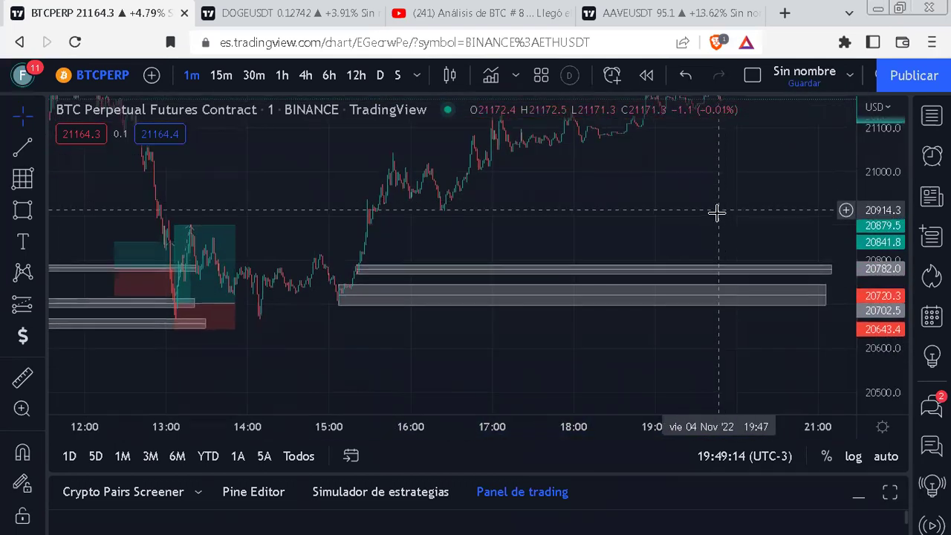
scroll(716, 212, down, 2)
click(22, 146)
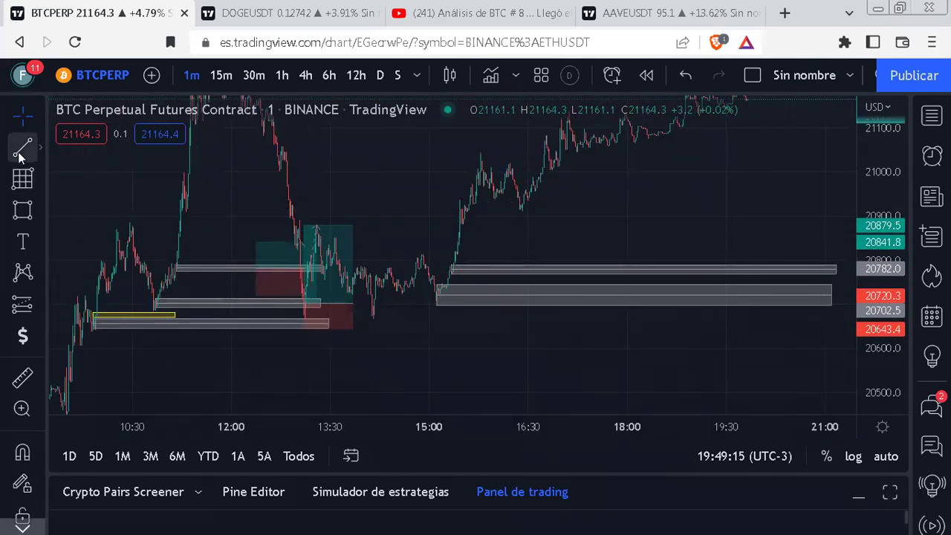
click(306, 319)
click(723, 320)
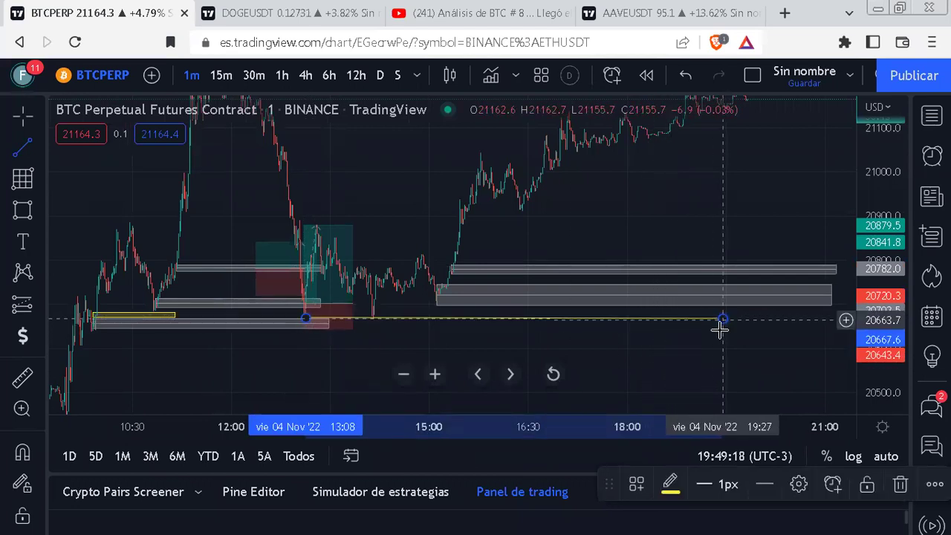
click(701, 340)
Draw a grey zone box over the pullback candles at 09:32, from 20592.6 down to about 20525, extending to about 10:43.
drag(700, 340, 628, 249)
scroll(672, 327, down, 2)
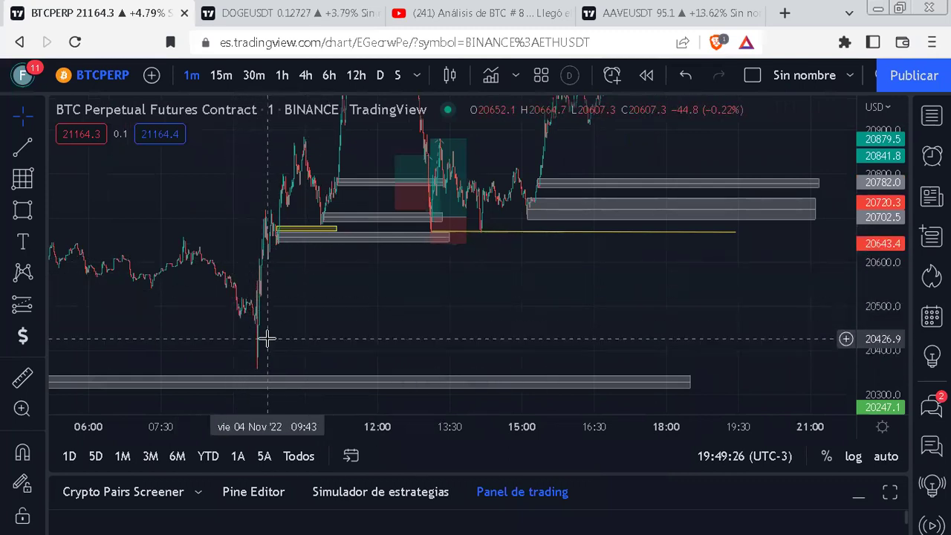
drag(270, 223, 536, 296)
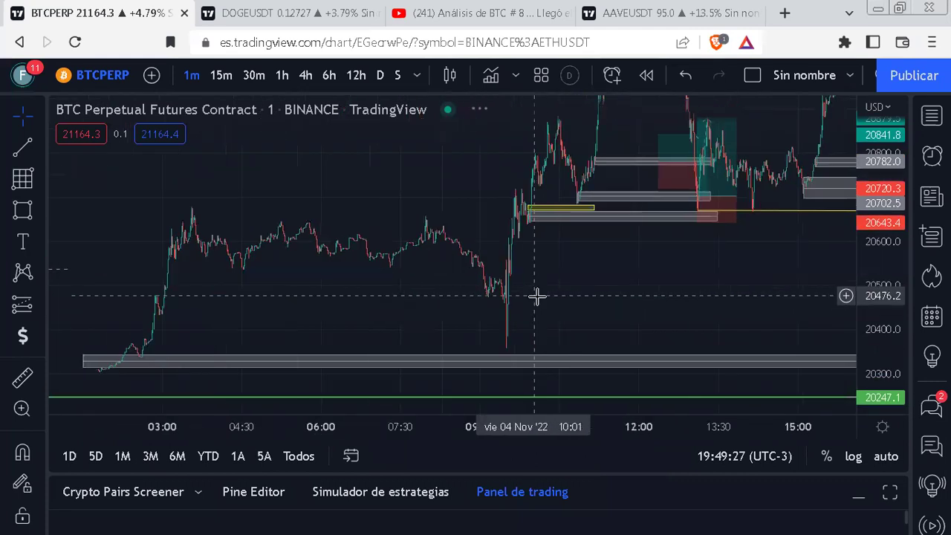
scroll(513, 293, up, 5)
scroll(505, 279, up, 2)
scroll(653, 279, left, 5)
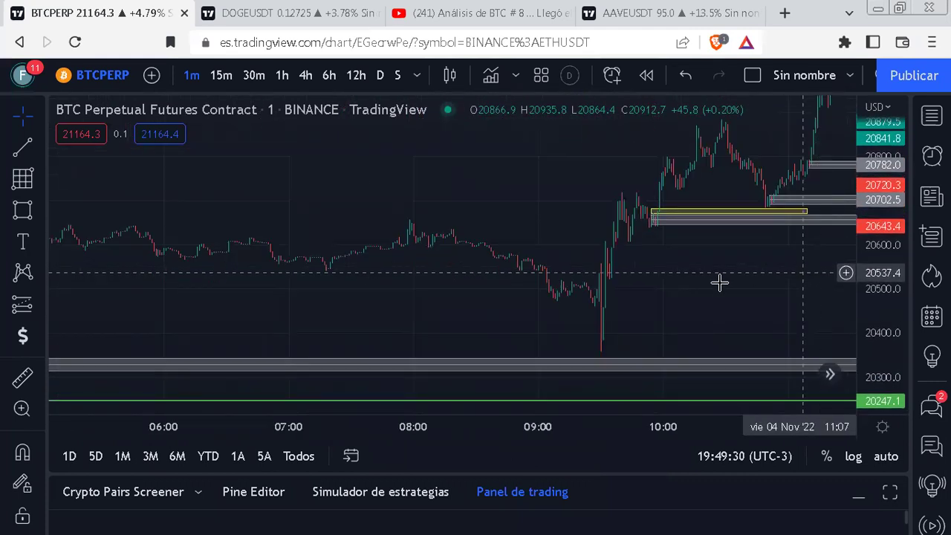
scroll(571, 270, up, 5)
click(25, 184)
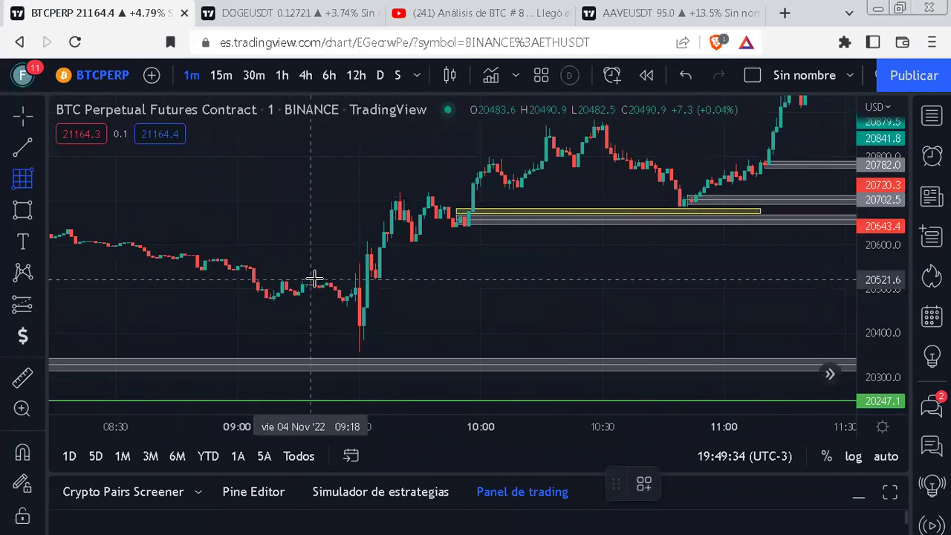
click(366, 248)
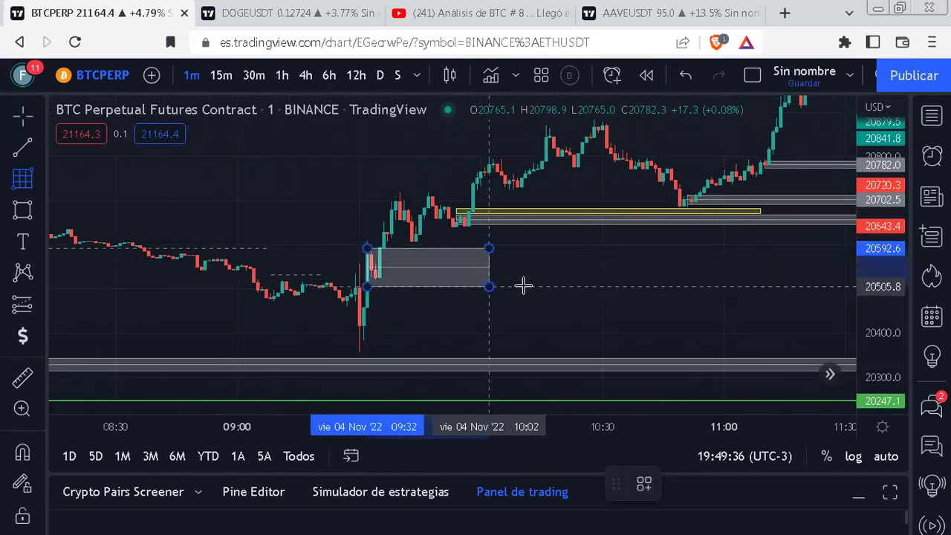
click(653, 277)
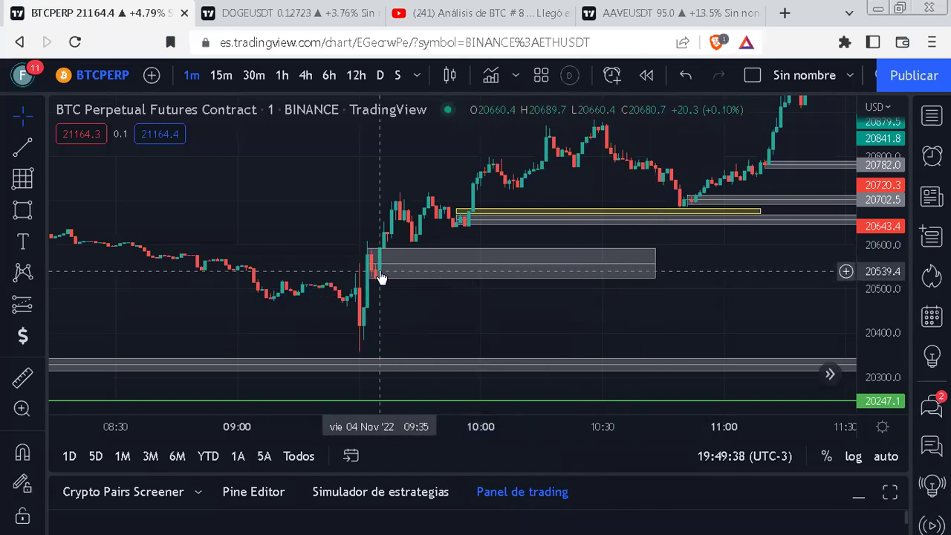
Examine the price movement from the new grey zone near 09:32 through the marked trades to the most recent candles.
scroll(569, 314, down, 5)
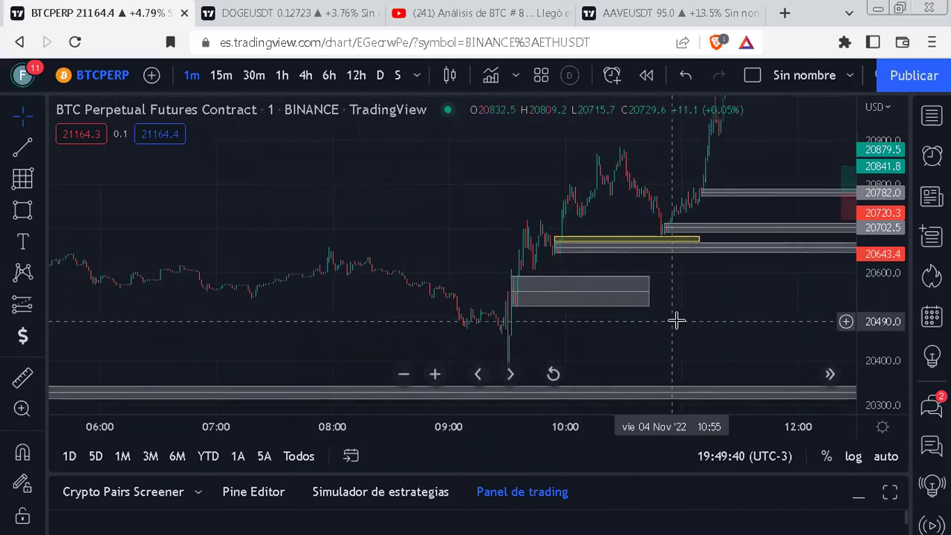
drag(700, 320, 599, 350)
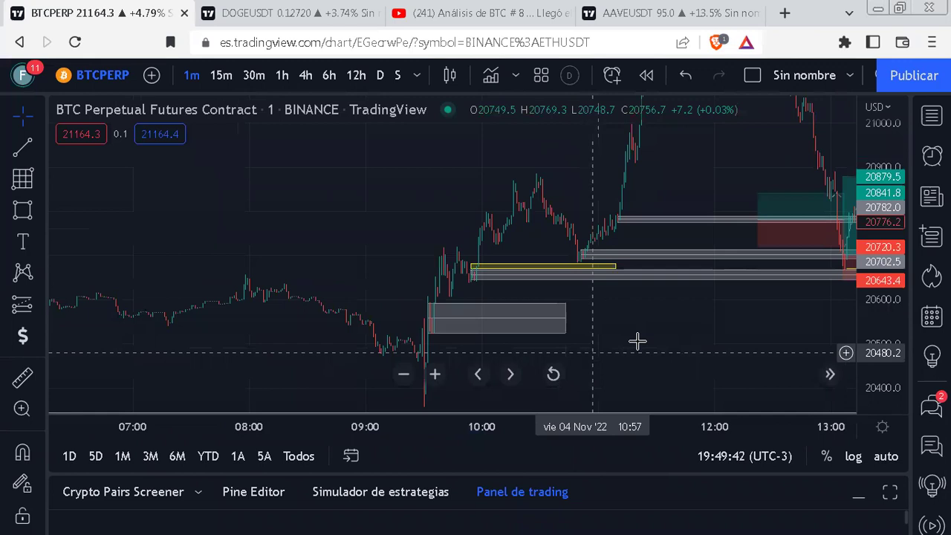
drag(649, 331, 561, 359)
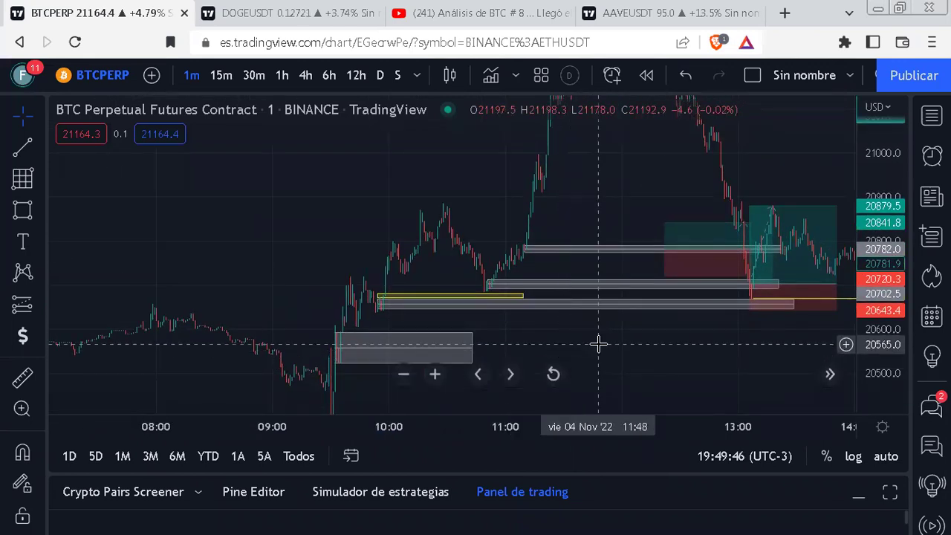
drag(609, 168, 240, 282)
drag(372, 282, 121, 260)
drag(654, 276, 365, 275)
scroll(350, 288, down, 2)
scroll(349, 288, down, 2)
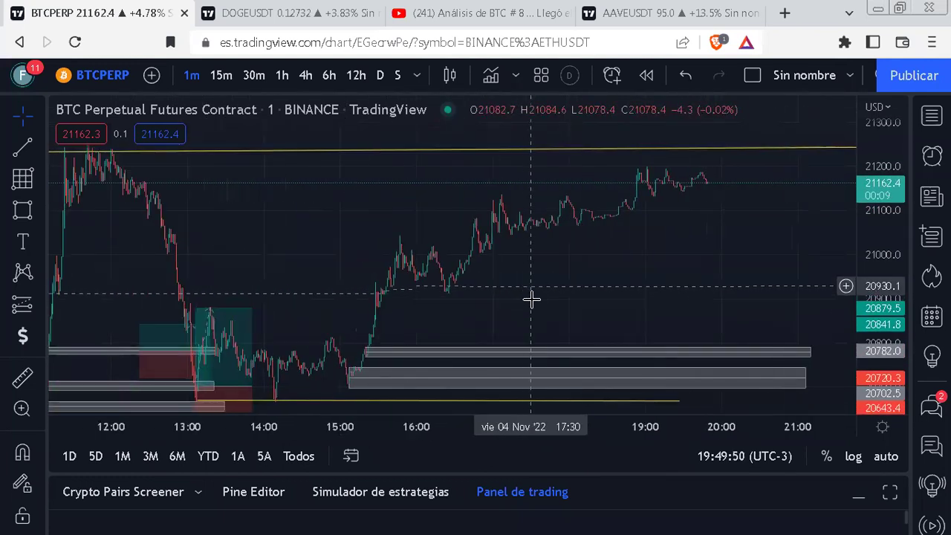
drag(530, 298, 446, 300)
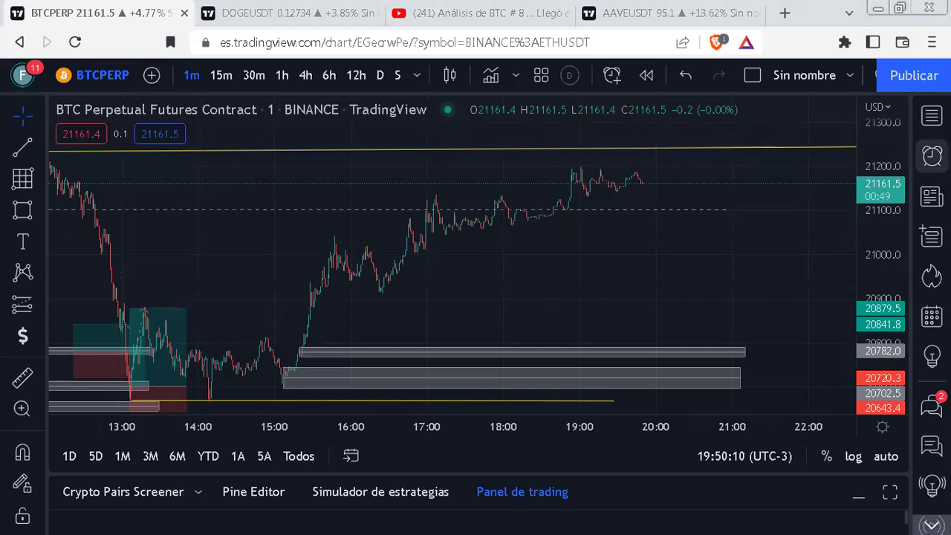
Draw a green arrow path from about 20834 at 15:35 down to the upper grey zone at 15:39 and up to about 20860.
drag(880, 223, 597, 185)
scroll(660, 156, left, 5)
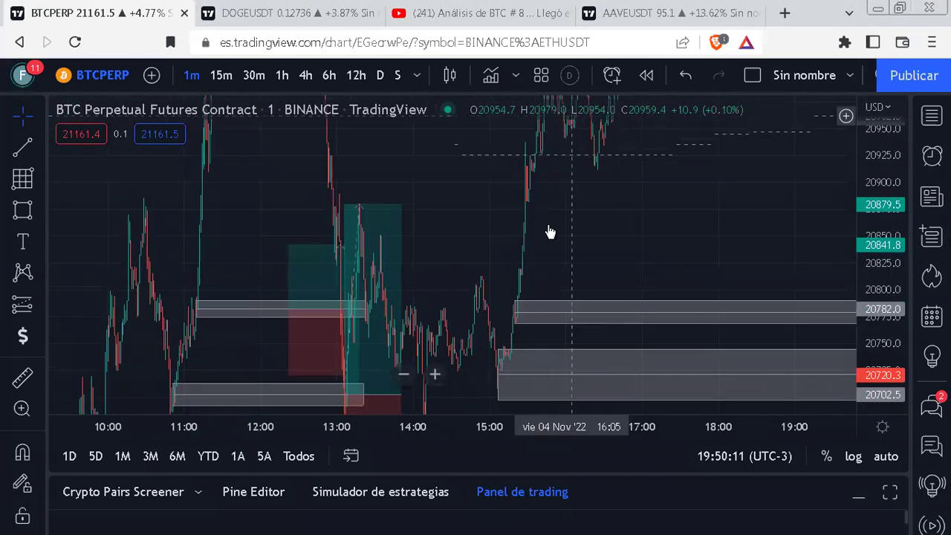
scroll(547, 229, up, 3)
scroll(492, 257, right, 1)
scroll(462, 248, left, 2)
scroll(364, 212, up, 3)
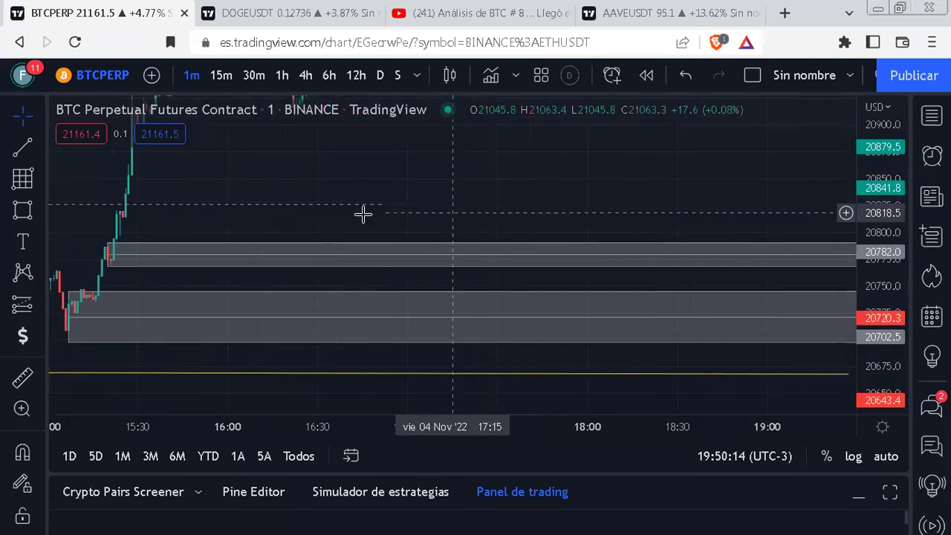
scroll(446, 196, left, 5)
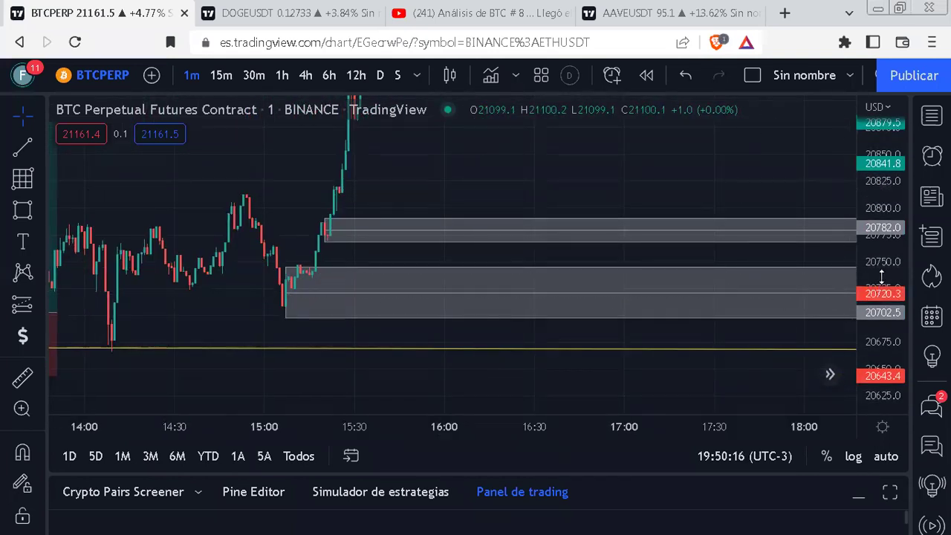
mouse_move(488, 144)
mouse_down()
mouse_move(773, 256)
mouse_move(572, 290)
mouse_up()
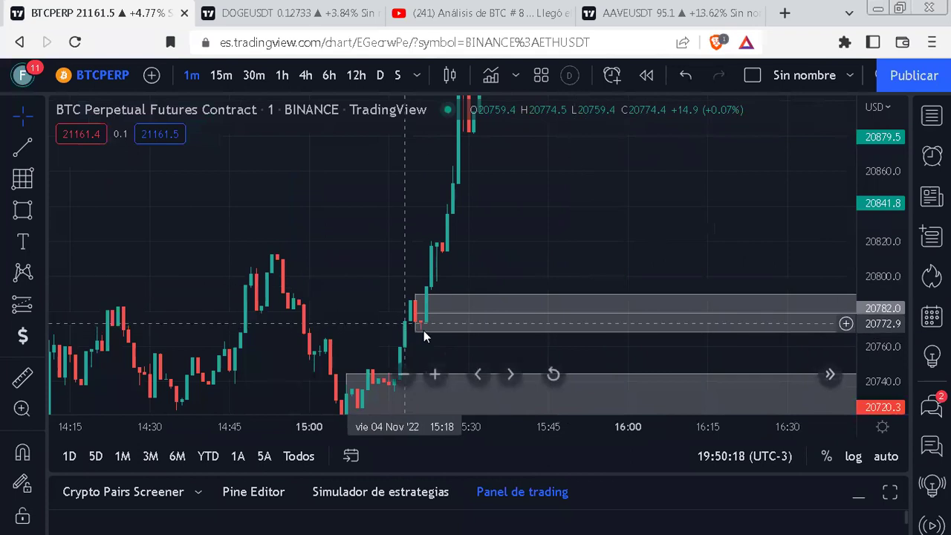
drag(535, 251, 618, 214)
scroll(617, 214, up, 2)
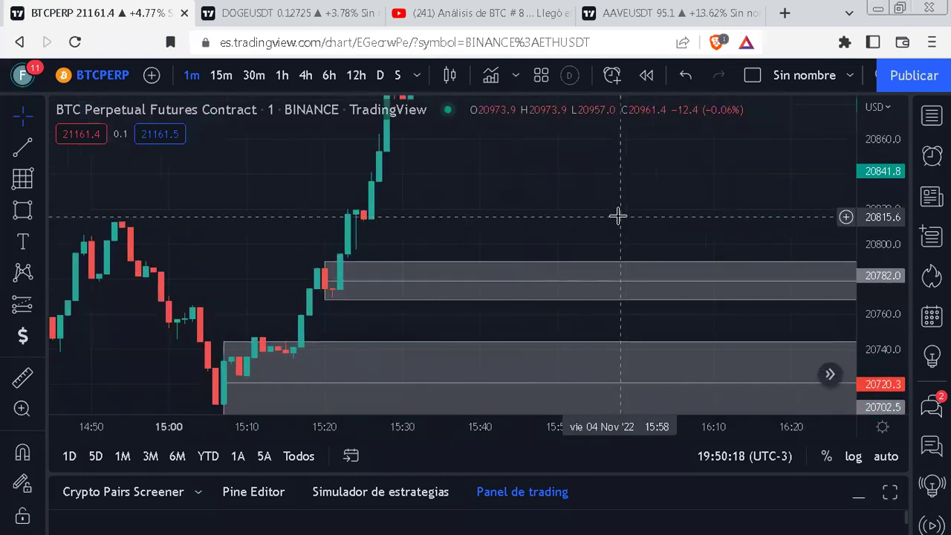
click(38, 153)
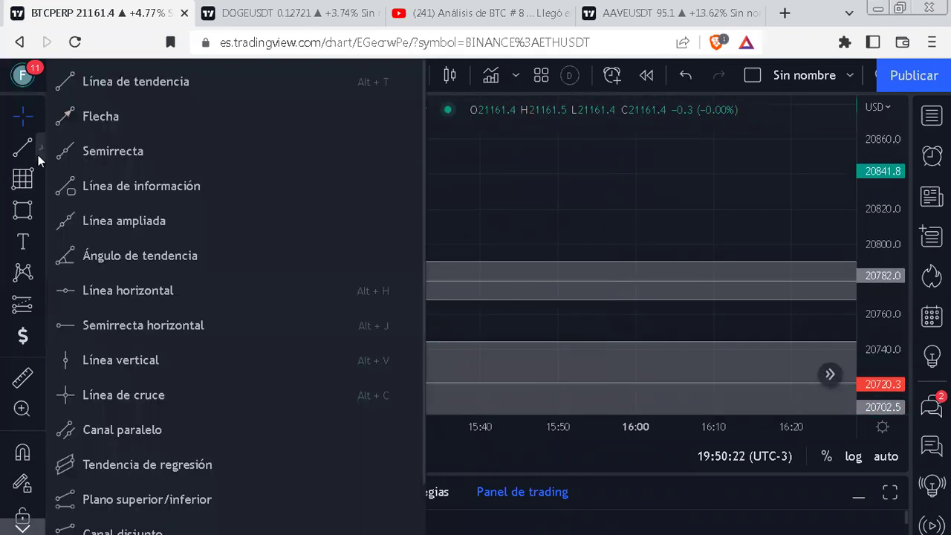
click(41, 179)
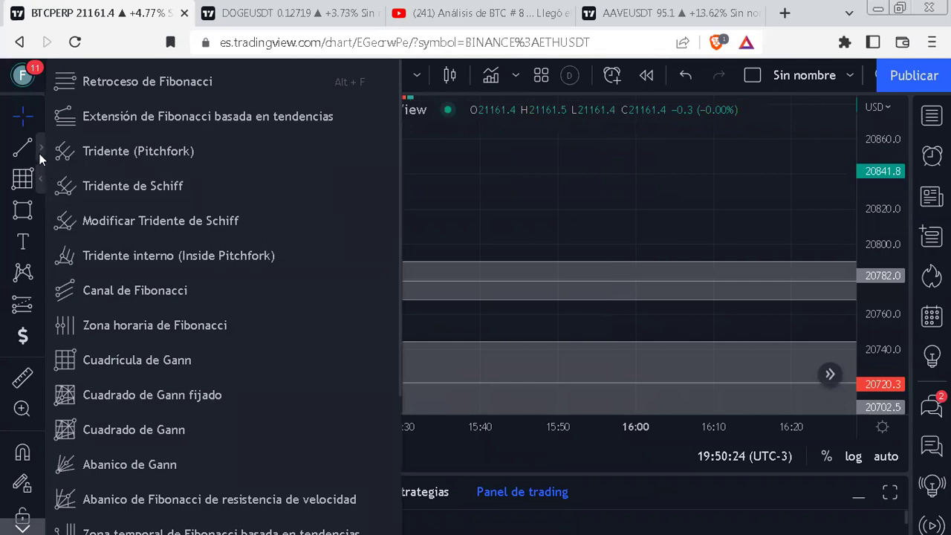
click(40, 154)
scroll(113, 271, up, 1)
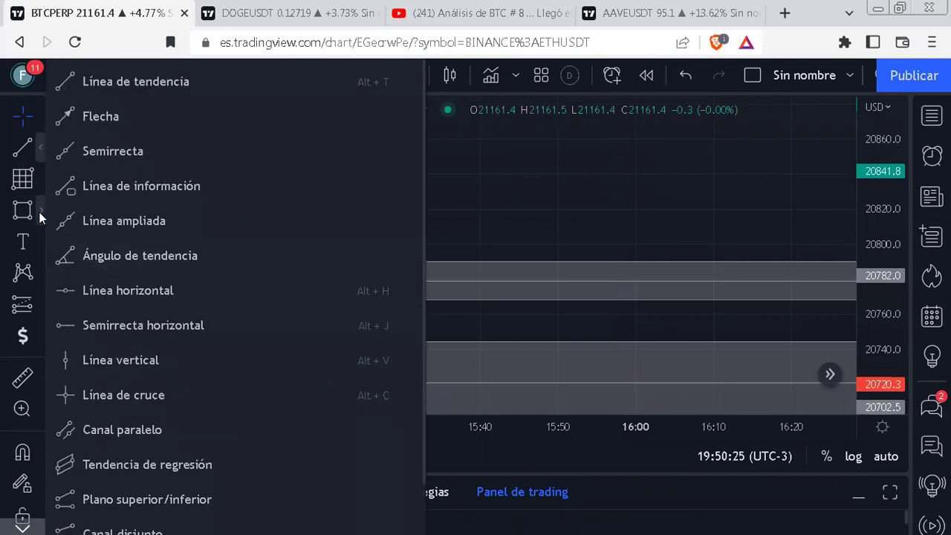
click(40, 211)
click(99, 303)
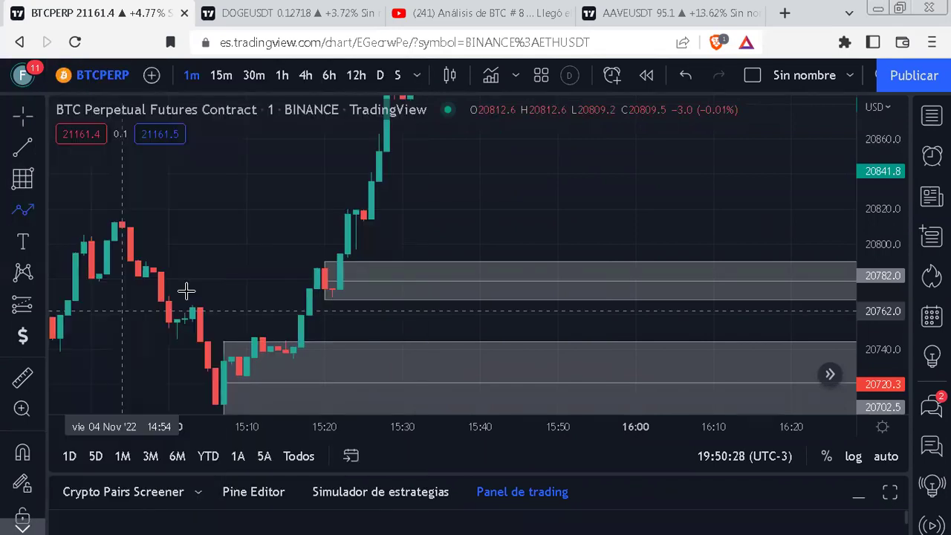
click(441, 184)
click(473, 265)
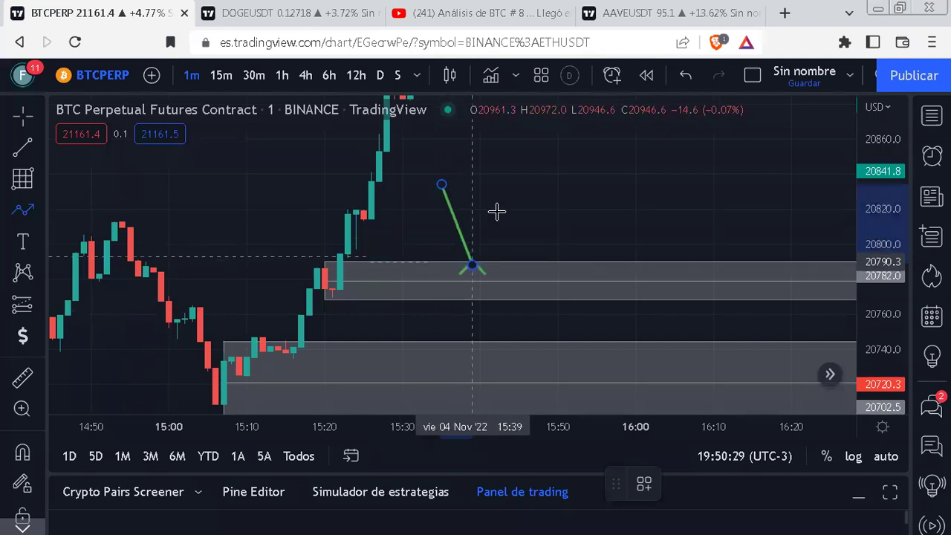
double_click(565, 139)
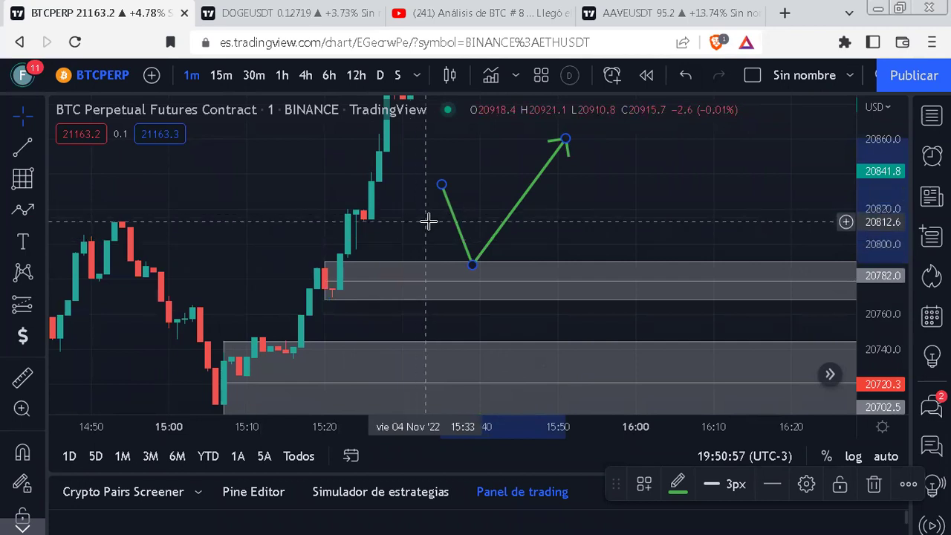
Draw a yellow rectangle just above the upper grey zone, from 15:18 to 15:38 between 20813.1 and 20790.8.
click(43, 188)
click(40, 209)
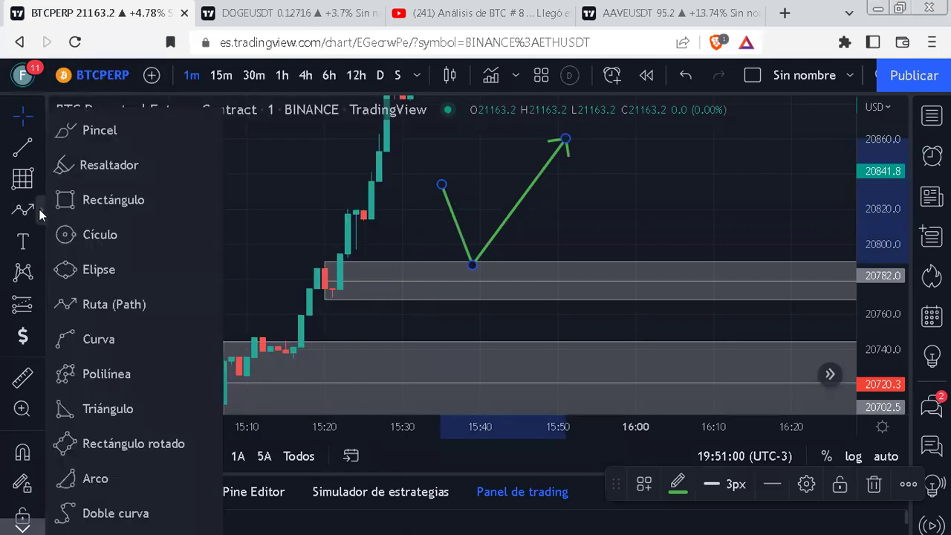
click(92, 207)
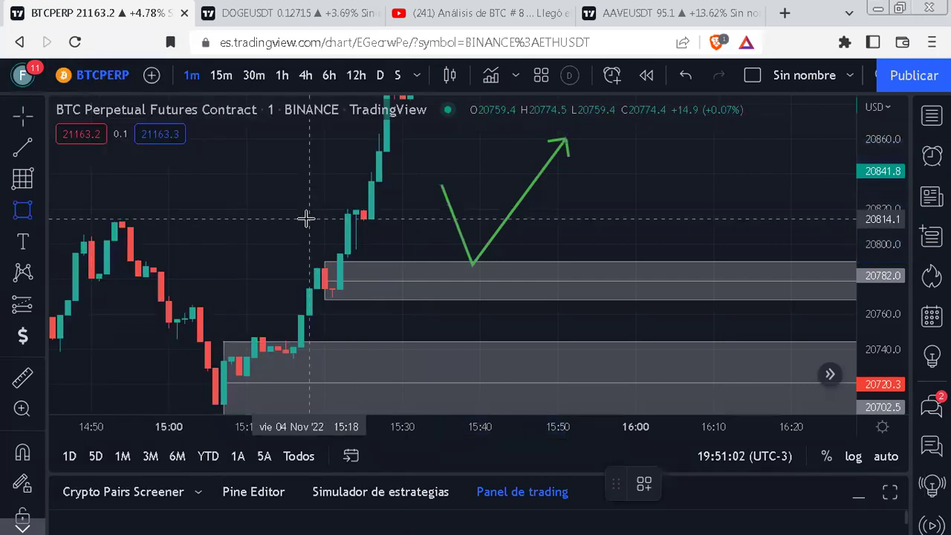
drag(309, 221, 465, 256)
click(492, 228)
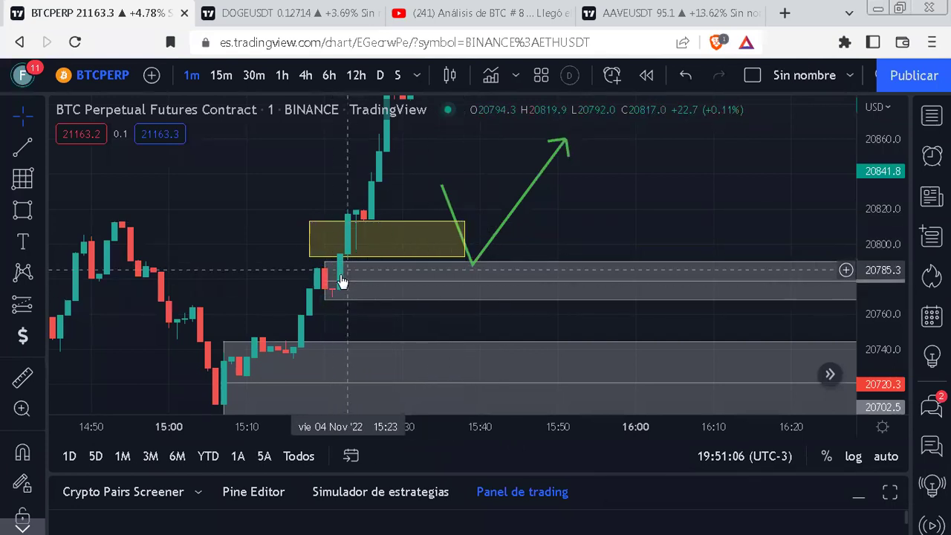
click(322, 256)
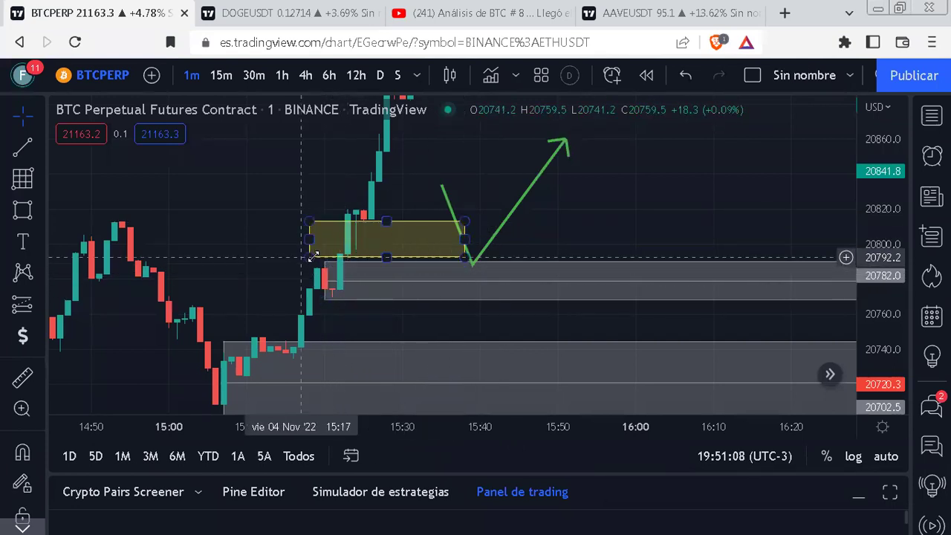
drag(309, 257, 310, 260)
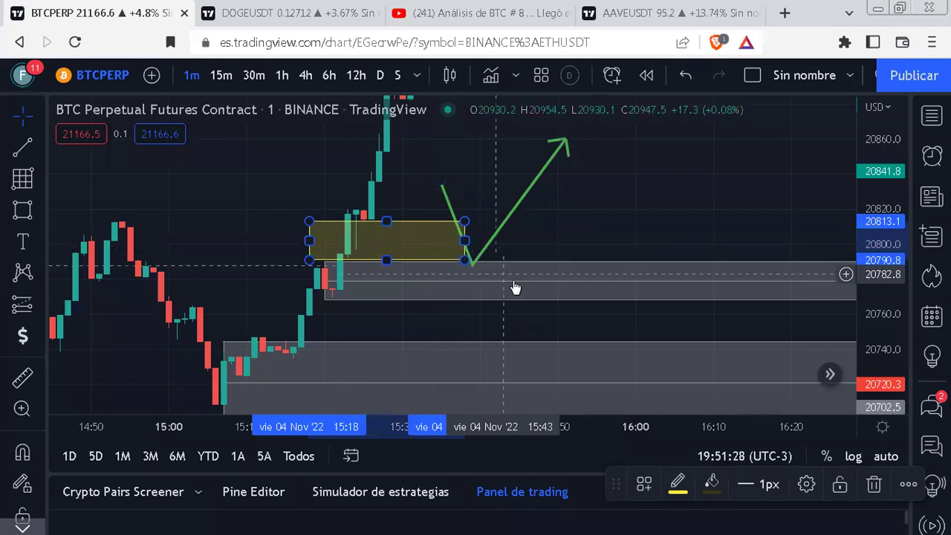
Continue the green path from its peak with two declining swings, via 15:55, 20828.5 at 16:03 and the grey zone's lower edge, to about 20800.
click(41, 151)
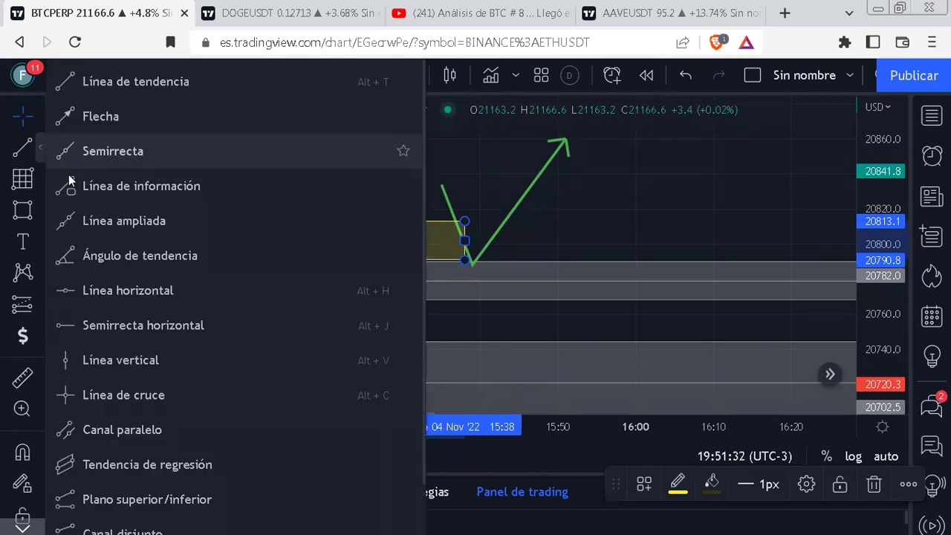
click(42, 208)
click(100, 297)
click(566, 141)
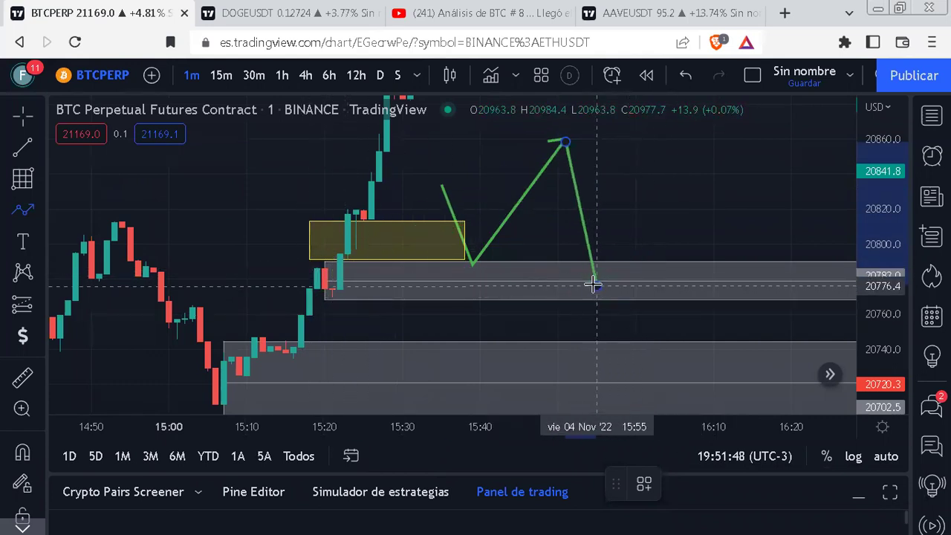
click(596, 285)
click(659, 194)
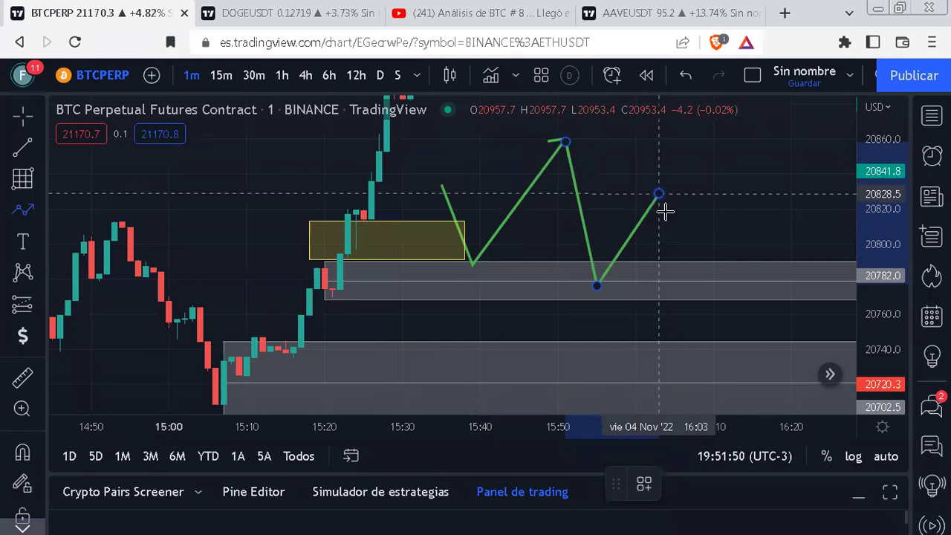
click(690, 302)
double_click(728, 243)
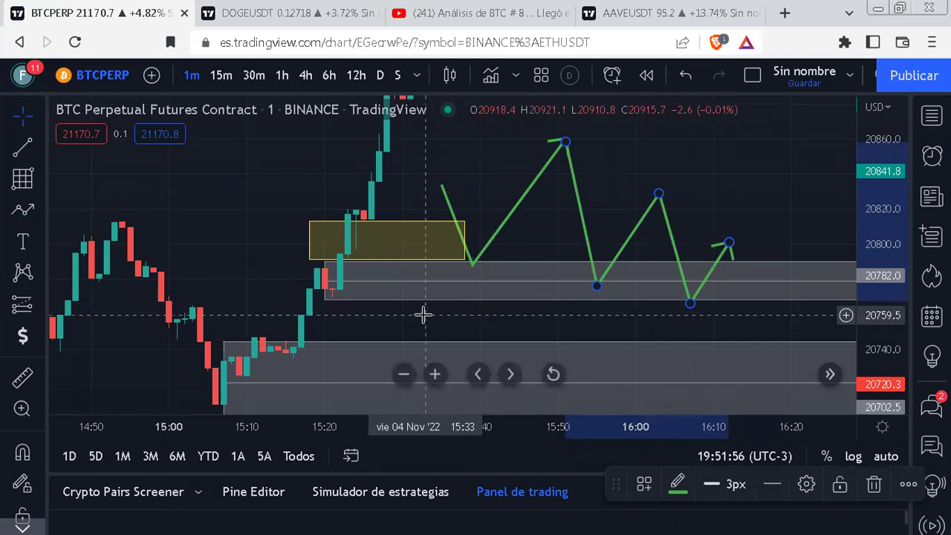
Draw a yellow rectangle between the two grey zones, from about 15:16 to 15:25 between 20767.9 and 20745.6.
click(42, 205)
click(74, 204)
click(293, 301)
click(356, 330)
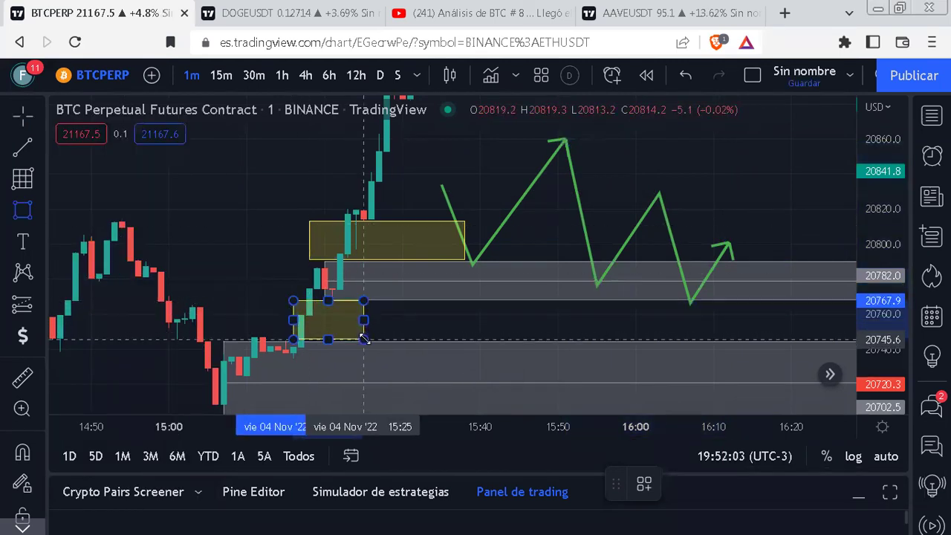
click(364, 339)
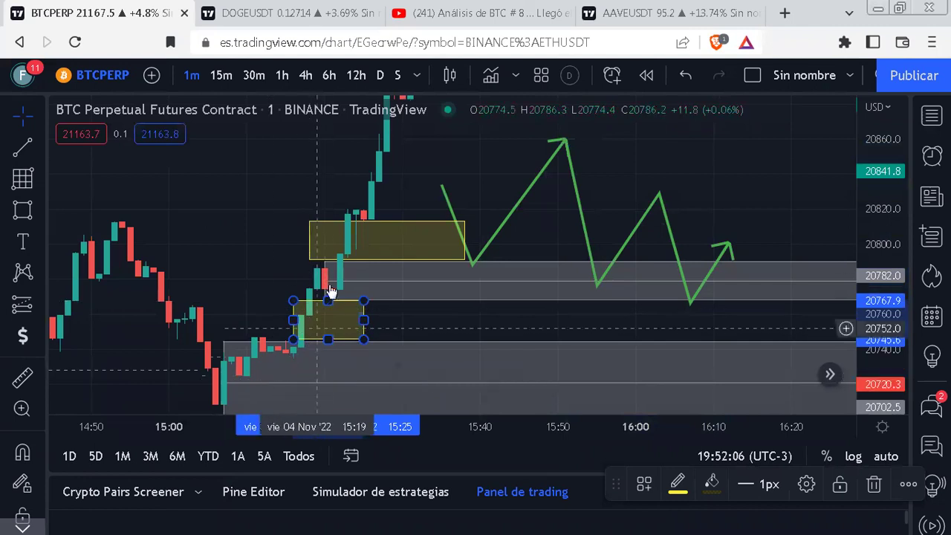
click(421, 318)
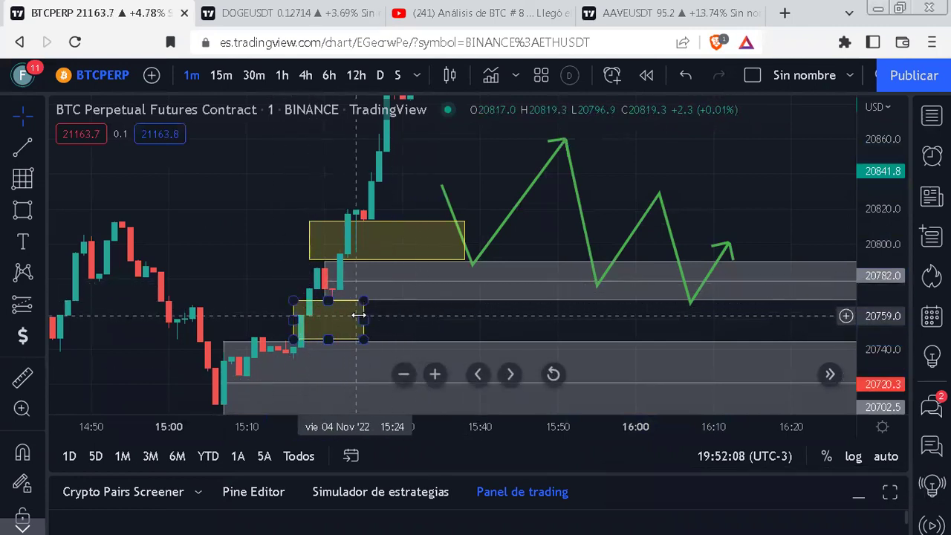
click(340, 312)
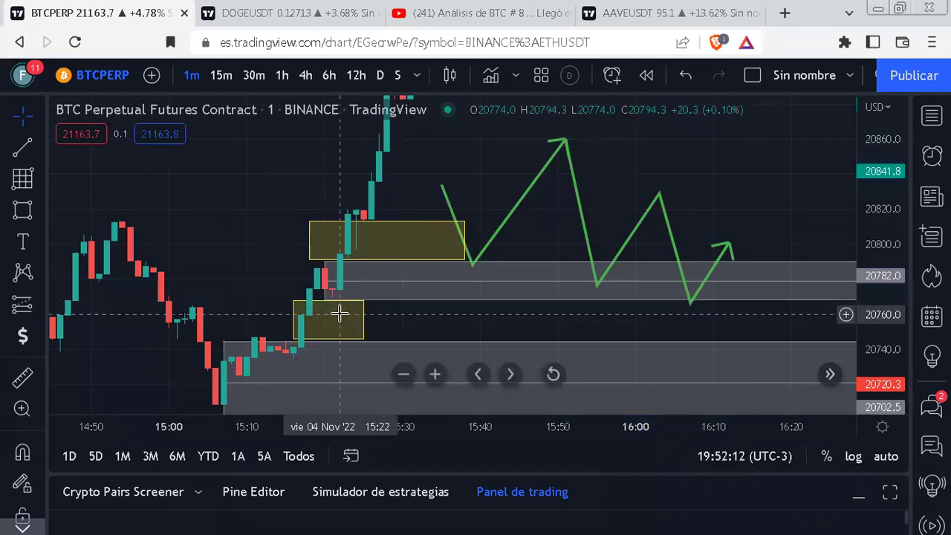
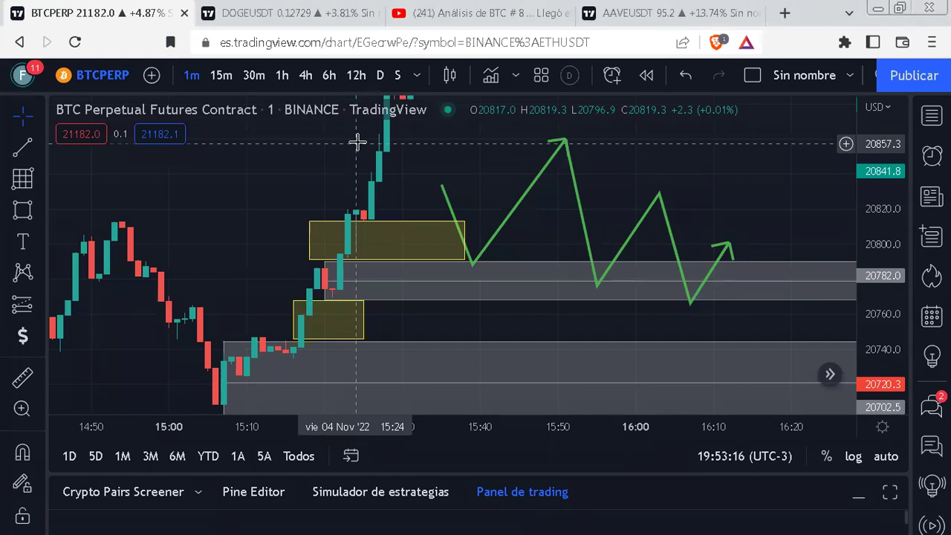
Load the BTCUSDT chart and set its timeframe to 1 month.
drag(337, 148, 310, 215)
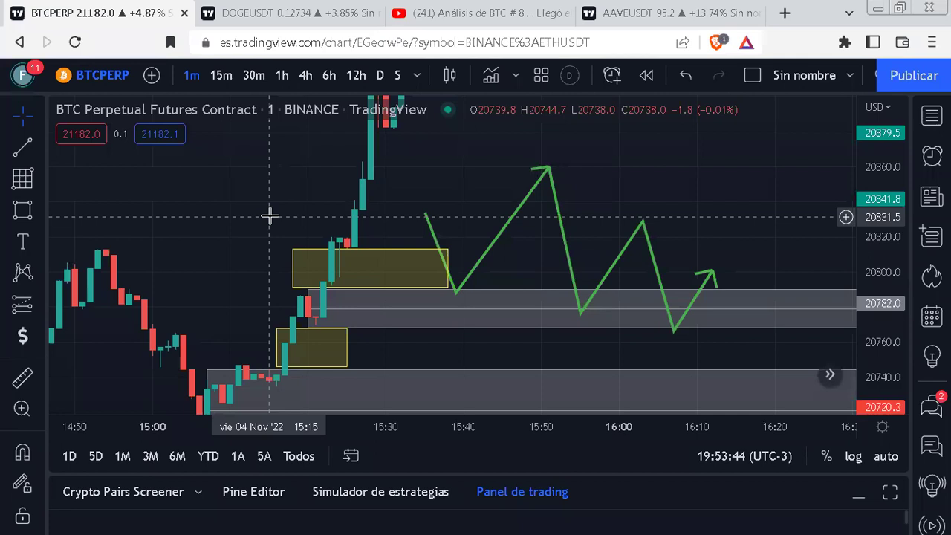
text(B)
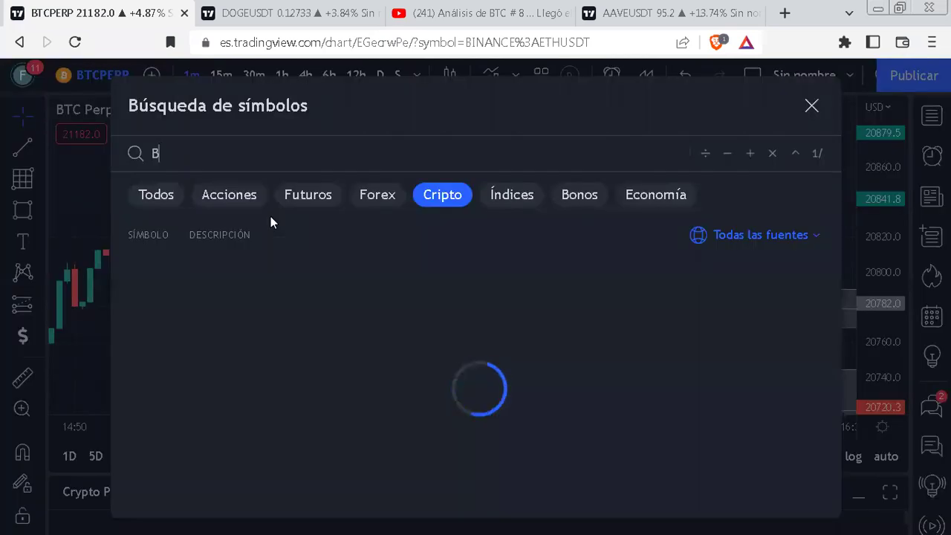
text(TCUSDT)
key(Return)
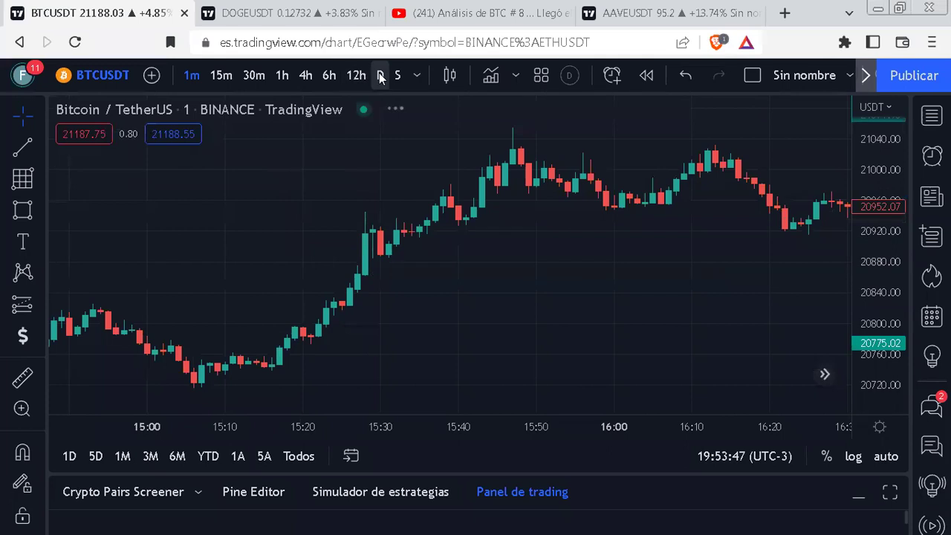
click(397, 76)
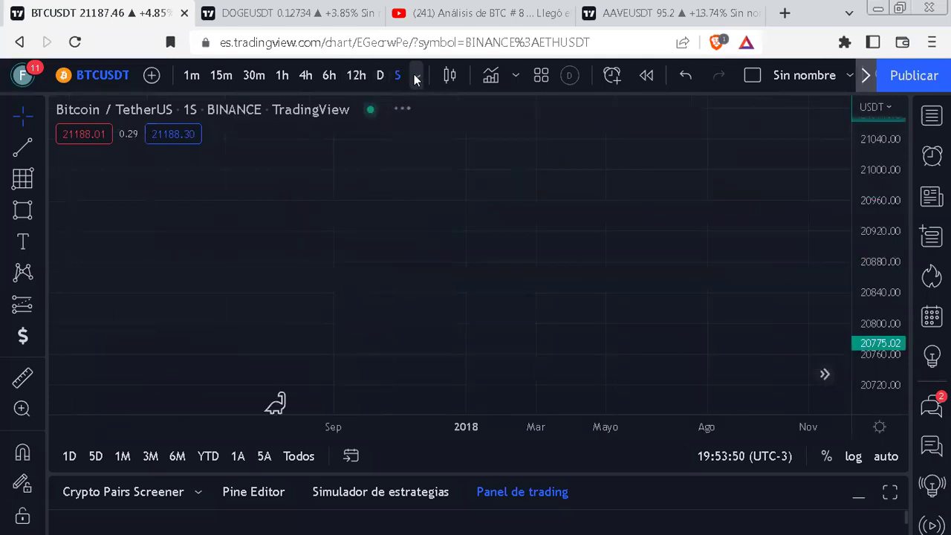
click(416, 76)
scroll(484, 427, down, 3)
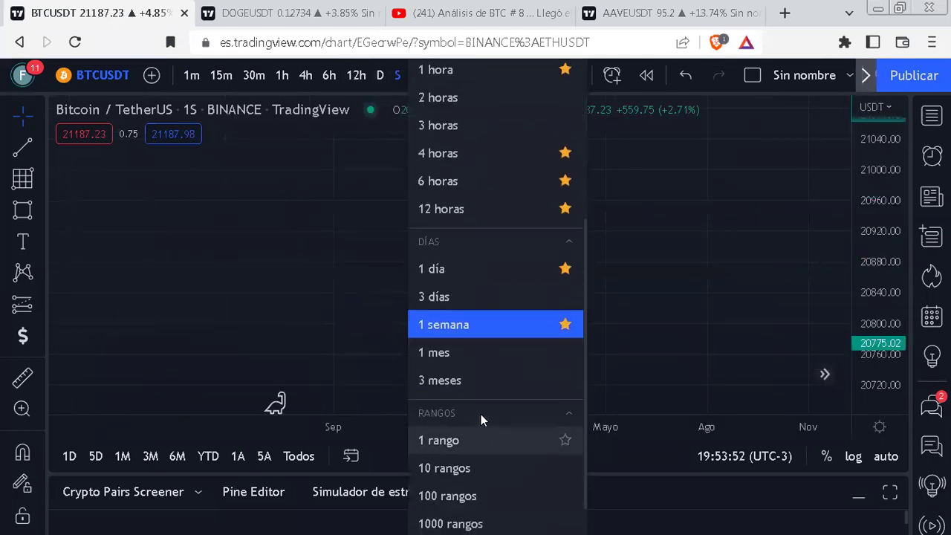
click(468, 363)
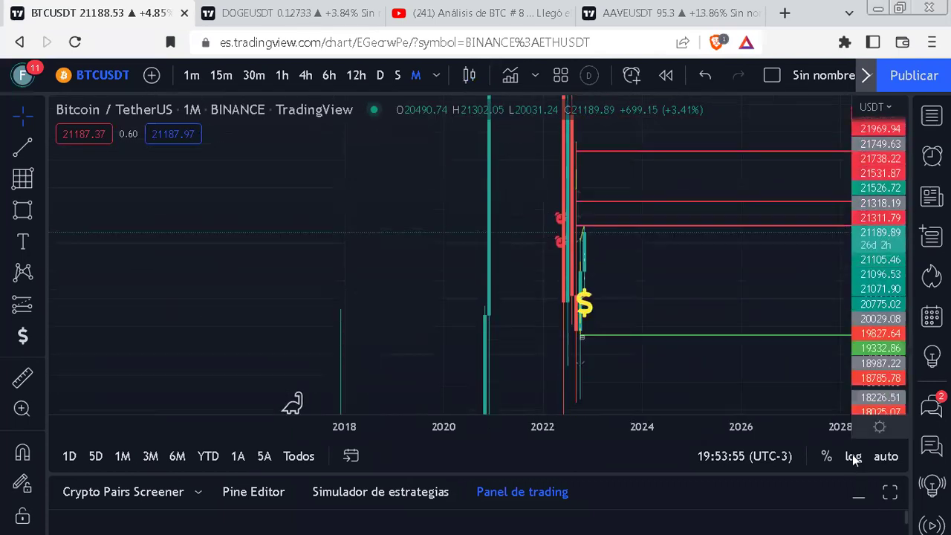
Draw a grey midline zone at the late-2020 candle where the rally began, extending it to about May 2024.
scroll(709, 268, left, 3)
scroll(818, 201, up, 3)
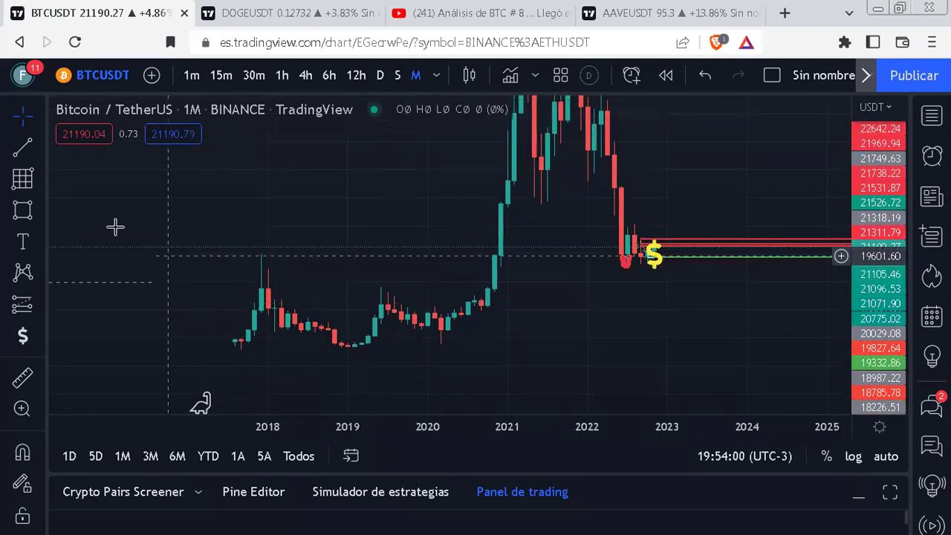
click(23, 178)
mouse_move(483, 296)
mouse_down()
mouse_move(754, 319)
mouse_move(773, 311)
mouse_up()
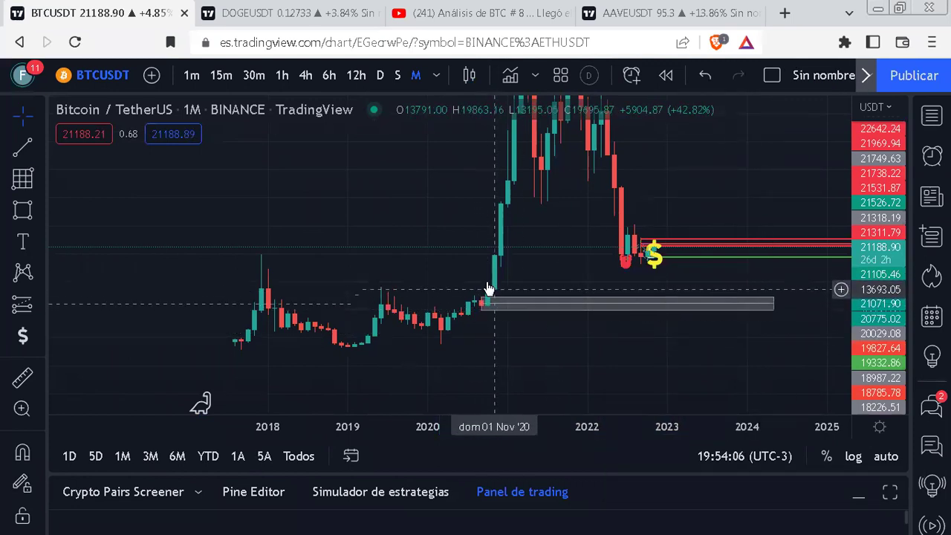
drag(728, 333, 609, 348)
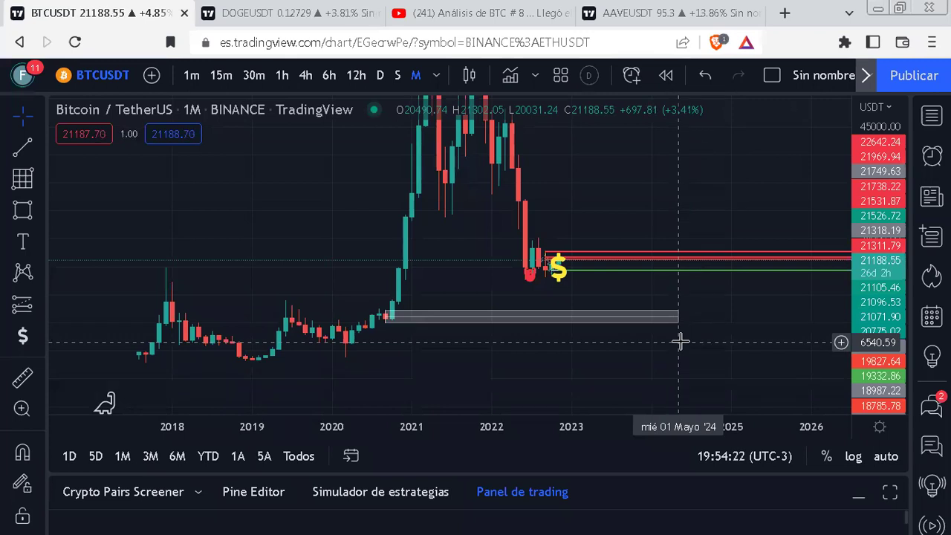
drag(838, 227, 649, 327)
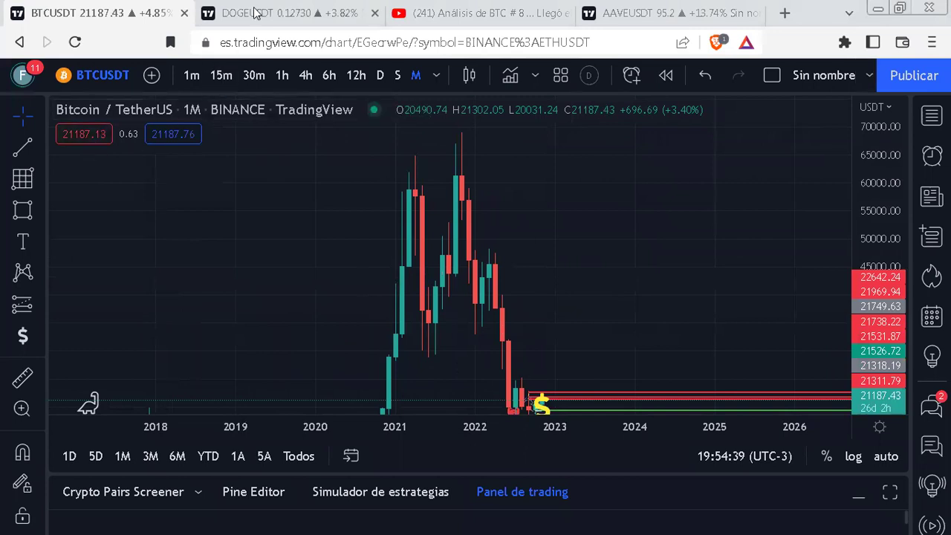
Switch to the DOGEUSDT chart, set it to 15 minutes and stretch the price scale around the October demand zones.
key(ctrl+Tab)
click(231, 77)
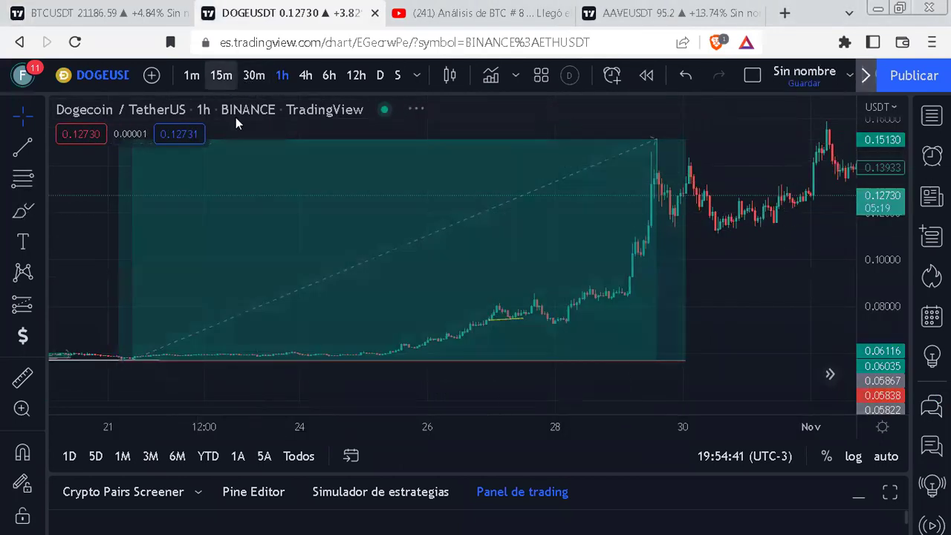
scroll(423, 333, down, 5)
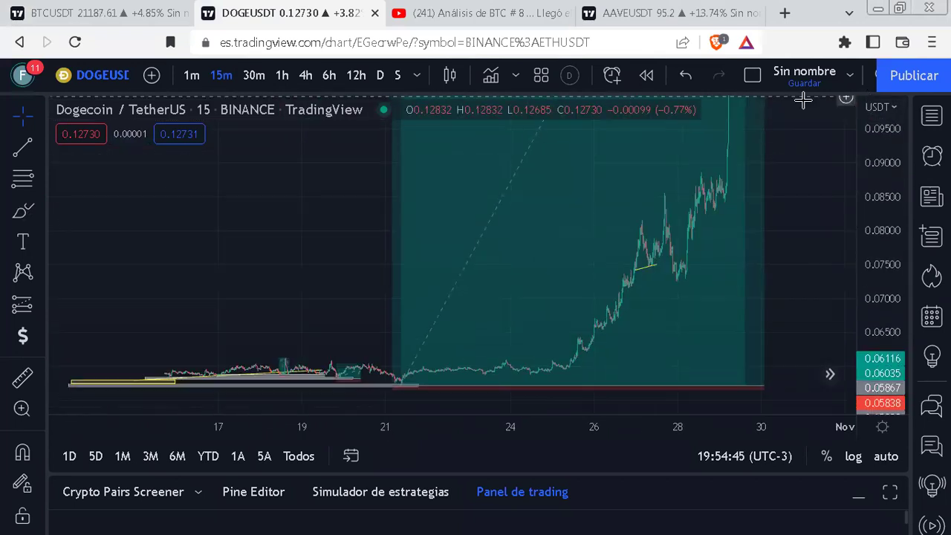
drag(240, 302, 397, 189)
drag(881, 359, 906, 200)
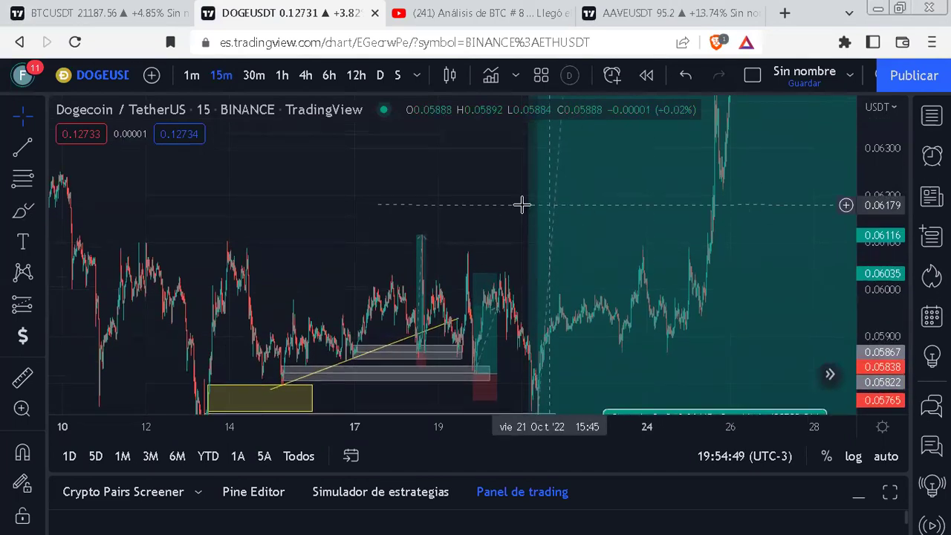
Examine the DOGEUSDT long positions alongside the stacked grey demand zones and yellow imbalance between 13 and 21 October.
scroll(524, 160, up, 3)
drag(528, 167, 505, 134)
drag(884, 271, 884, 251)
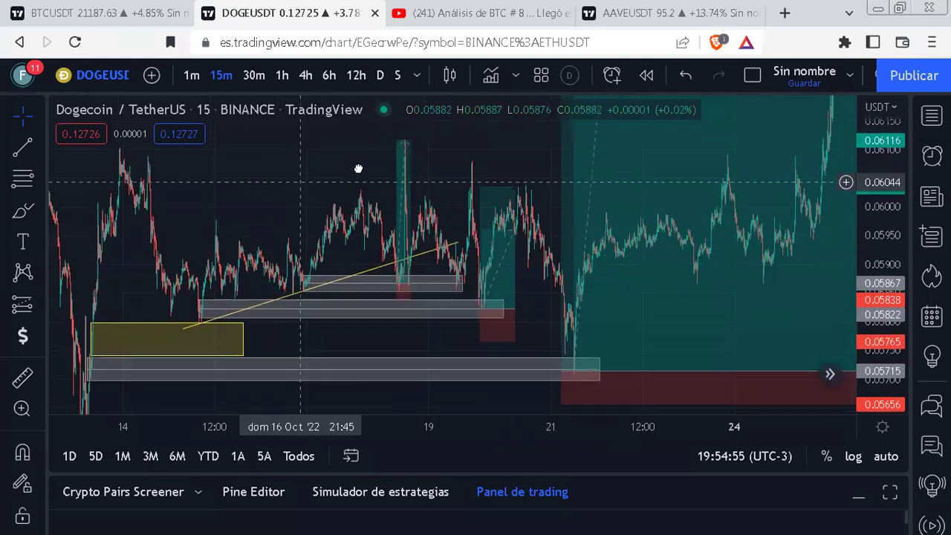
scroll(357, 166, left, 3)
scroll(367, 185, up, 2)
scroll(364, 217, right, 3)
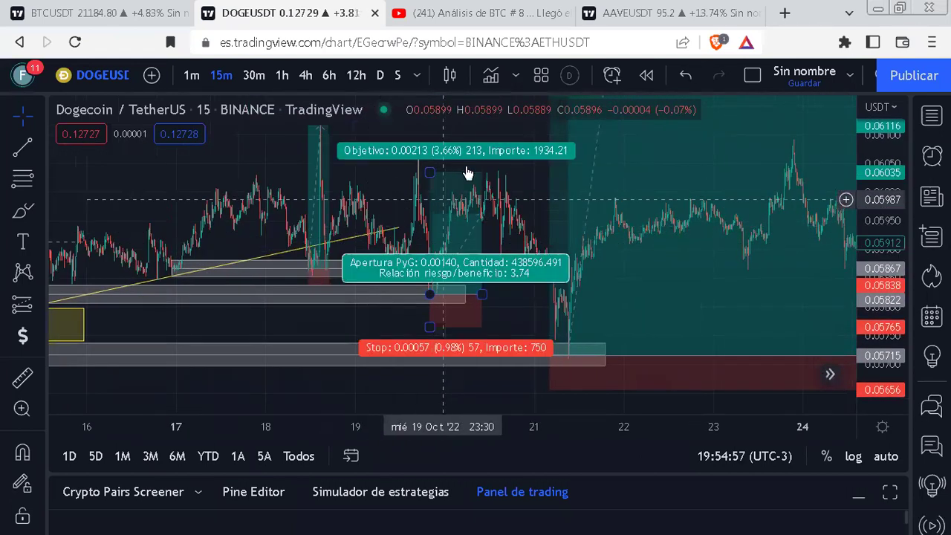
drag(488, 154, 516, 184)
scroll(210, 219, down, 2)
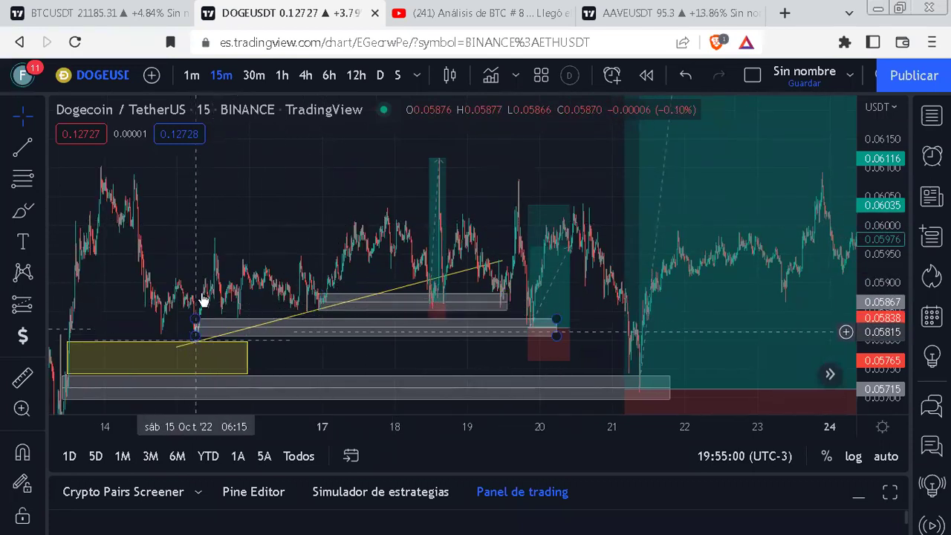
scroll(198, 324, left, 5)
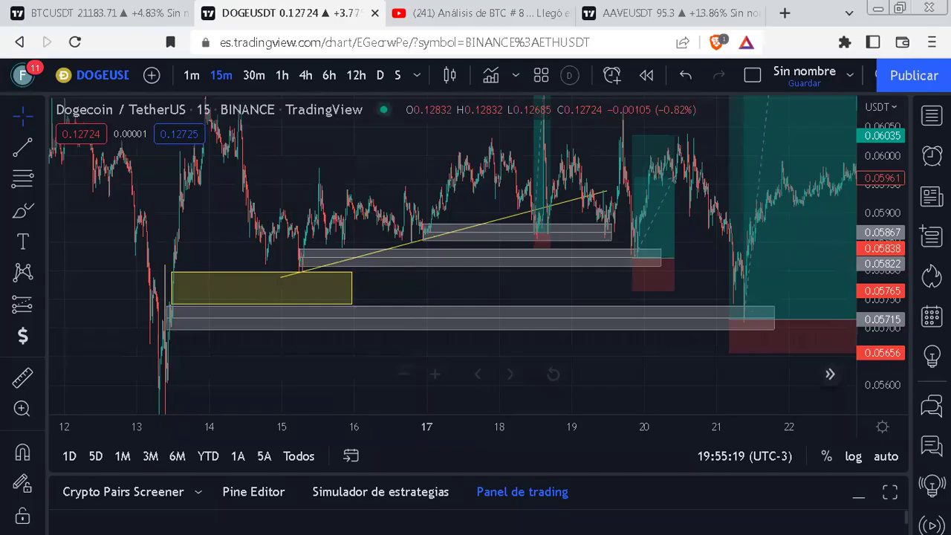
Check the closed winning trades in A7:A17 of the Balances workbook in Excel, ending with AVAX, and return to the chart.
key(alt+Tab)
drag(64, 249, 58, 421)
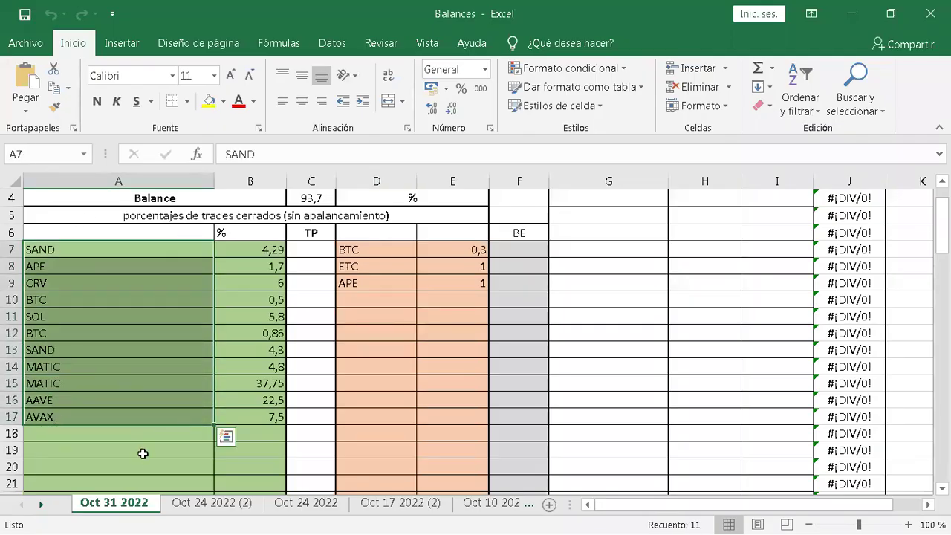
click(147, 459)
click(139, 417)
click(865, 18)
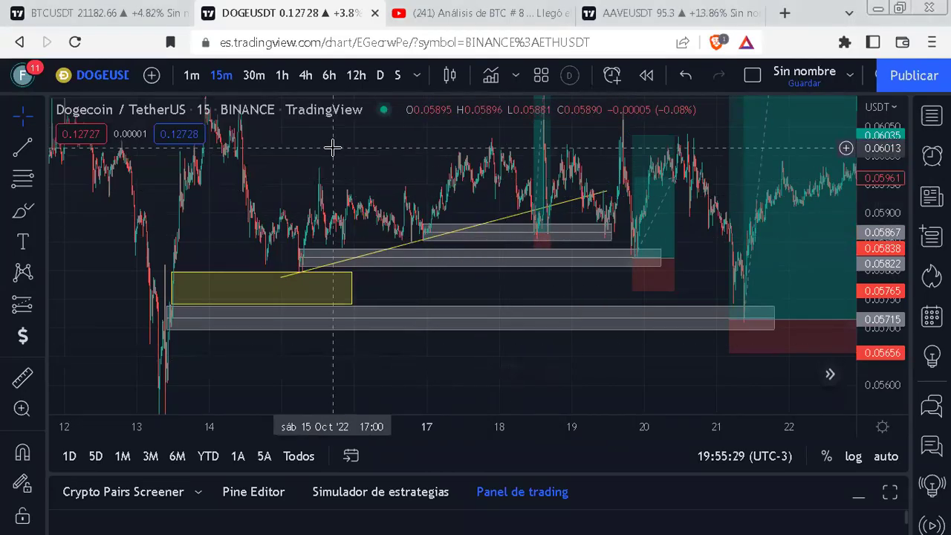
Load the AVAXUSDT chart and bring the long position opened on 3 November into view.
text(AVAXUSDT)
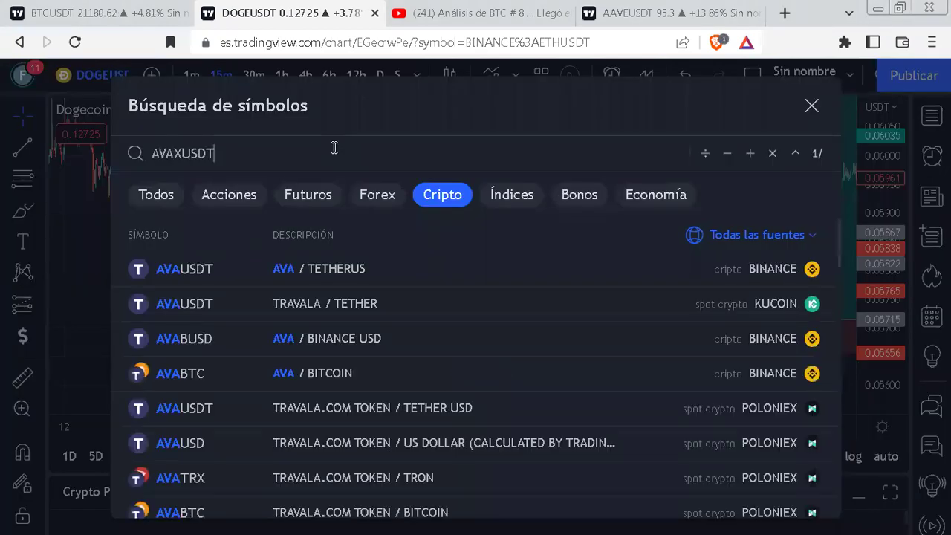
key(Return)
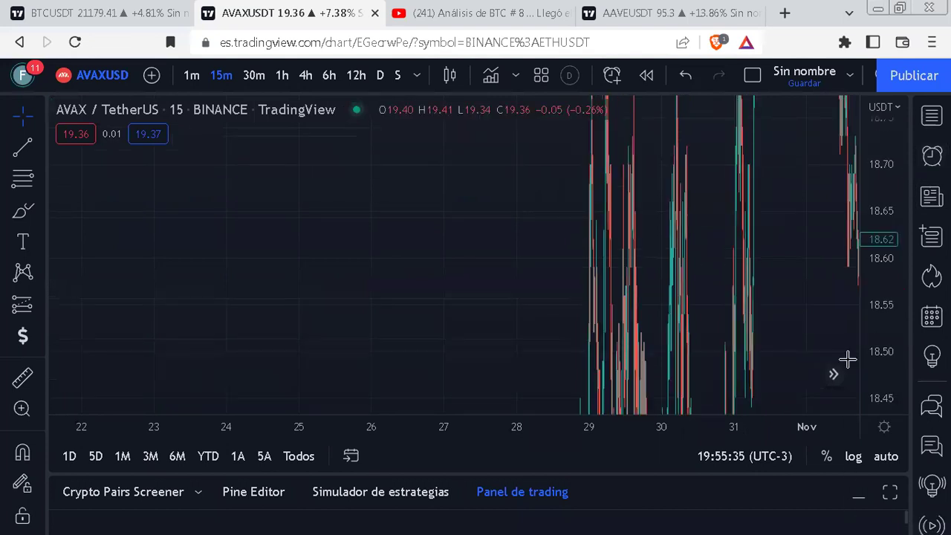
drag(723, 268, 462, 257)
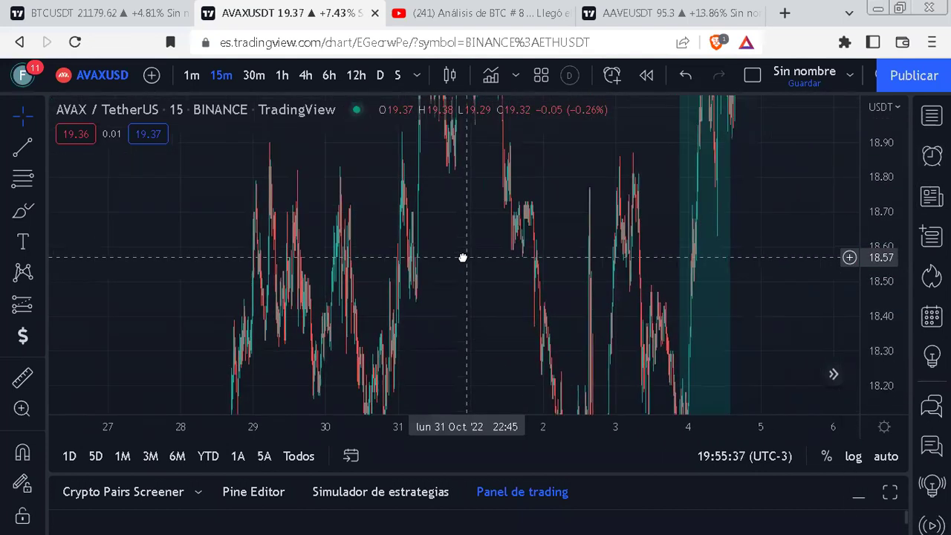
scroll(661, 289, up, 5)
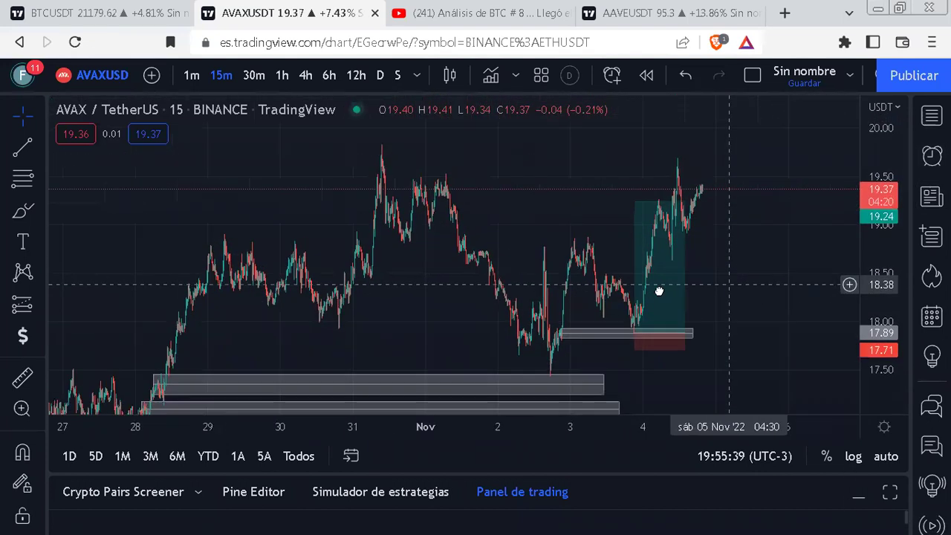
Raise the target of the AVAXUSDT long position to the 4 November high at 19.69.
drag(381, 207, 381, 164)
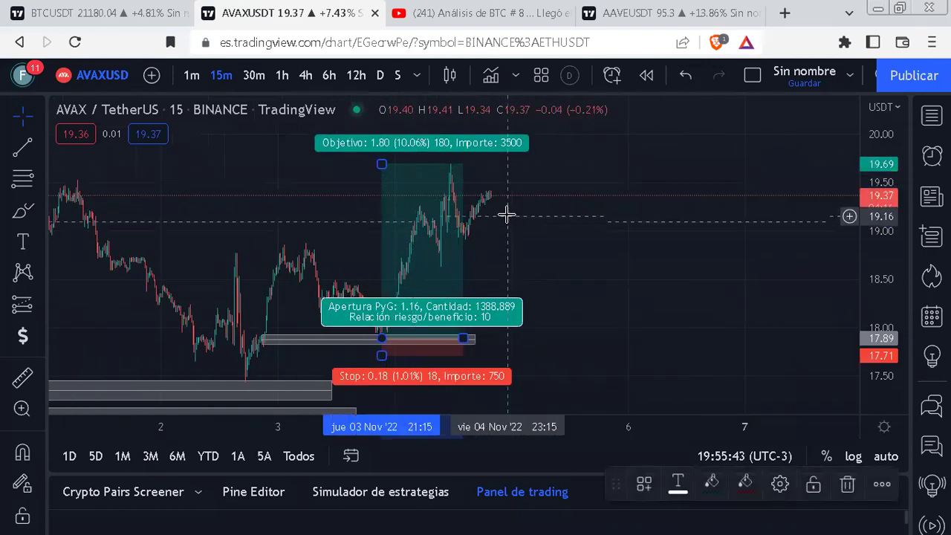
drag(522, 250, 783, 225)
scroll(745, 251, up, 3)
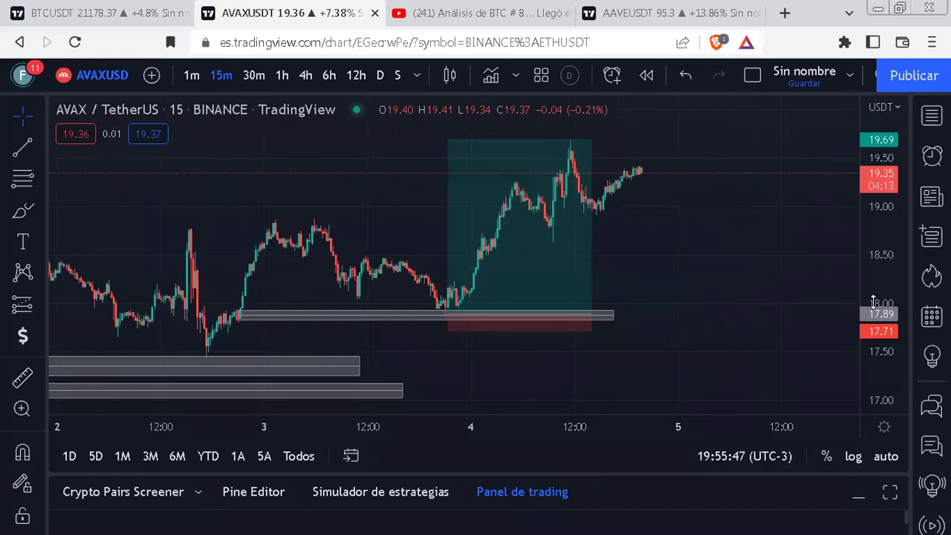
drag(877, 303, 788, 227)
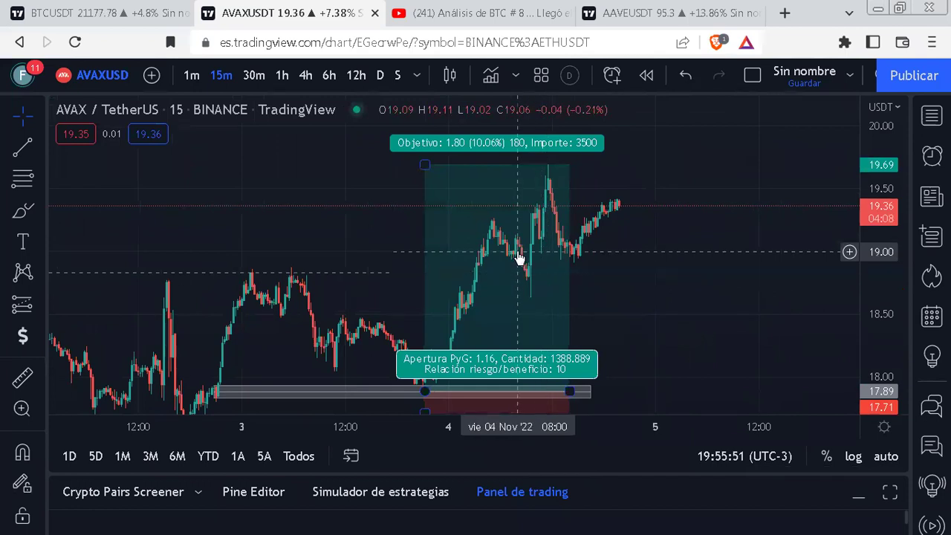
Switch to the Balances workbook in Excel and review the positive, negative and balance totals on the Oct 31 2022 sheet.
key(alt+Tab)
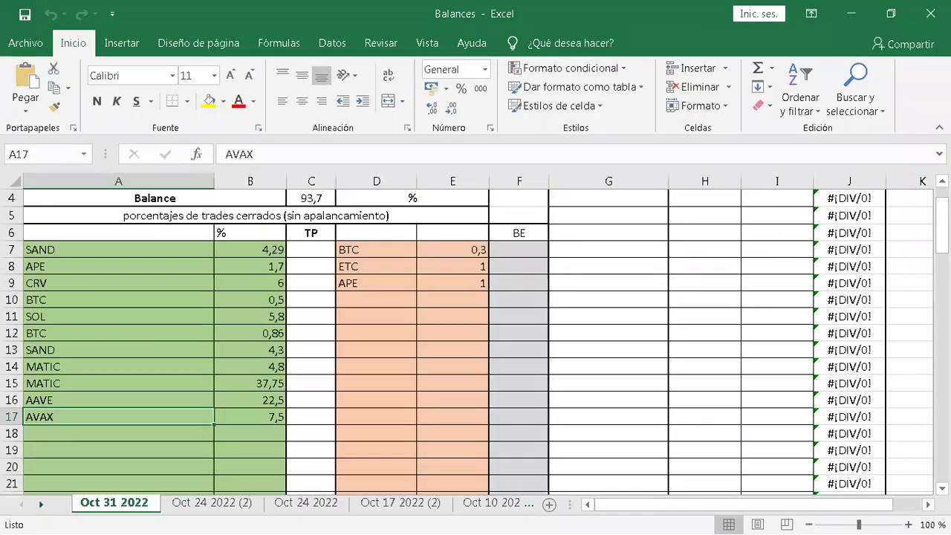
click(251, 263)
scroll(316, 284, up, 1)
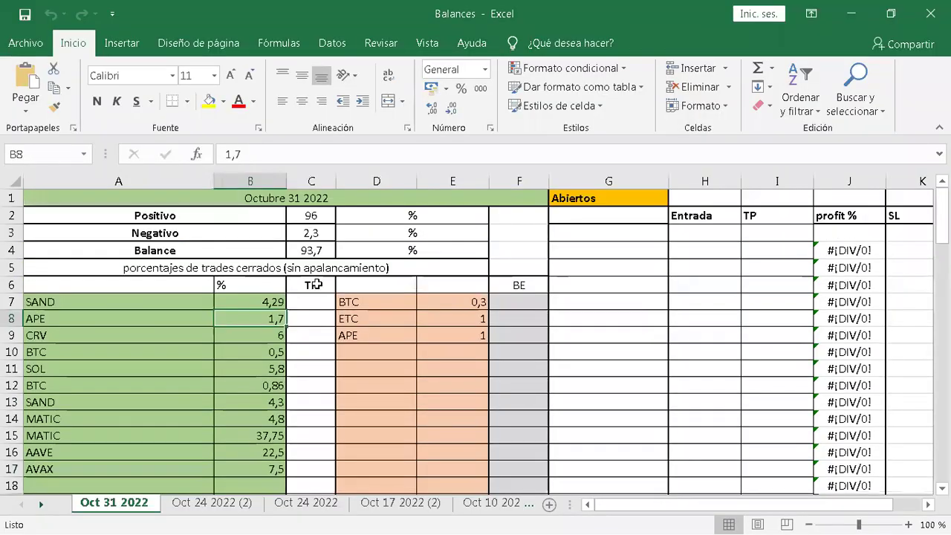
click(307, 248)
click(308, 360)
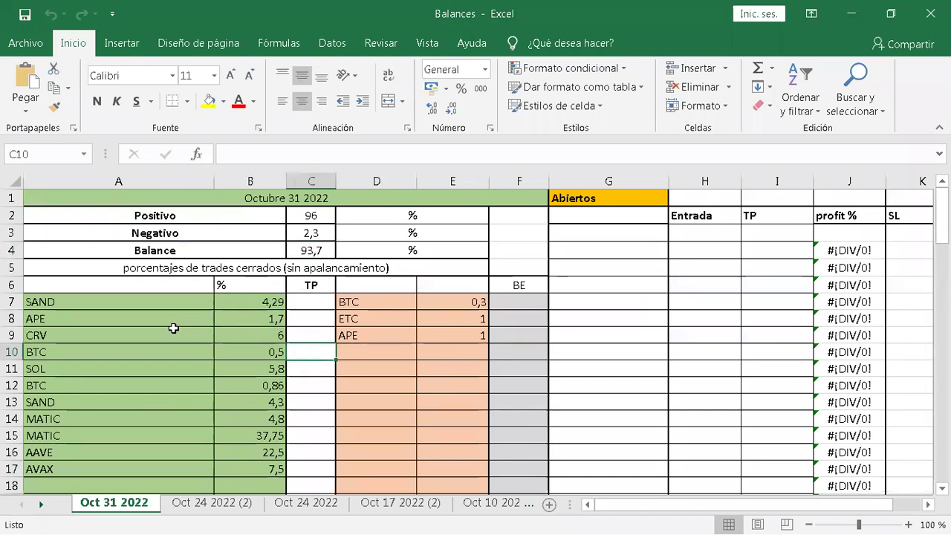
Examine the second MATIC trade and its percentage in row 15, and return to the AVAXUSDT chart.
click(118, 438)
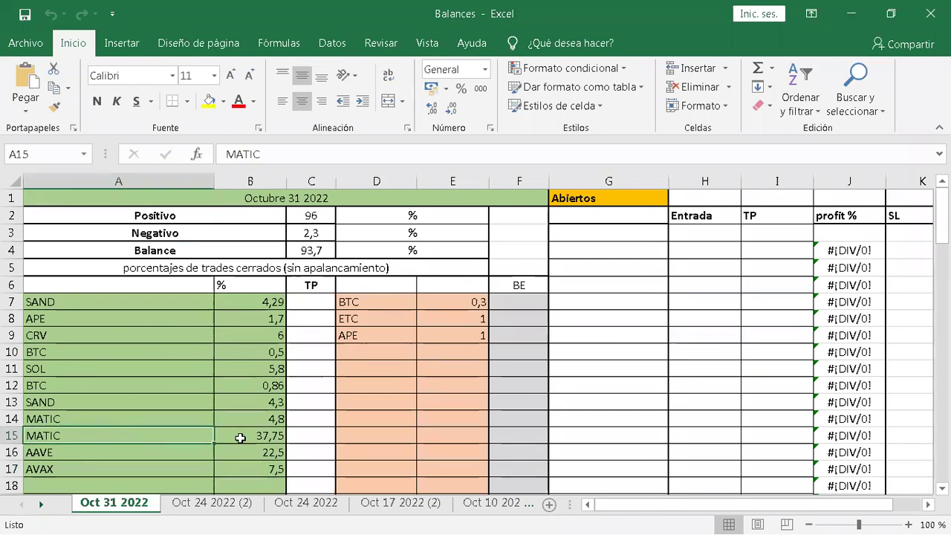
click(257, 437)
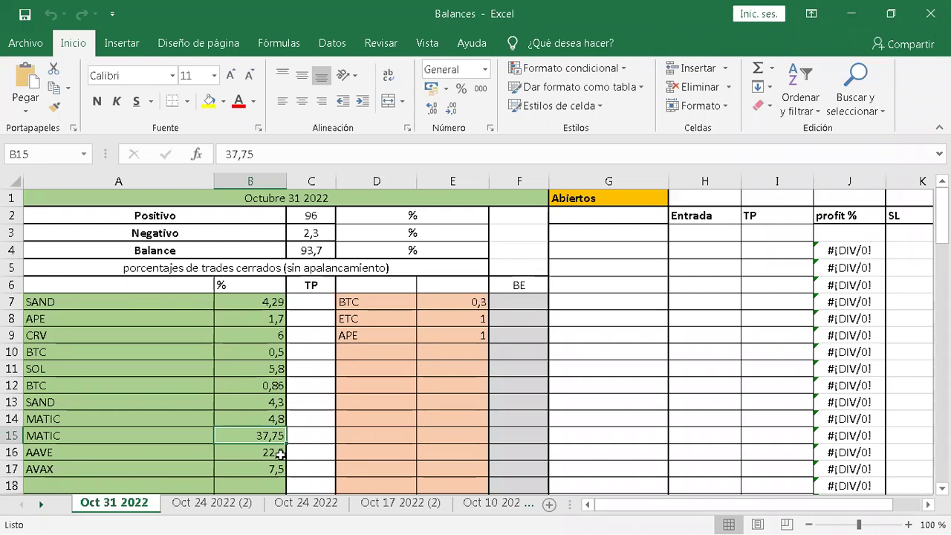
click(311, 413)
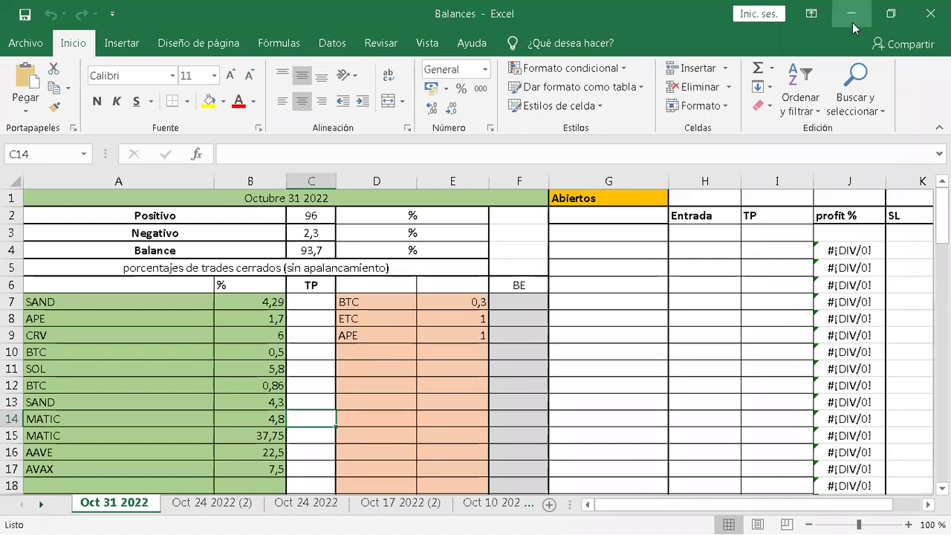
click(486, 383)
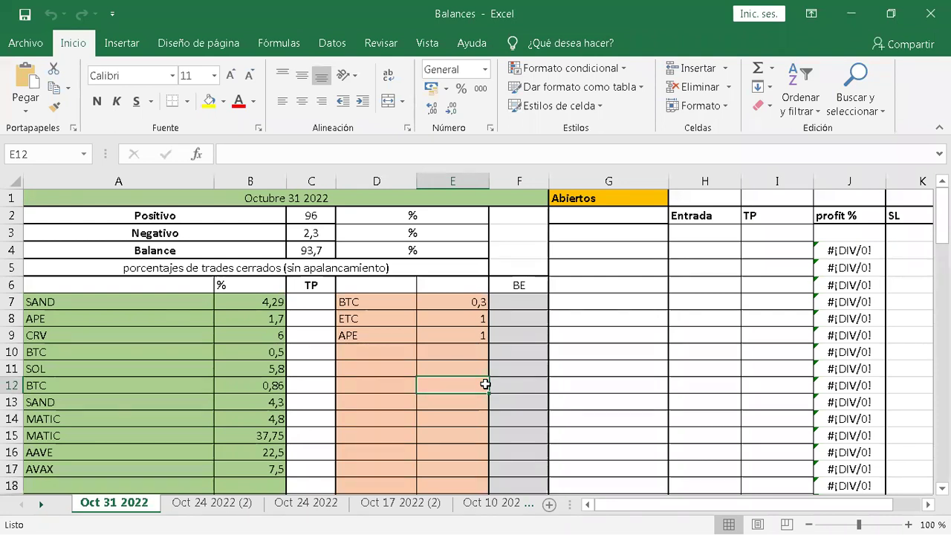
click(851, 13)
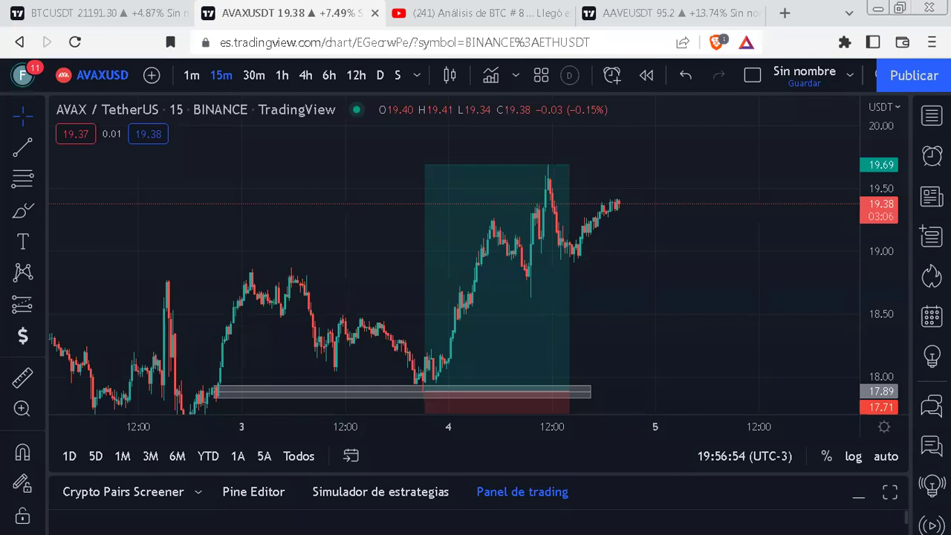
Show the watchlist, load the ETHUSDT chart and look over its price movement from 1 to 4 November.
click(932, 115)
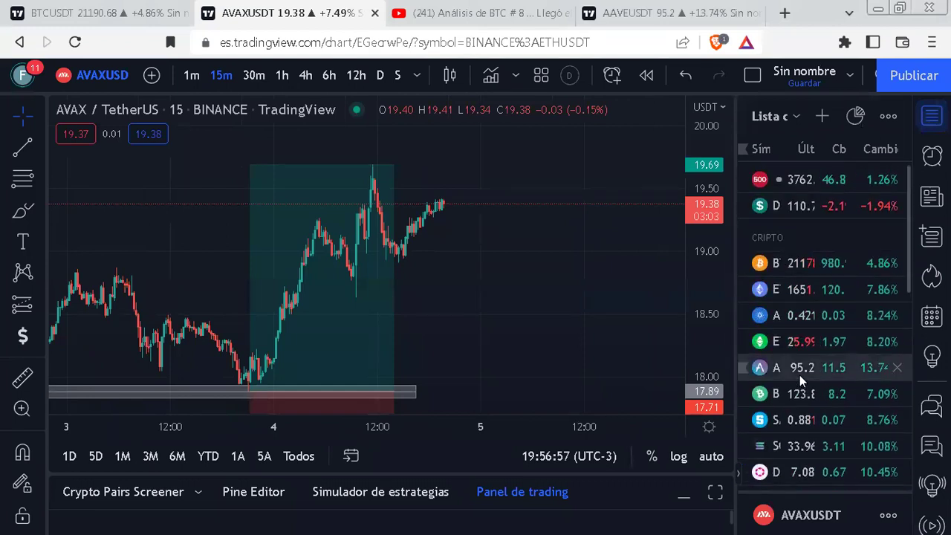
click(810, 288)
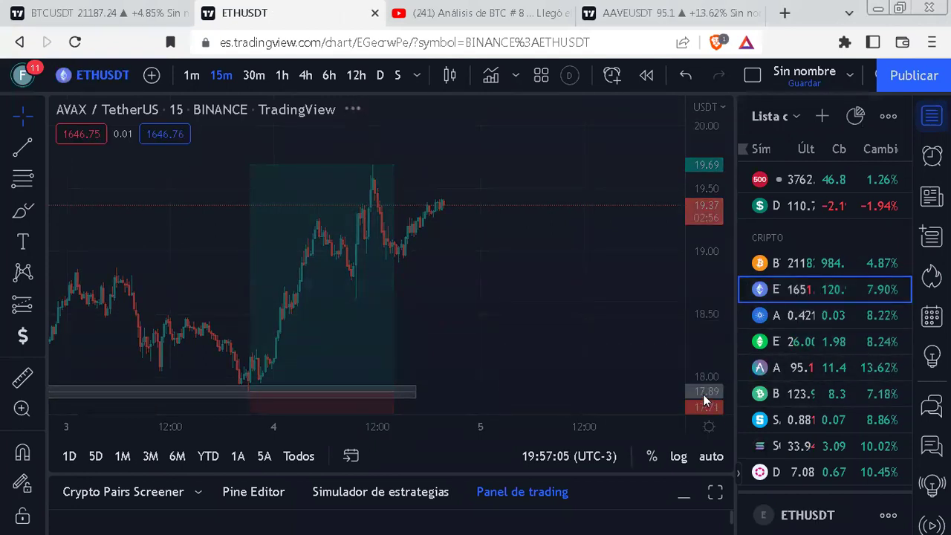
drag(516, 265, 581, 310)
scroll(576, 309, down, 4)
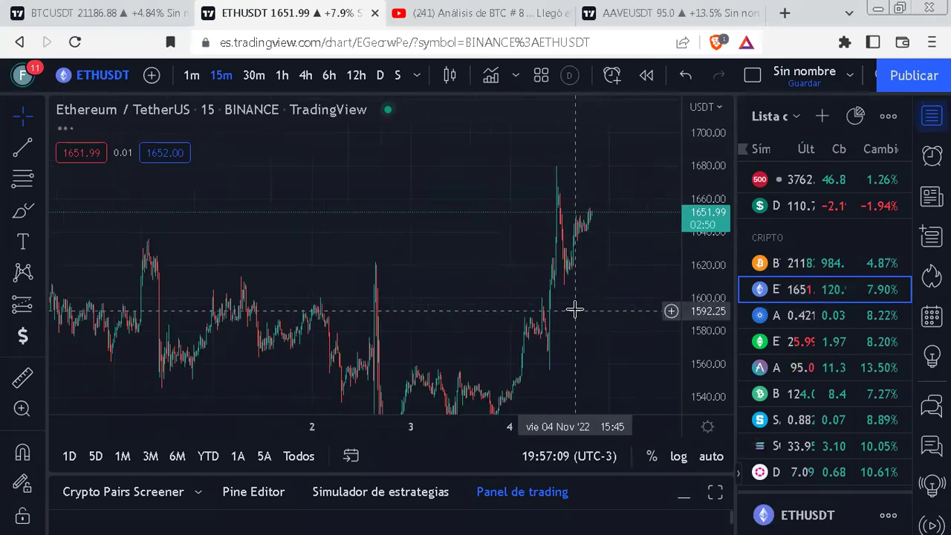
scroll(446, 273, up, 2)
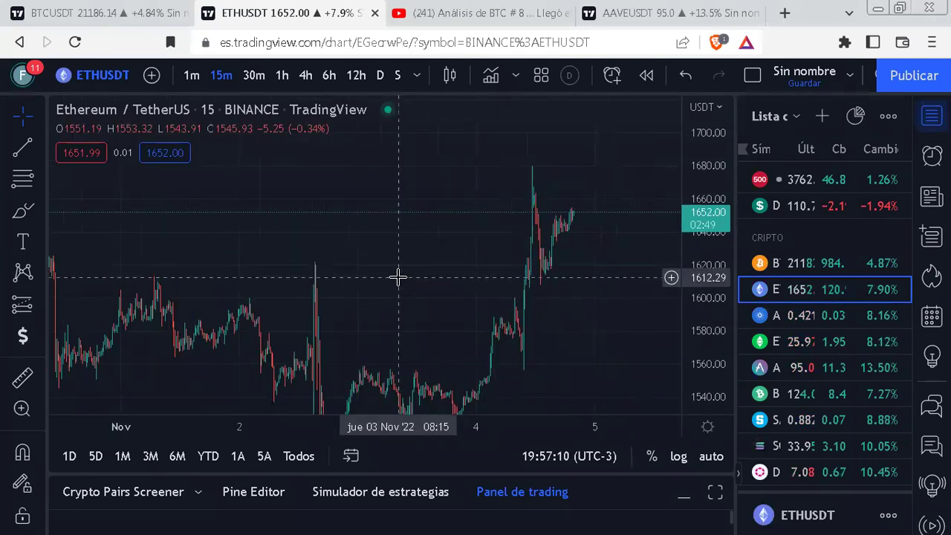
Load the ETHPERP chart from FTX and inspect the stop, target and risk/reward of the 4 November short position.
text(ET)
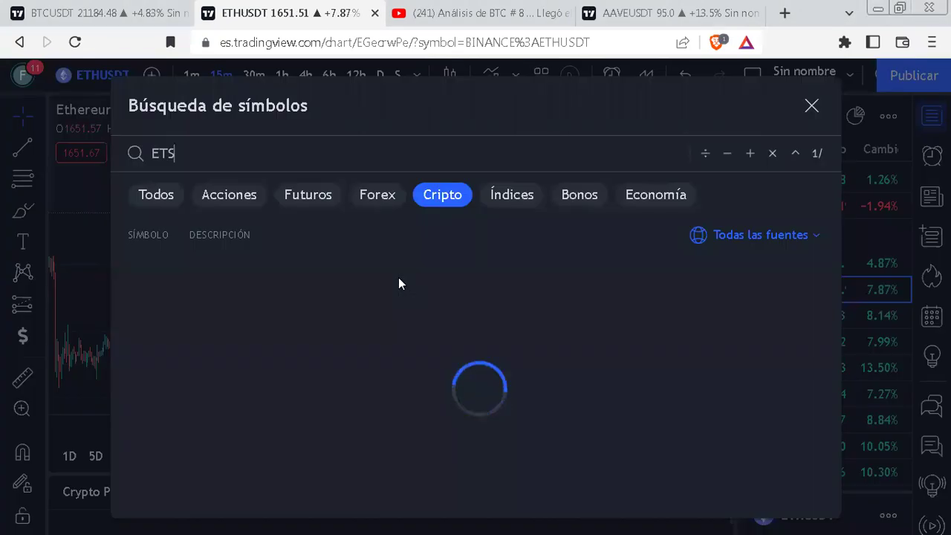
text(H)
key(Escape)
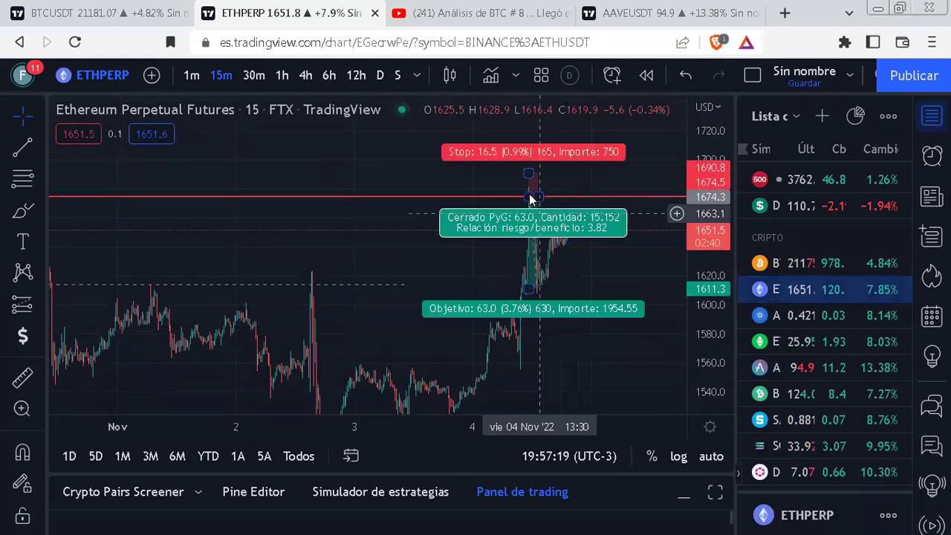
scroll(608, 293, up, 2)
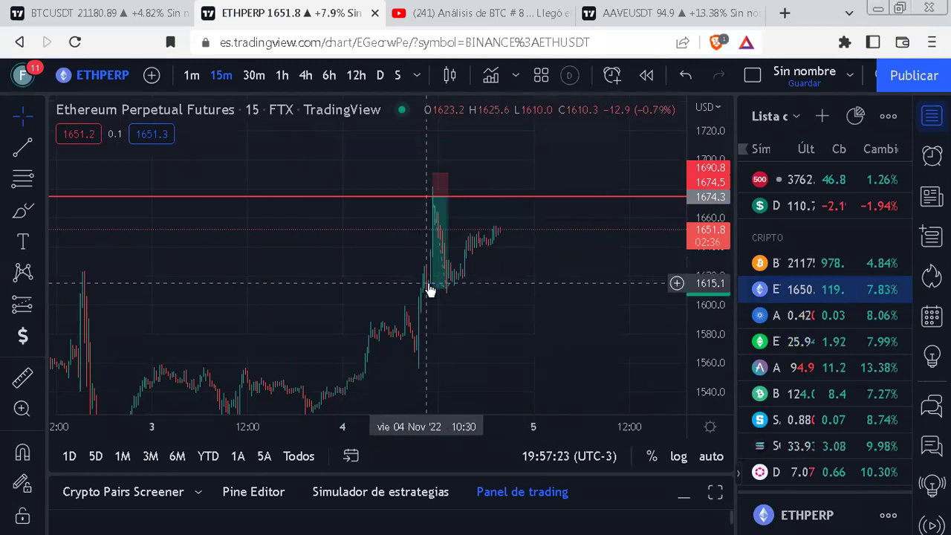
mouse_move(435, 283)
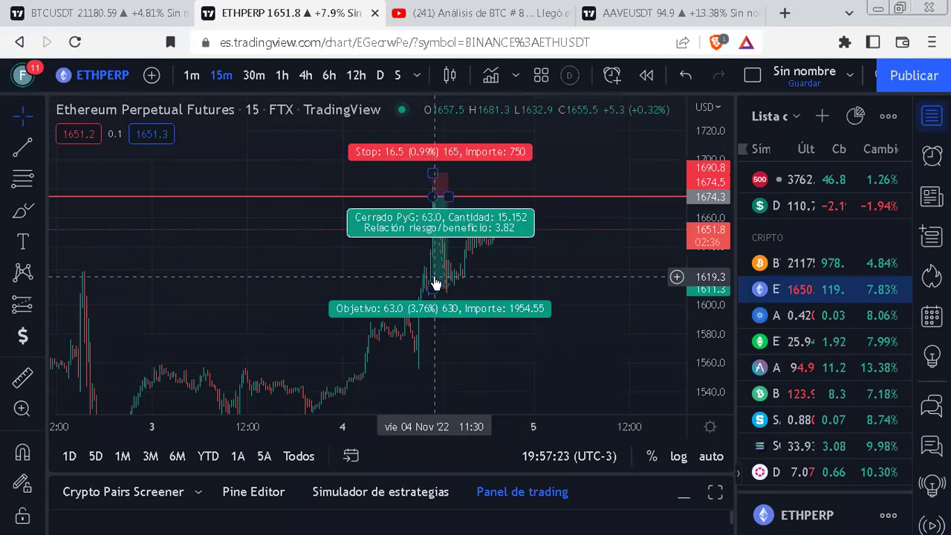
Review the watchlist charts of ADAUSDT, ETCUSDT, AAVEUSDT, BCHUSDT, SANDUSDT and SOLUSDT in turn.
click(784, 317)
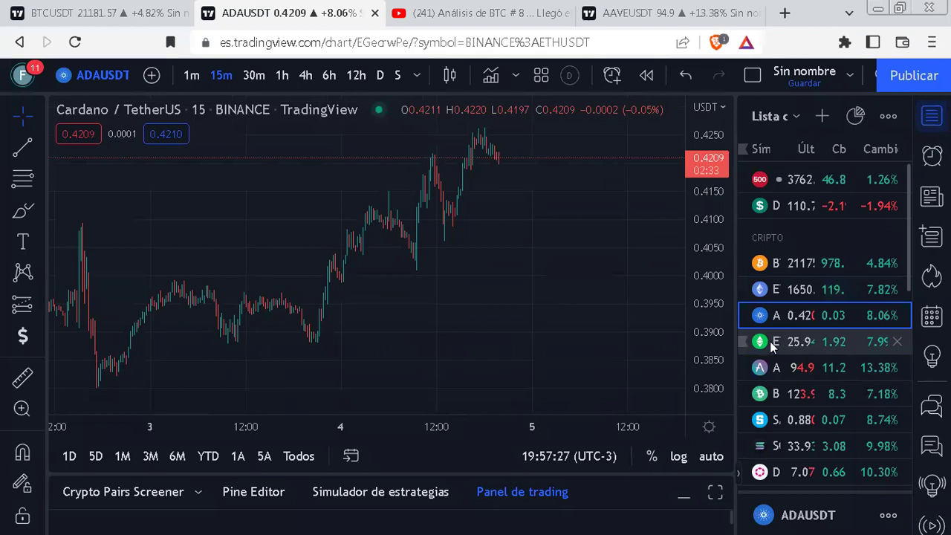
click(773, 347)
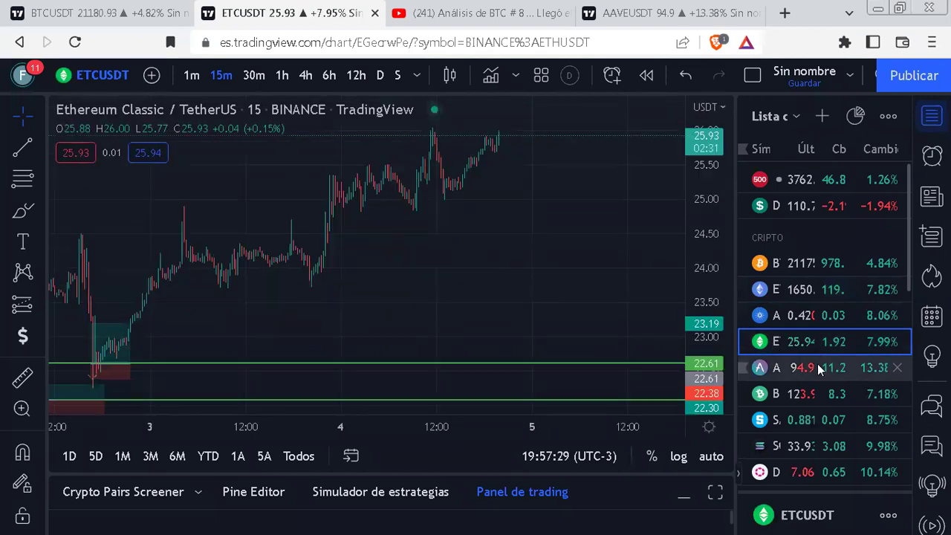
click(817, 364)
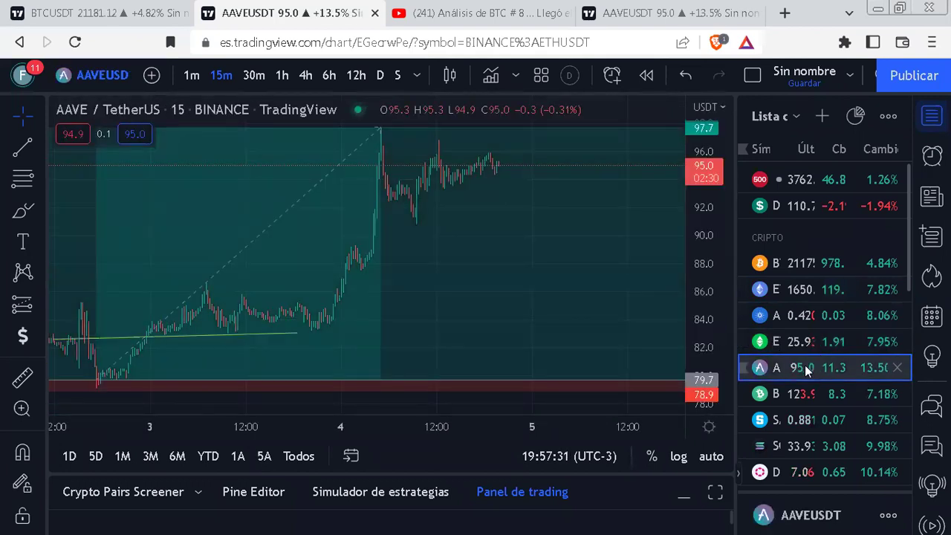
click(803, 393)
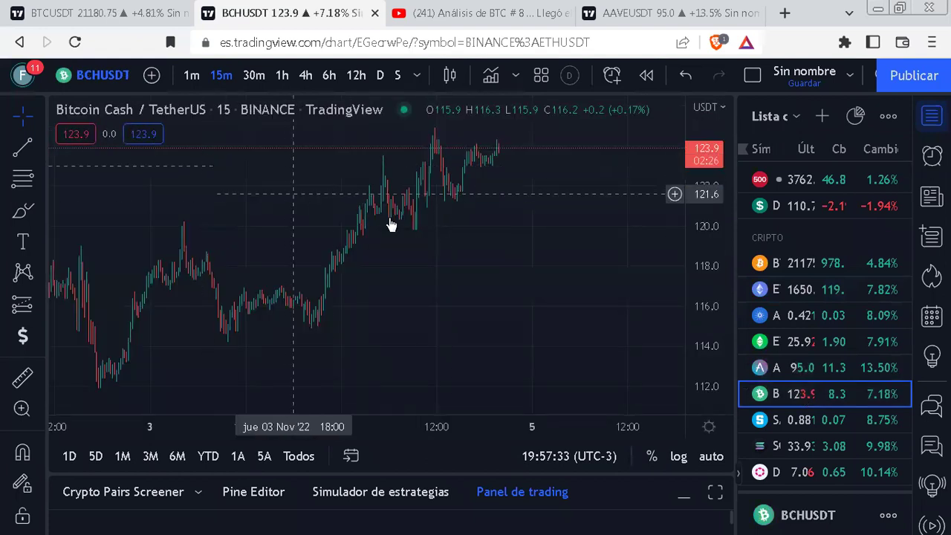
drag(439, 277, 384, 297)
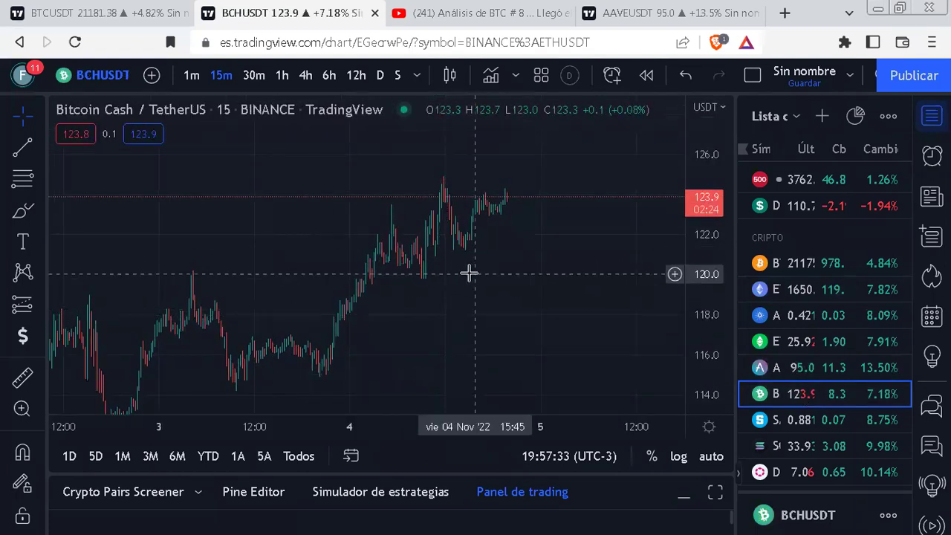
click(769, 420)
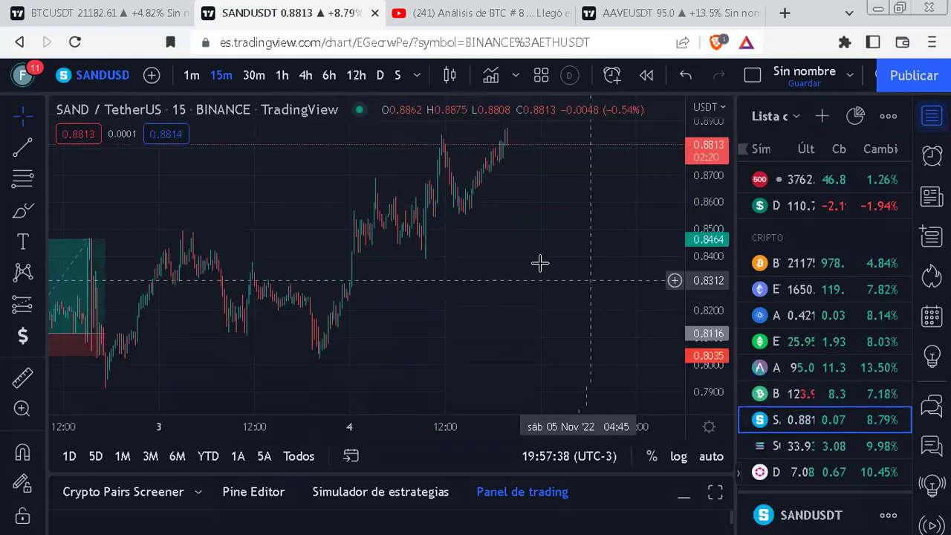
click(803, 446)
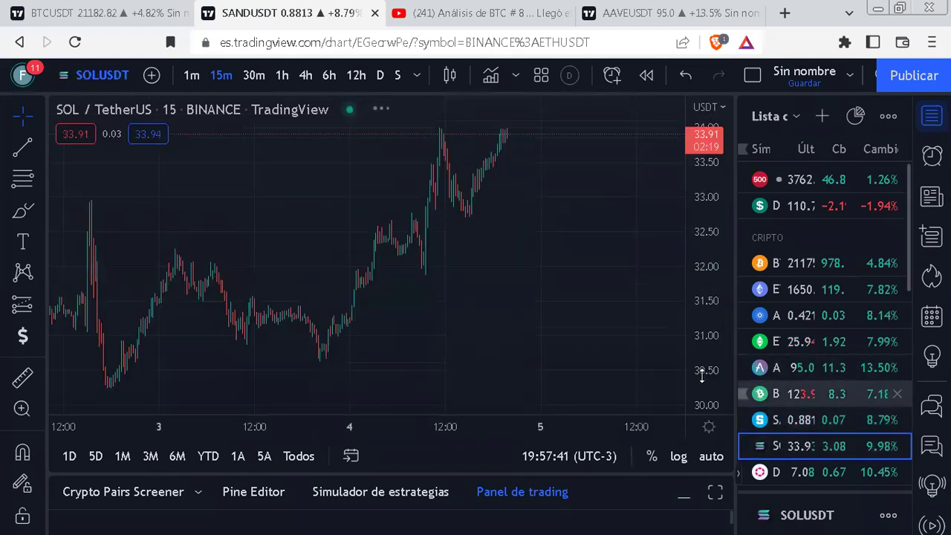